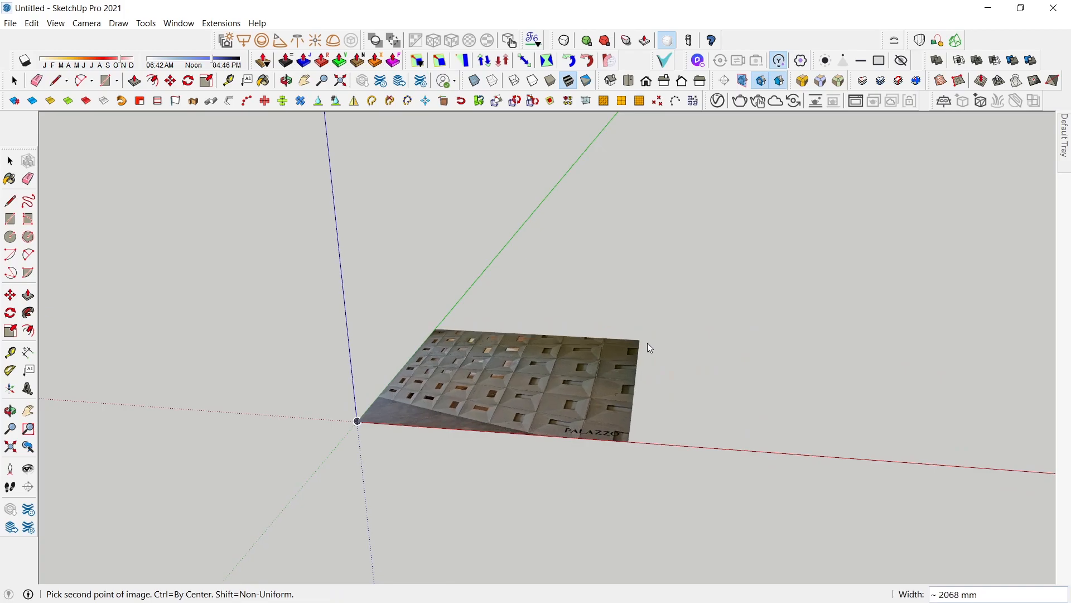
Place the concrete wall reference image starting at the origin and move it away from the origin along the red axis
{"action": "left_click", "coordinate": [587, 350]}
{"action": "middle_click_drag", "start_coordinate": [585, 346], "coordinate": [596, 531]}
{"action": "key", "text": "m"}
{"action": "left_click", "coordinate": [540, 437]}
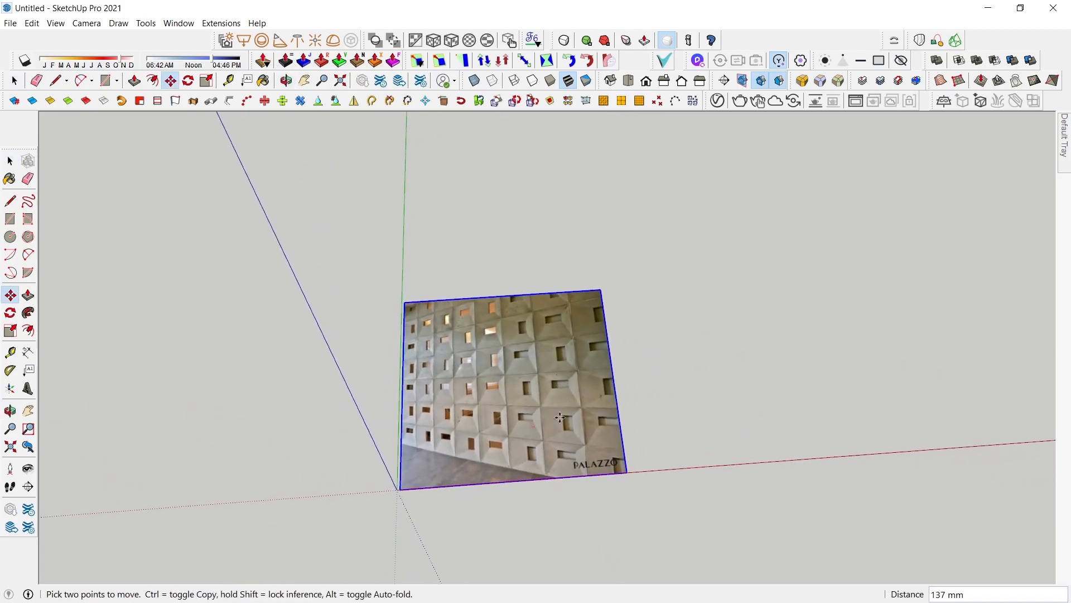
{"action": "left_click", "coordinate": [707, 409]}
{"action": "middle_click_drag", "start_coordinate": [681, 450], "coordinate": [670, 482]}
Draw a 300 by 300 mm square beside the reference image in top view
{"action": "key", "text": "t"}
{"action": "scroll", "coordinate": [357, 366], "scroll_direction": "up", "scroll_amount": 5}
{"action": "middle_click_drag", "start_coordinate": [358, 366], "coordinate": [373, 383]}
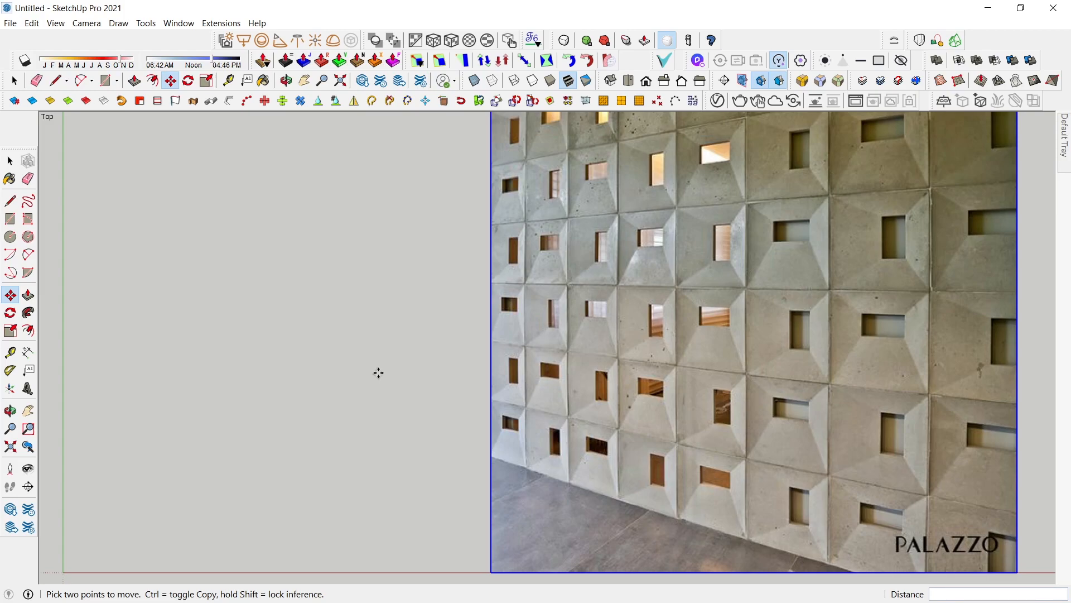
{"action": "key", "text": "r"}
{"action": "left_click", "coordinate": [241, 357]}
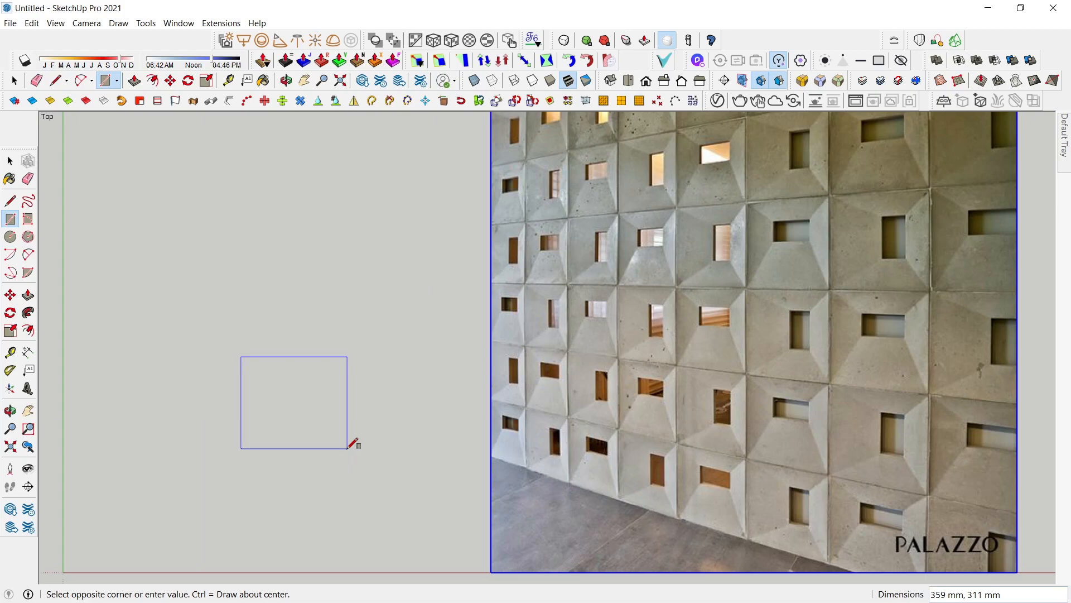
{"action": "type", "text": "300,300"}
{"action": "key", "text": "Return"}
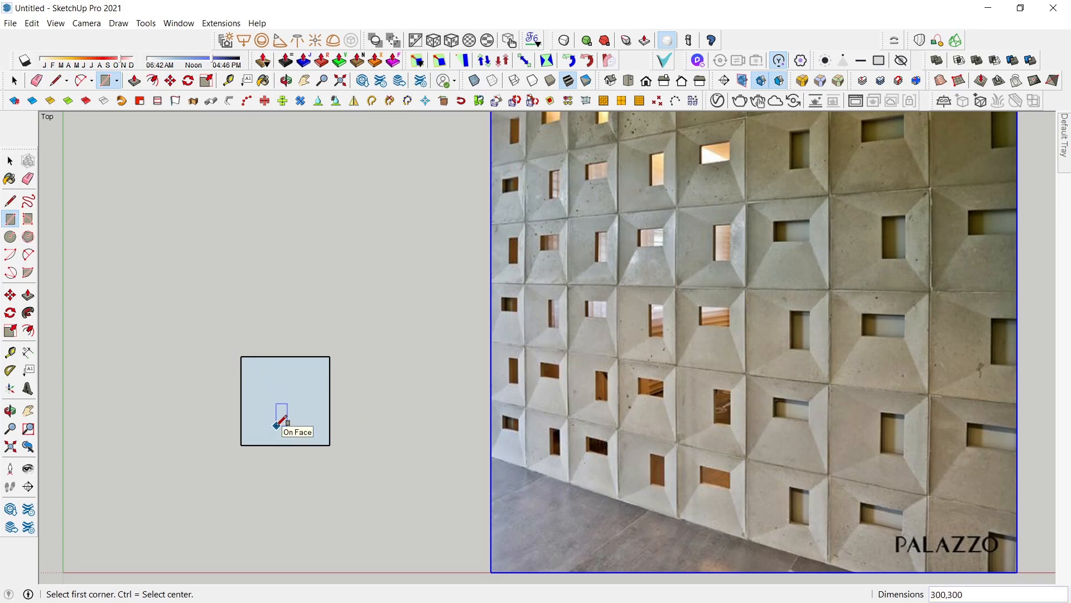
Draw a 130 by 55 mm rectangle inside the upper half of the square
{"action": "left_click", "coordinate": [265, 378]}
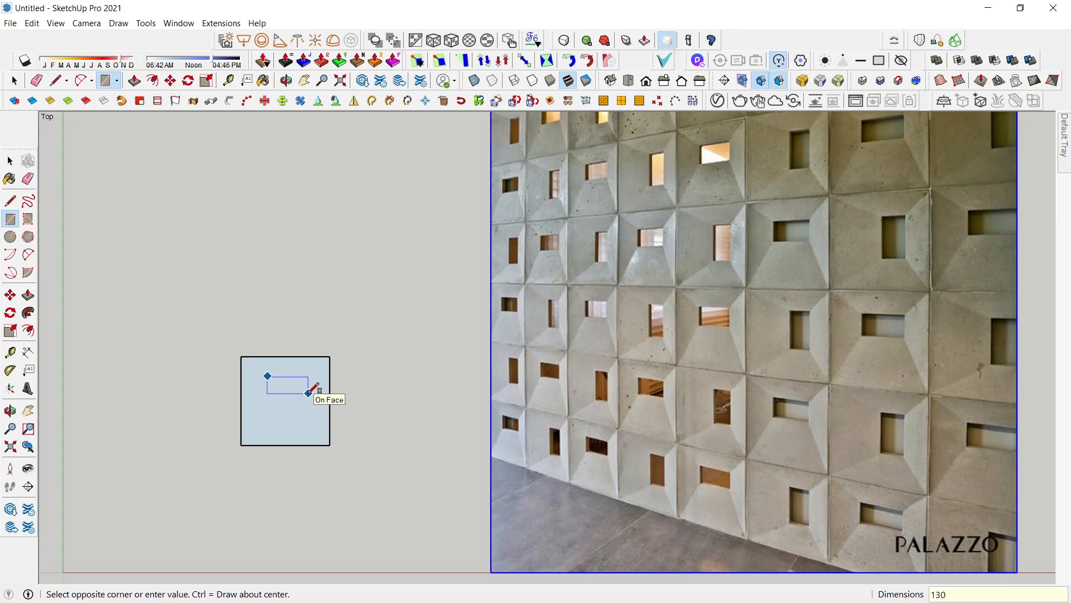
{"action": "type", "text": "130,55"}
{"action": "key", "text": "Return"}
{"action": "key", "text": "space"}
{"action": "scroll", "coordinate": [281, 376], "scroll_direction": "up", "scroll_amount": 3}
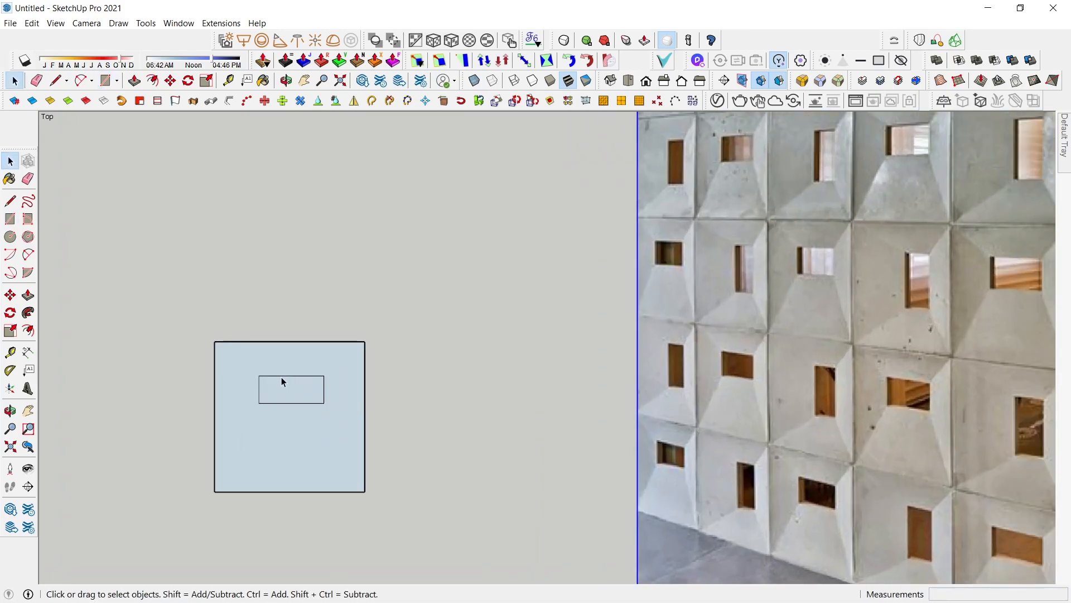
{"action": "scroll", "coordinate": [289, 388], "scroll_direction": "down", "scroll_amount": 2}
Delete the face of the small rectangle to leave a rectangular opening in the square
{"action": "left_click", "coordinate": [291, 387]}
{"action": "key", "text": "m"}
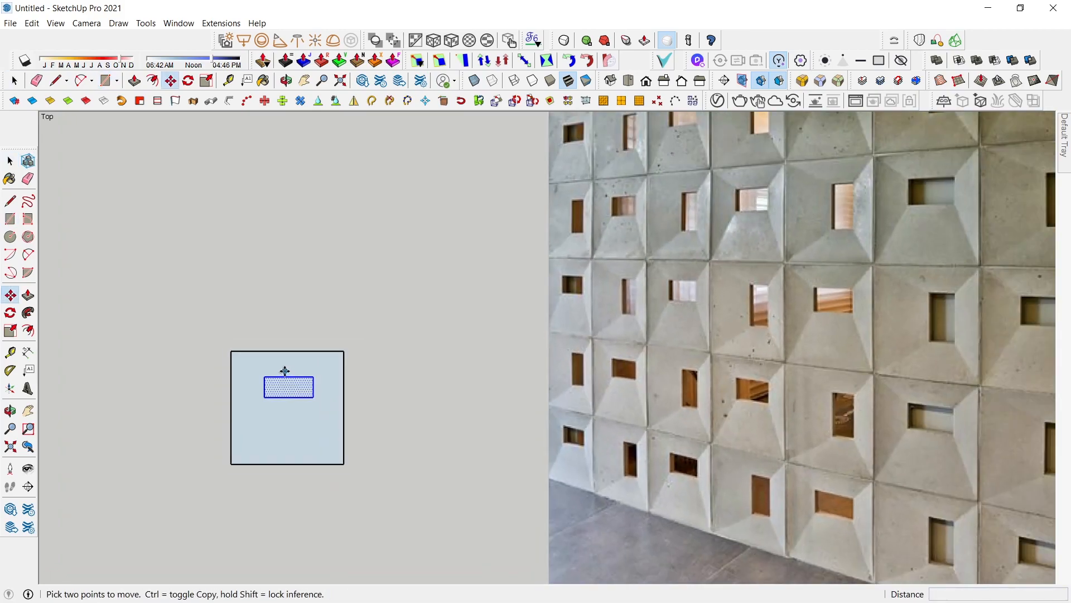
{"action": "left_click", "coordinate": [286, 378]}
{"action": "left_click", "coordinate": [288, 352]}
{"action": "scroll", "coordinate": [300, 380], "scroll_direction": "down", "scroll_amount": 6}
{"action": "scroll", "coordinate": [297, 377], "scroll_direction": "up", "scroll_amount": 2}
{"action": "scroll", "coordinate": [297, 377], "scroll_direction": "down", "scroll_amount": 3}
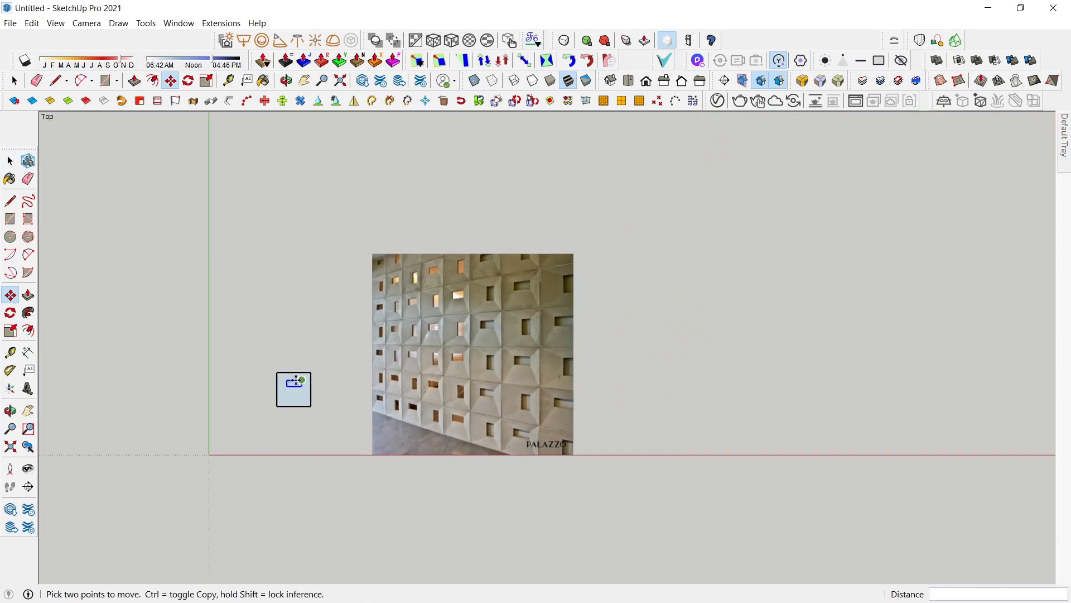
{"action": "scroll", "coordinate": [294, 382], "scroll_direction": "up", "scroll_amount": 7}
{"action": "middle_click_drag", "start_coordinate": [295, 382], "coordinate": [211, 388], "text": "shift"}
{"action": "scroll", "coordinate": [224, 392], "scroll_direction": "up", "scroll_amount": 2}
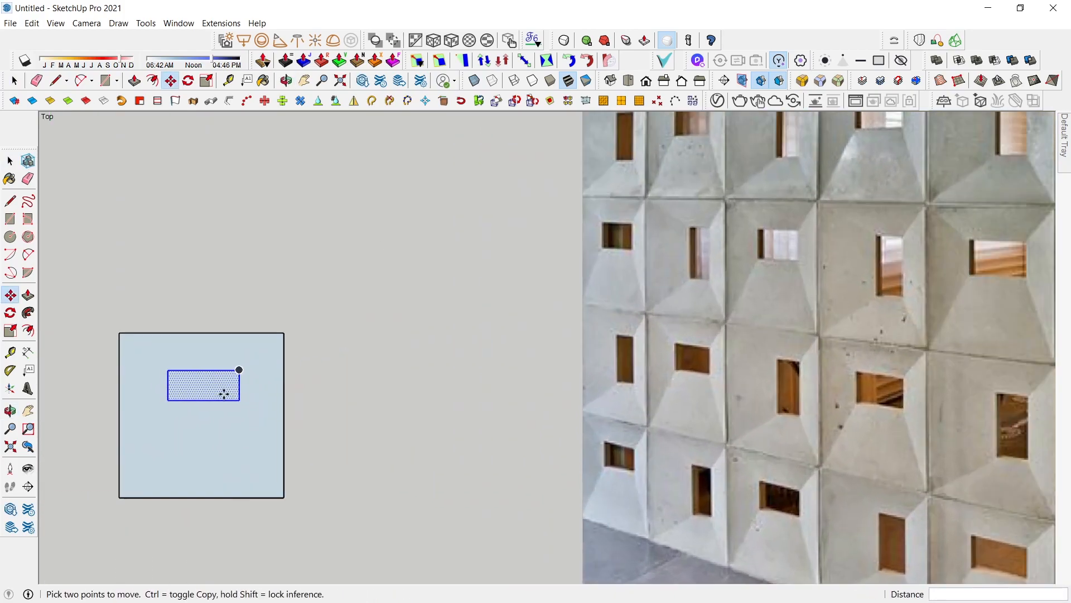
{"action": "key", "text": "space"}
{"action": "key", "text": "Delete"}
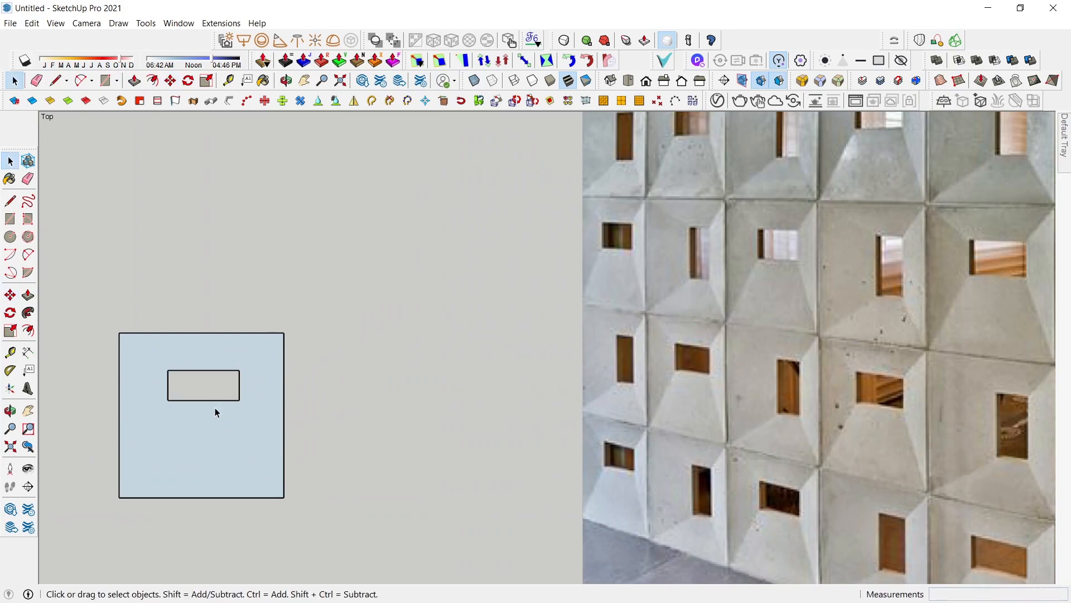
Move the four edges of the opening down along the blue axis to form sloped faces around it
{"action": "left_click_drag", "start_coordinate": [241, 418], "coordinate": [241, 420]}
{"action": "middle_click_drag", "start_coordinate": [227, 462], "coordinate": [297, 457]}
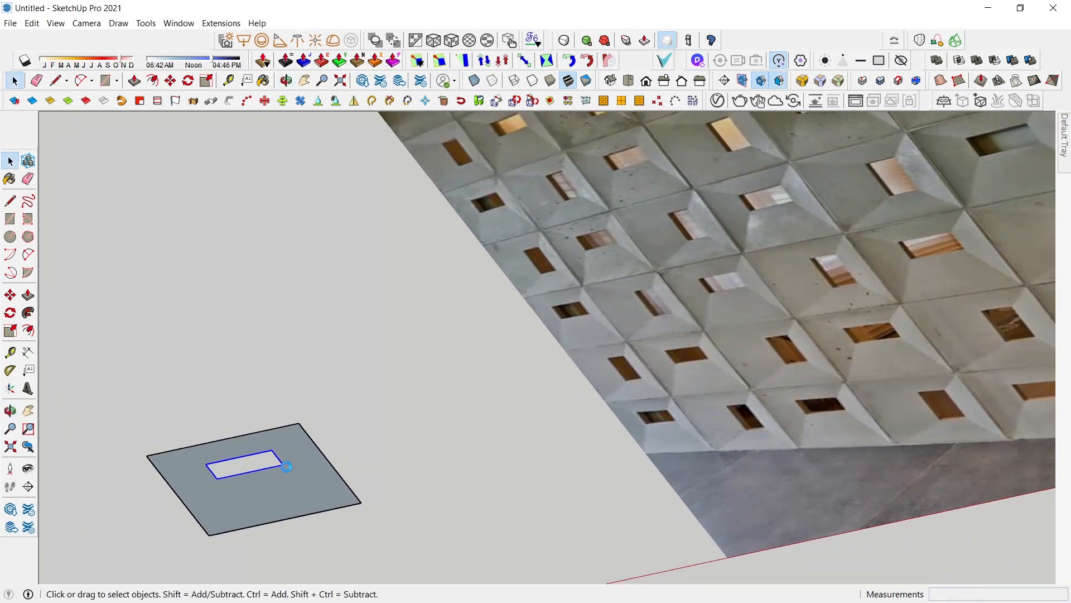
{"action": "key", "text": "m"}
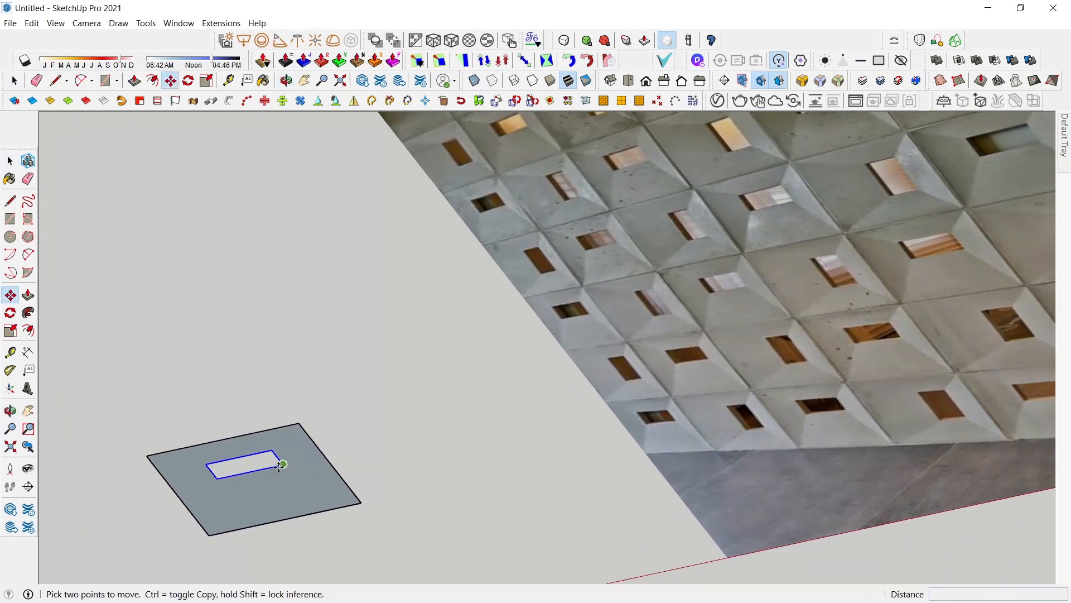
{"action": "left_click", "coordinate": [279, 466]}
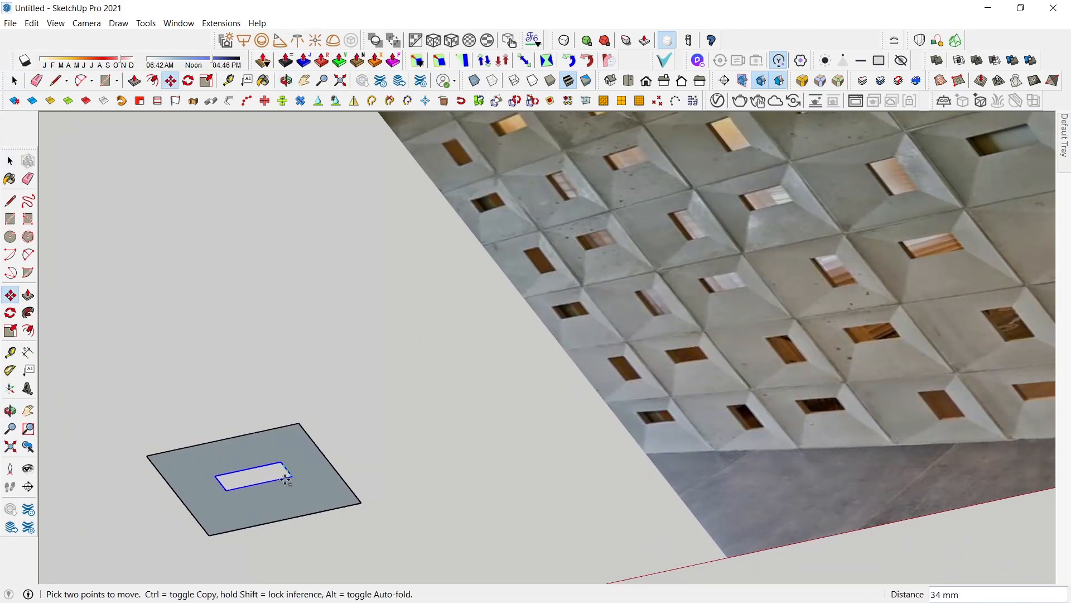
{"action": "left_click", "coordinate": [282, 481]}
{"action": "mouse_move", "coordinate": [285, 471]}
{"action": "middle_mouse_down"}
{"action": "mouse_move", "coordinate": [307, 411]}
{"action": "mouse_move", "coordinate": [294, 485]}
{"action": "mouse_move", "coordinate": [296, 474]}
{"action": "middle_mouse_up"}
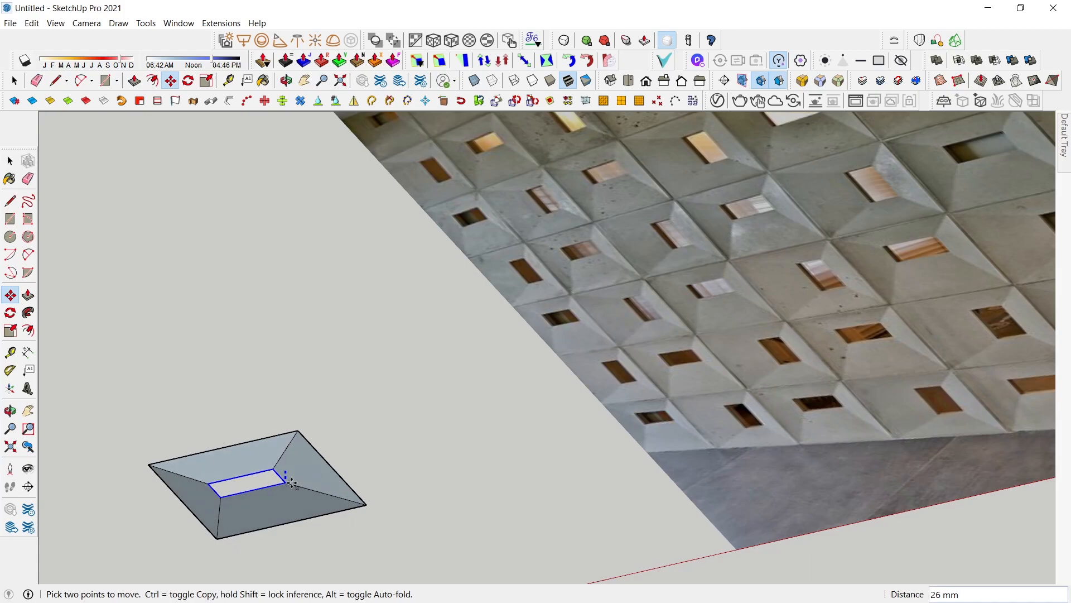
{"action": "key", "text": "Return"}
Draw a 20 mm high vertical side face below the front edge of the square with the Line tool
{"action": "key", "text": "o"}
{"action": "left_click_drag", "start_coordinate": [275, 443], "coordinate": [197, 470]}
{"action": "middle_click_drag", "start_coordinate": [197, 471], "coordinate": [215, 448]}
{"action": "scroll", "coordinate": [216, 450], "scroll_direction": "down", "scroll_amount": 2}
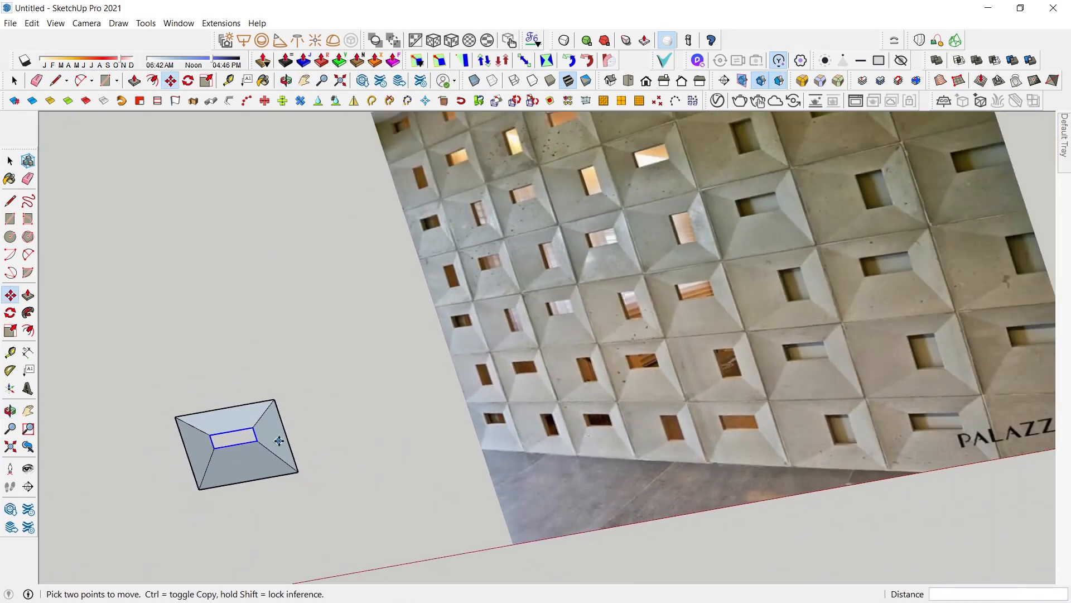
{"action": "scroll", "coordinate": [195, 488], "scroll_direction": "up", "scroll_amount": 4}
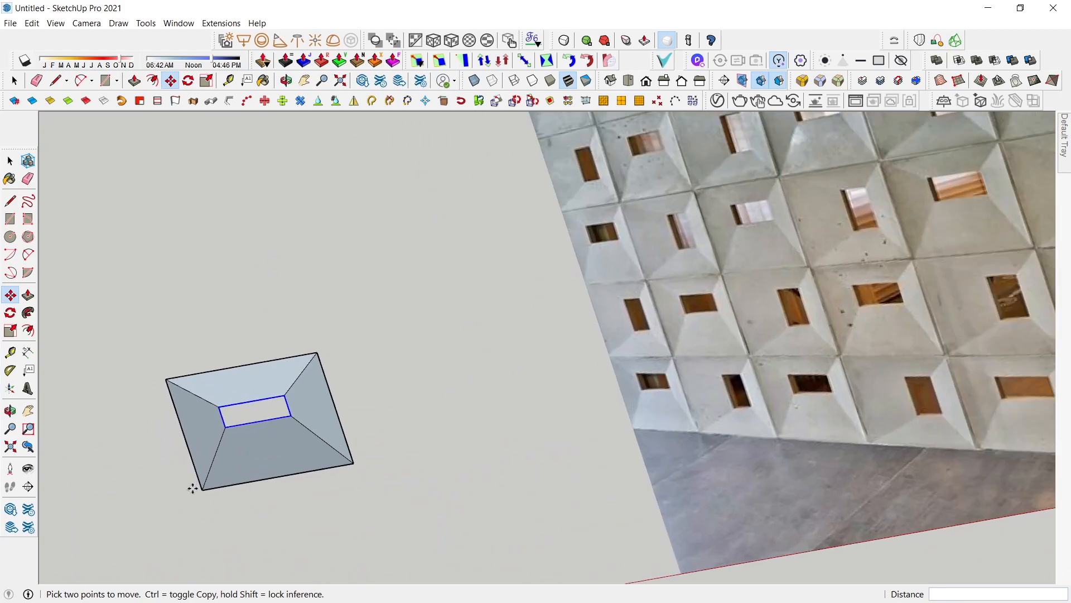
{"action": "key", "text": "l"}
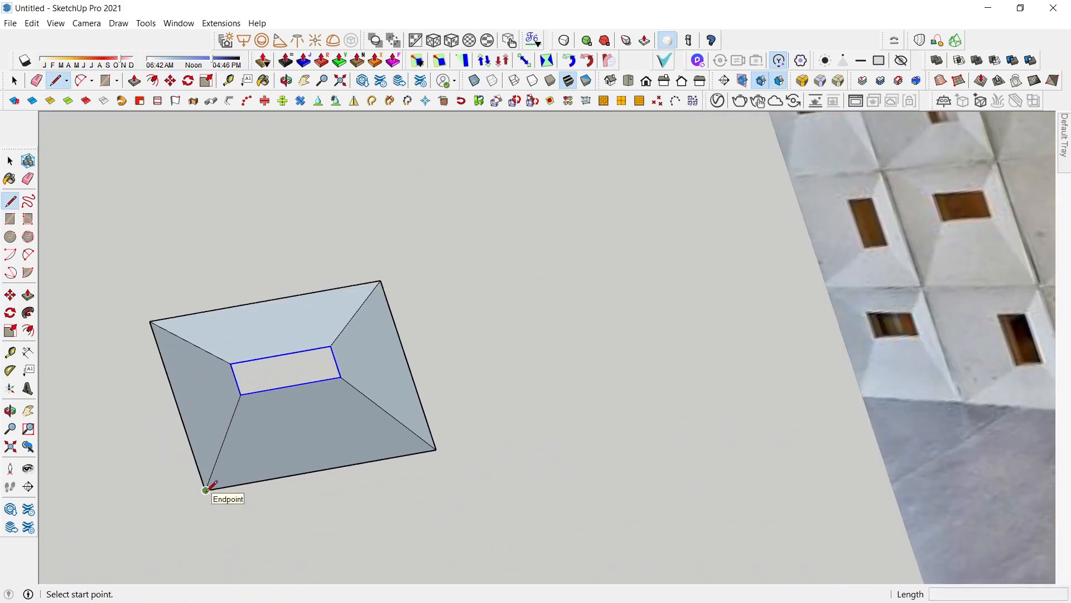
{"action": "left_click", "coordinate": [206, 490]}
{"action": "scroll", "coordinate": [208, 491], "scroll_direction": "up", "scroll_amount": 4}
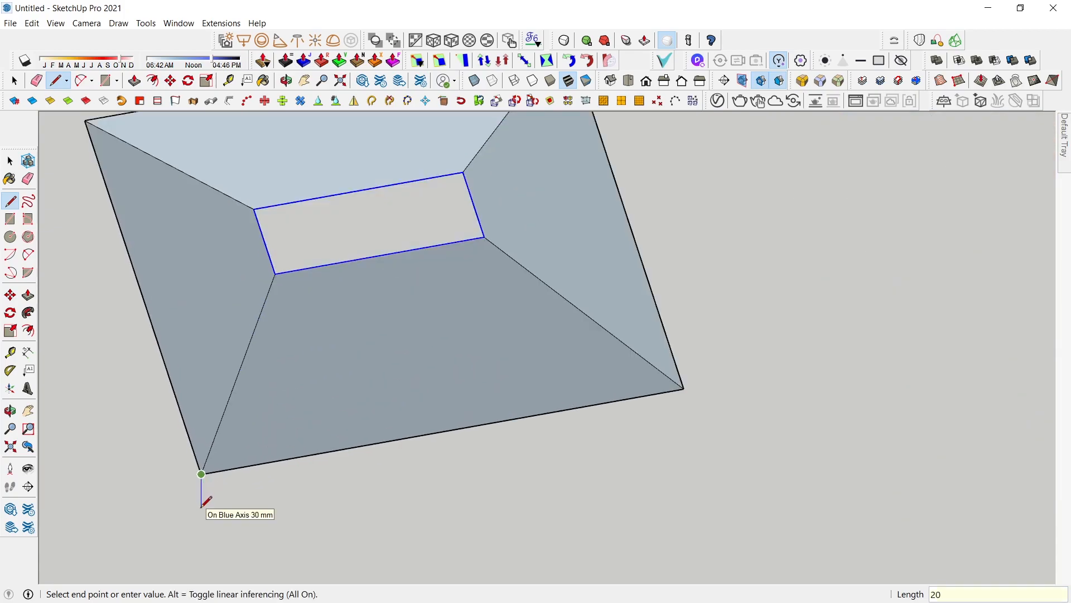
{"action": "key", "text": "Return"}
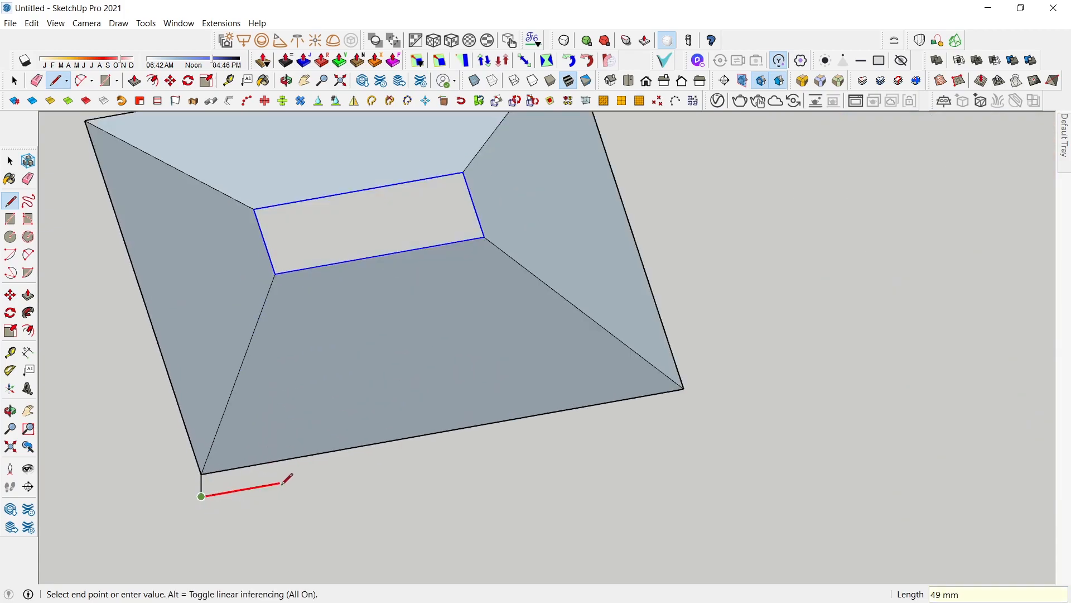
{"action": "left_click", "coordinate": [684, 388]}
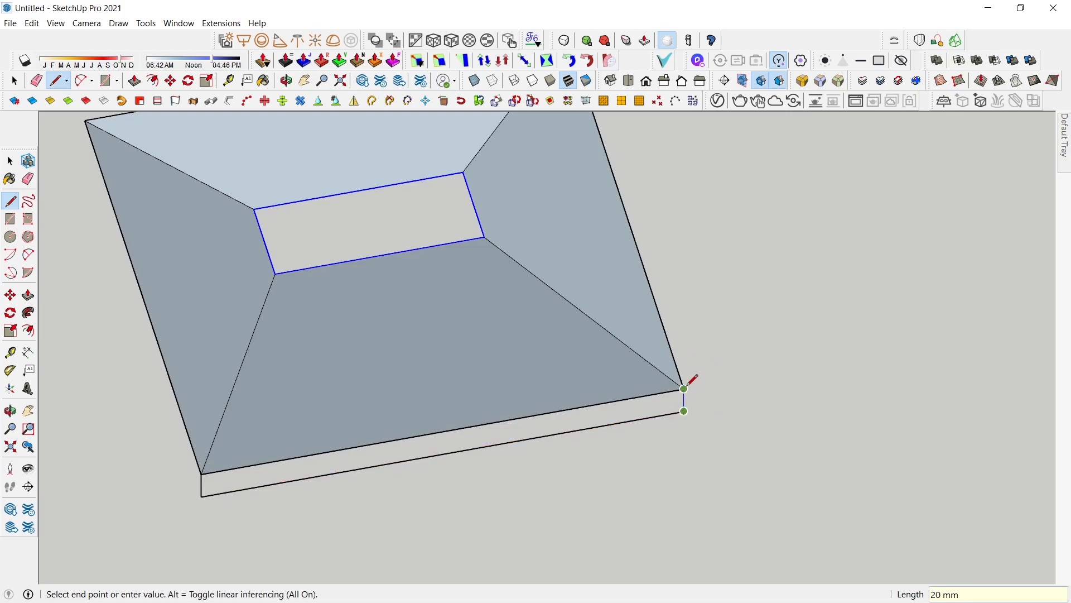
{"action": "left_click", "coordinate": [684, 388]}
{"action": "scroll", "coordinate": [641, 394], "scroll_direction": "down", "scroll_amount": 3}
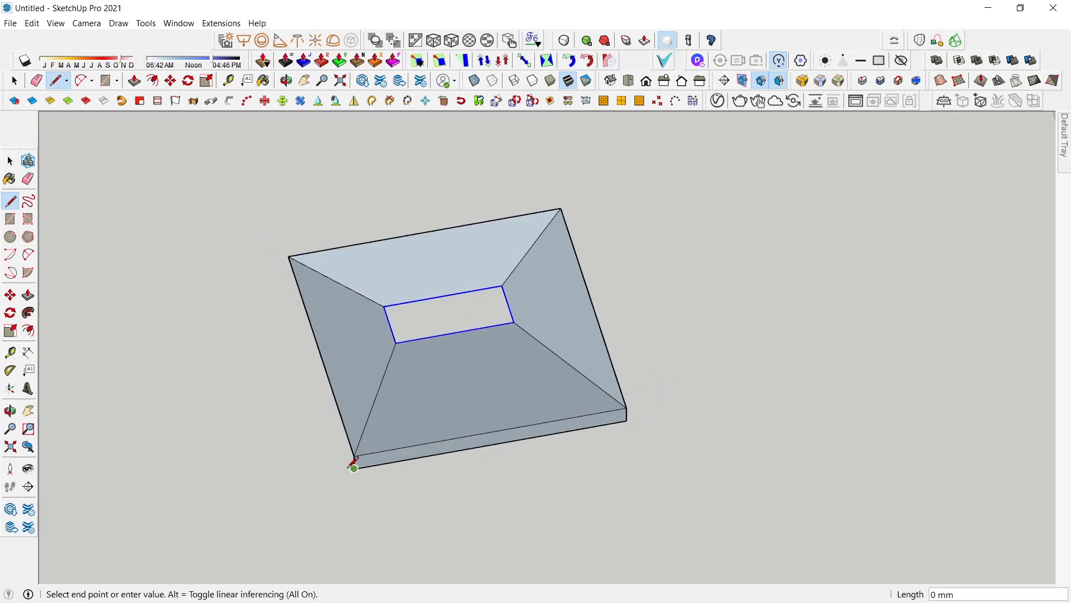
Draw the other three 20 mm high side faces around the square and close the underside of the panel
{"action": "left_click", "coordinate": [292, 254]}
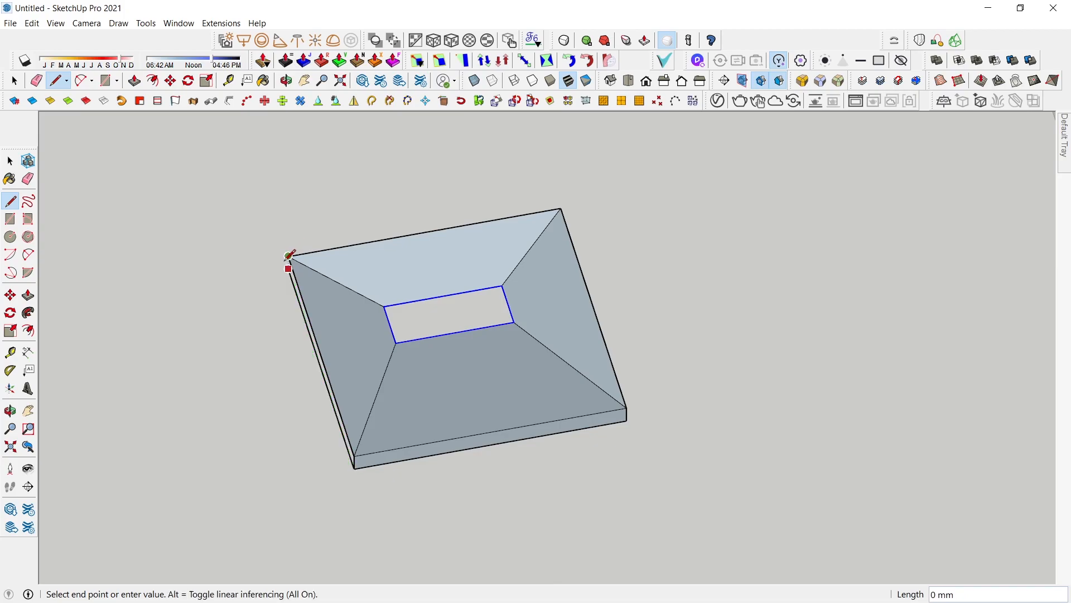
{"action": "scroll", "coordinate": [291, 254], "scroll_direction": "up", "scroll_amount": 3}
{"action": "left_click", "coordinate": [292, 255]}
{"action": "left_click", "coordinate": [288, 284]}
{"action": "middle_click_drag", "start_coordinate": [287, 283], "coordinate": [425, 235]}
{"action": "scroll", "coordinate": [368, 382], "scroll_direction": "up", "scroll_amount": 3}
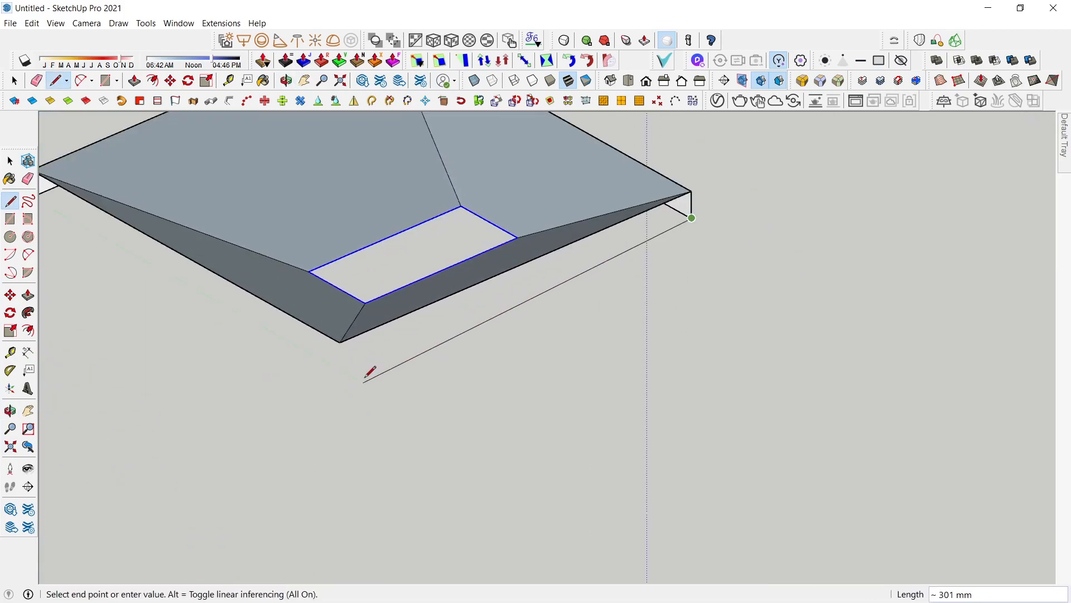
{"action": "left_click", "coordinate": [340, 342], "text": "shift"}
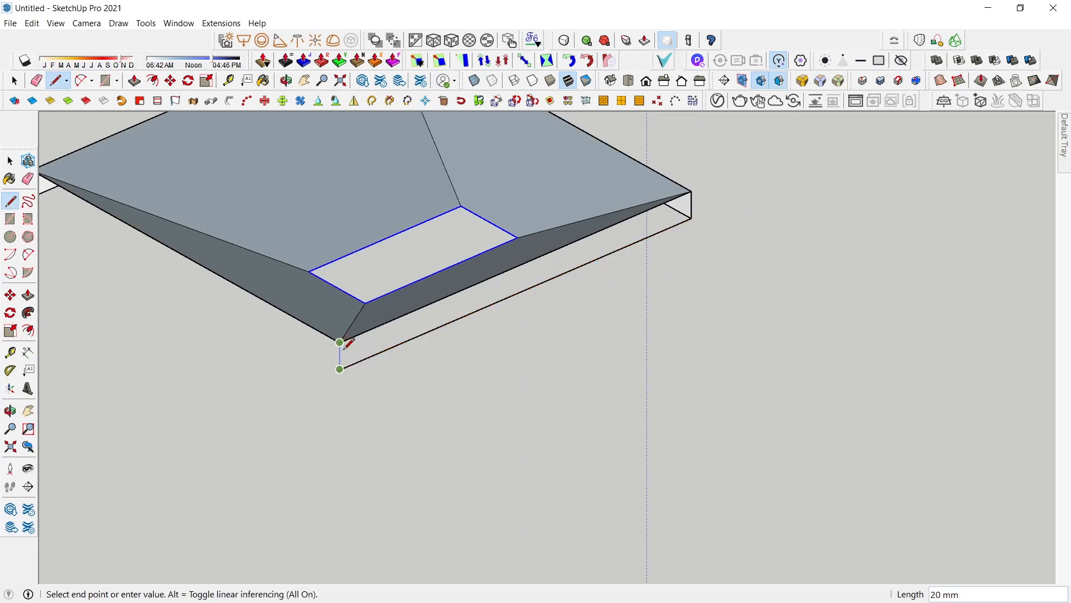
{"action": "left_click", "coordinate": [339, 342]}
{"action": "left_click", "coordinate": [340, 369]}
{"action": "scroll", "coordinate": [247, 323], "scroll_direction": "down", "scroll_amount": 2}
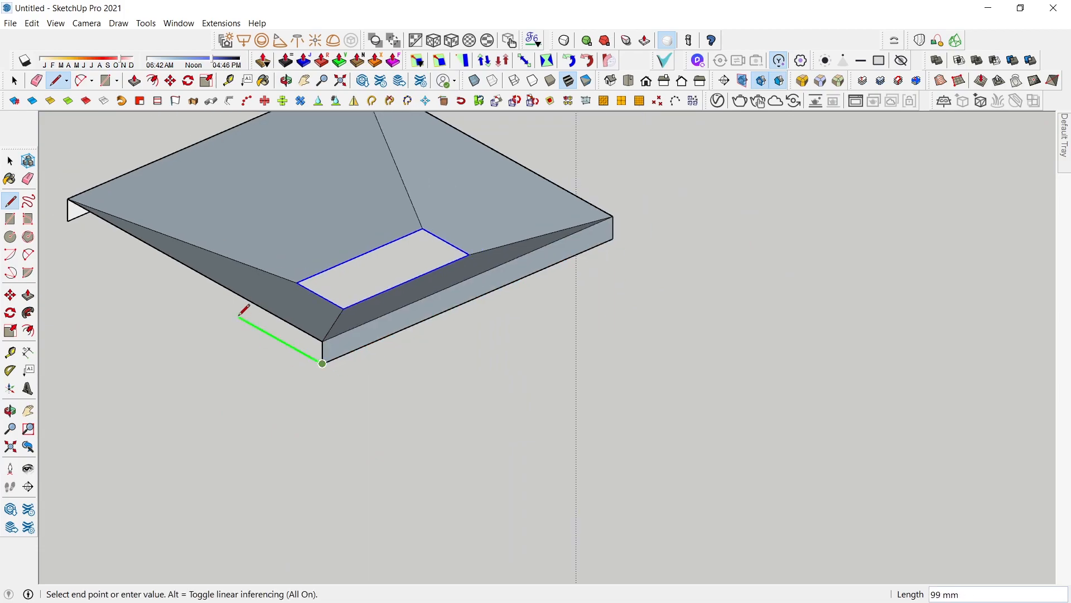
{"action": "middle_click_drag", "start_coordinate": [249, 316], "coordinate": [404, 377], "text": "shift"}
{"action": "left_click", "coordinate": [233, 258]}
Move the bottom face of the panel 20 mm down along the blue axis
{"action": "middle_click_drag", "start_coordinate": [229, 306], "coordinate": [454, 289]}
{"action": "key", "text": "space"}
{"action": "left_click", "coordinate": [445, 294]}
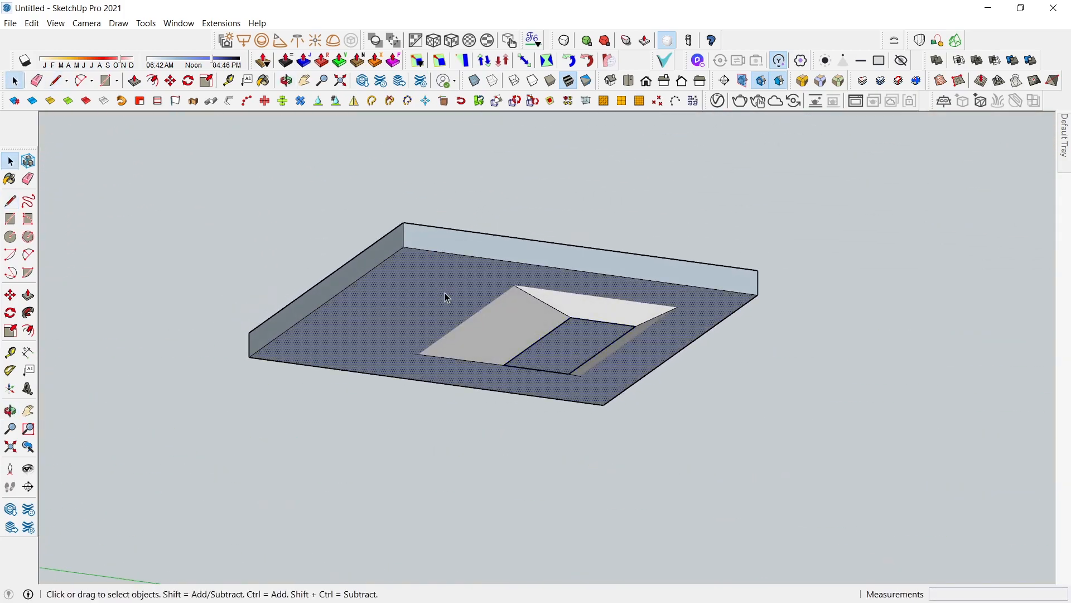
{"action": "key", "text": "m"}
{"action": "left_click", "coordinate": [445, 294]}
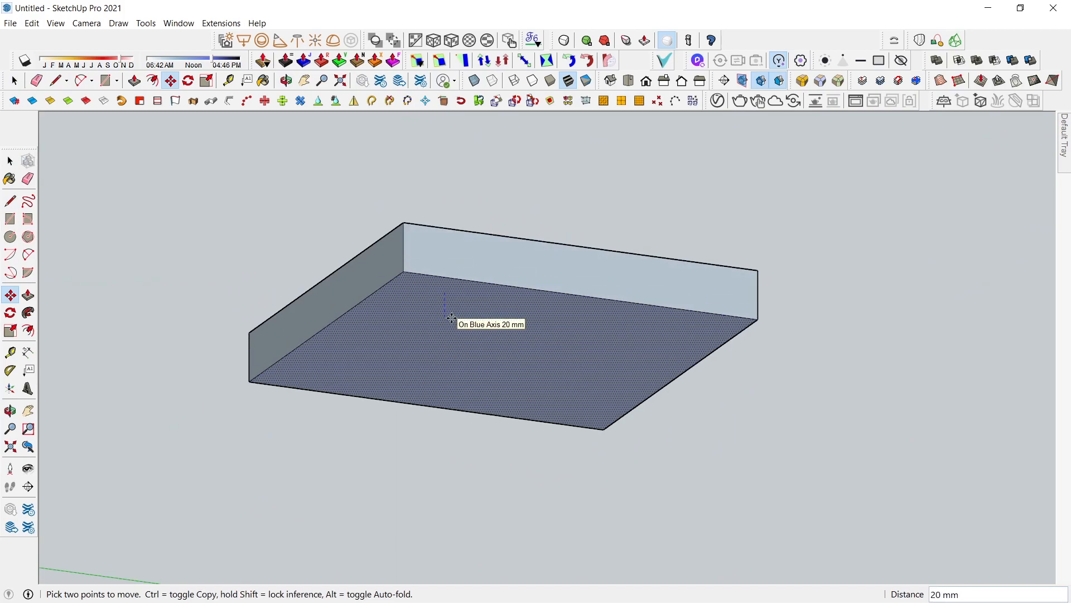
{"action": "left_click", "coordinate": [452, 316]}
Copy the opening's four edges 10 mm straight down onto the bottom face and delete the face inside the copied outline
{"action": "middle_click_drag", "start_coordinate": [413, 213], "coordinate": [578, 377]}
{"action": "scroll", "coordinate": [586, 417], "scroll_direction": "down", "scroll_amount": 2}
{"action": "key", "text": "space"}
{"action": "left_click", "coordinate": [571, 427]}
{"action": "scroll", "coordinate": [576, 376], "scroll_direction": "up", "scroll_amount": 2}
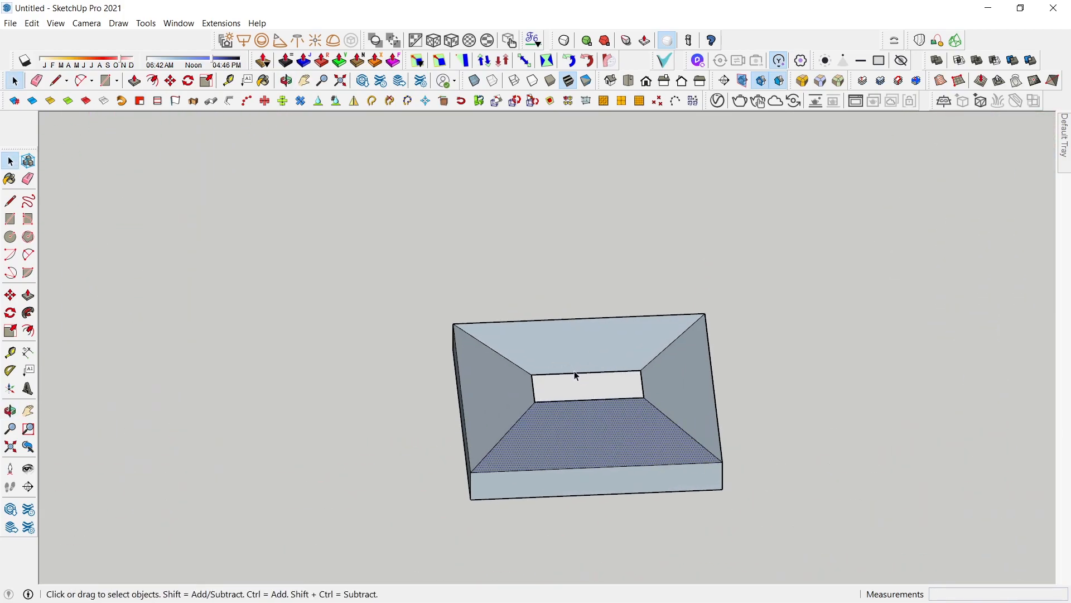
{"action": "left_click", "coordinate": [575, 373]}
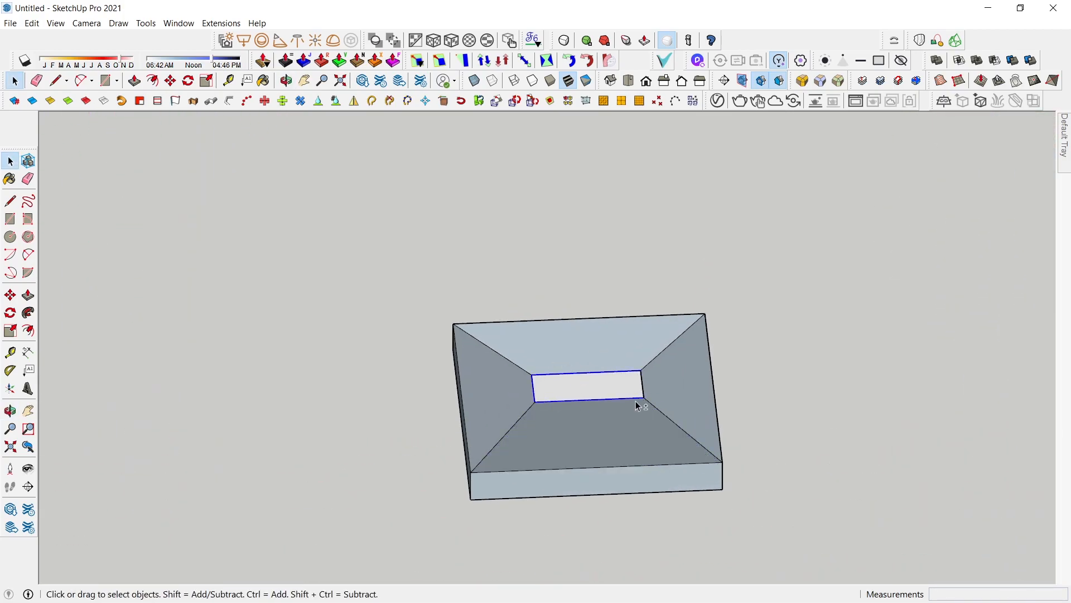
{"action": "middle_click_drag", "start_coordinate": [629, 388], "coordinate": [661, 358]}
{"action": "key", "text": "m"}
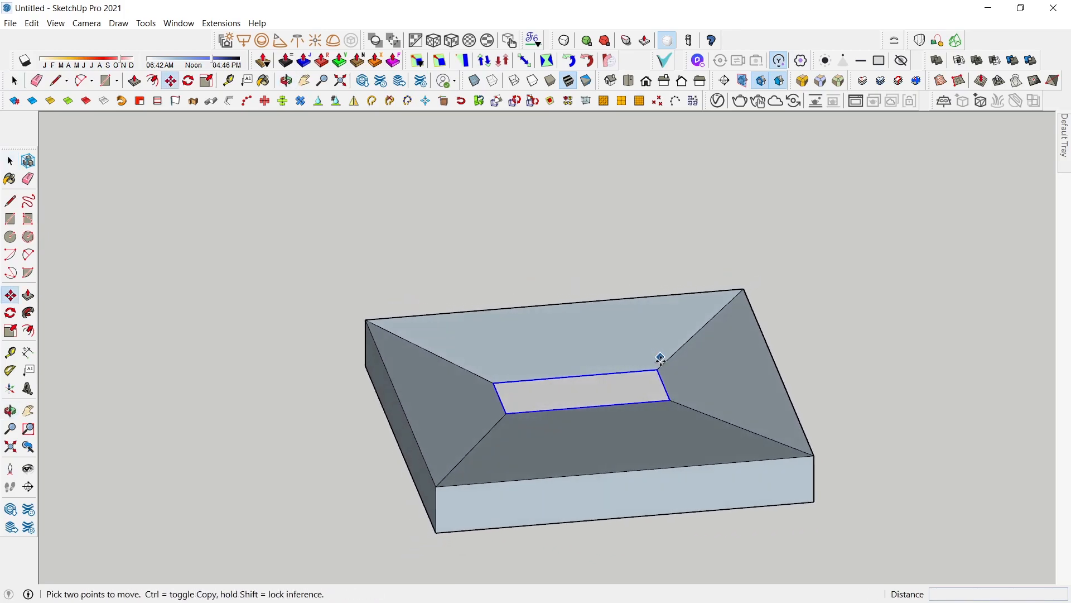
{"action": "left_click", "coordinate": [658, 370]}
{"action": "key", "text": "ctrl"}
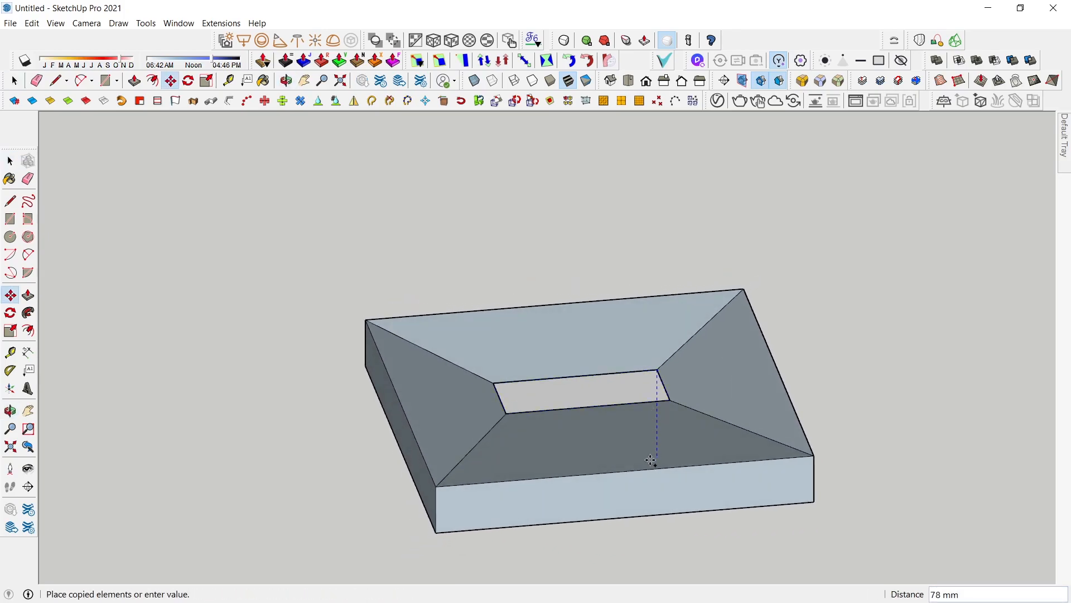
{"action": "middle_click_drag", "start_coordinate": [634, 510], "coordinate": [686, 321]}
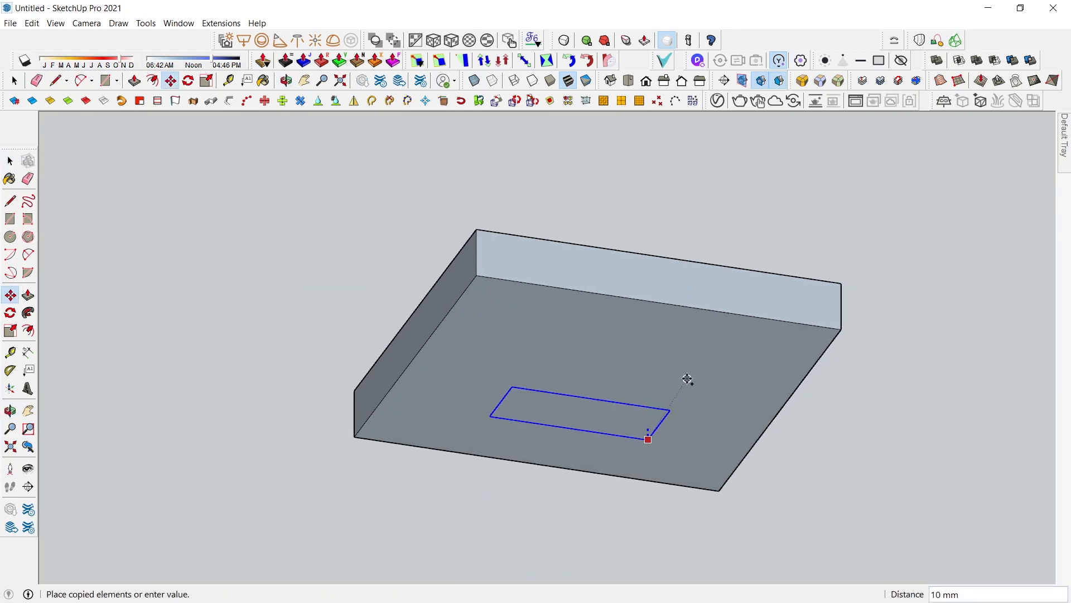
{"action": "key", "text": "Return"}
{"action": "key", "text": "space"}
{"action": "left_click", "coordinate": [628, 423]}
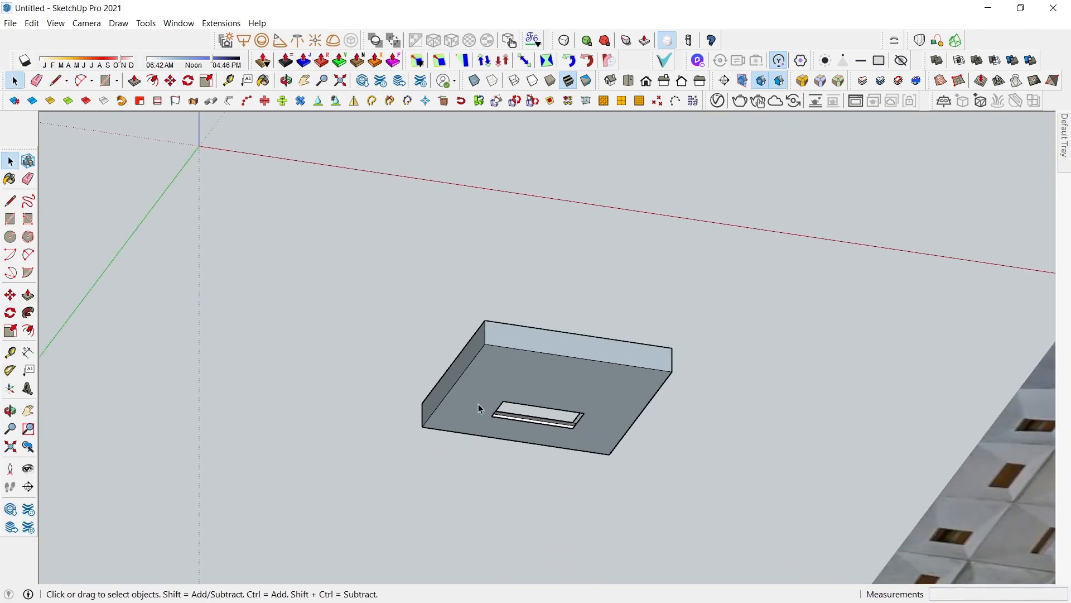
Draw 10 mm vertical edges at two of the opening's corners, joining the sloped faces' inner outline to the outline below
{"action": "middle_click_drag", "start_coordinate": [477, 403], "coordinate": [654, 491]}
{"action": "scroll", "coordinate": [909, 376], "scroll_direction": "up", "scroll_amount": 5}
{"action": "middle_click_drag", "start_coordinate": [502, 424], "coordinate": [533, 514]}
{"action": "middle_click_drag", "start_coordinate": [139, 296], "coordinate": [168, 375]}
{"action": "scroll", "coordinate": [223, 413], "scroll_direction": "up", "scroll_amount": 5}
{"action": "key", "text": "l"}
{"action": "left_click", "coordinate": [249, 380]}
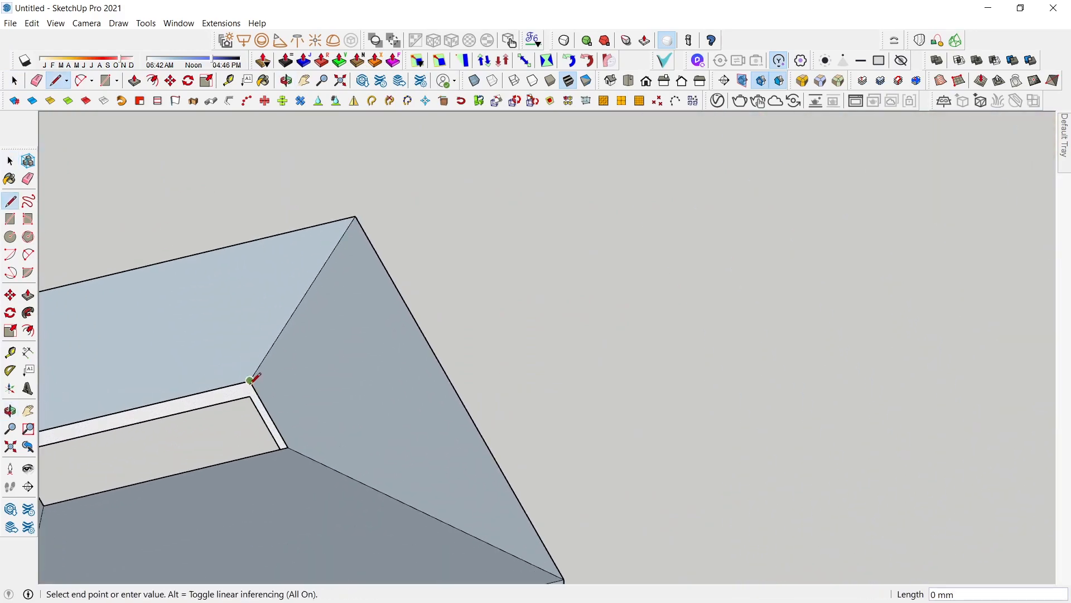
{"action": "key", "text": "space"}
{"action": "middle_click_drag", "start_coordinate": [399, 388], "coordinate": [168, 384]}
{"action": "scroll", "coordinate": [167, 383], "scroll_direction": "down", "scroll_amount": 2}
{"action": "scroll", "coordinate": [130, 216], "scroll_direction": "up", "scroll_amount": 3}
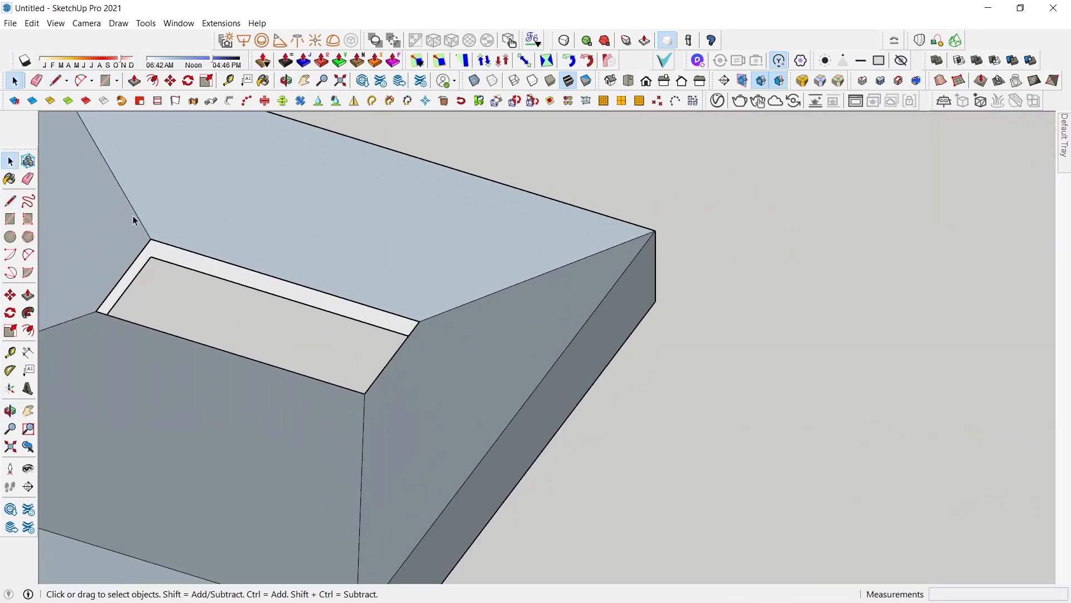
{"action": "key", "text": "l"}
{"action": "left_click", "coordinate": [151, 239]}
{"action": "left_click", "coordinate": [150, 257]}
{"action": "key", "text": "space"}
Draw the 10 mm vertical edges at the opening's remaining two corners to close its inner side walls
{"action": "scroll", "coordinate": [356, 313], "scroll_direction": "down", "scroll_amount": 3}
{"action": "mouse_move", "coordinate": [409, 331]}
{"action": "middle_mouse_down"}
{"action": "mouse_move", "coordinate": [431, 334]}
{"action": "mouse_move", "coordinate": [496, 410]}
{"action": "middle_mouse_up"}
{"action": "scroll", "coordinate": [497, 411], "scroll_direction": "down", "scroll_amount": 3}
{"action": "scroll", "coordinate": [590, 280], "scroll_direction": "up", "scroll_amount": 5}
{"action": "key", "text": "l"}
{"action": "left_click", "coordinate": [466, 278]}
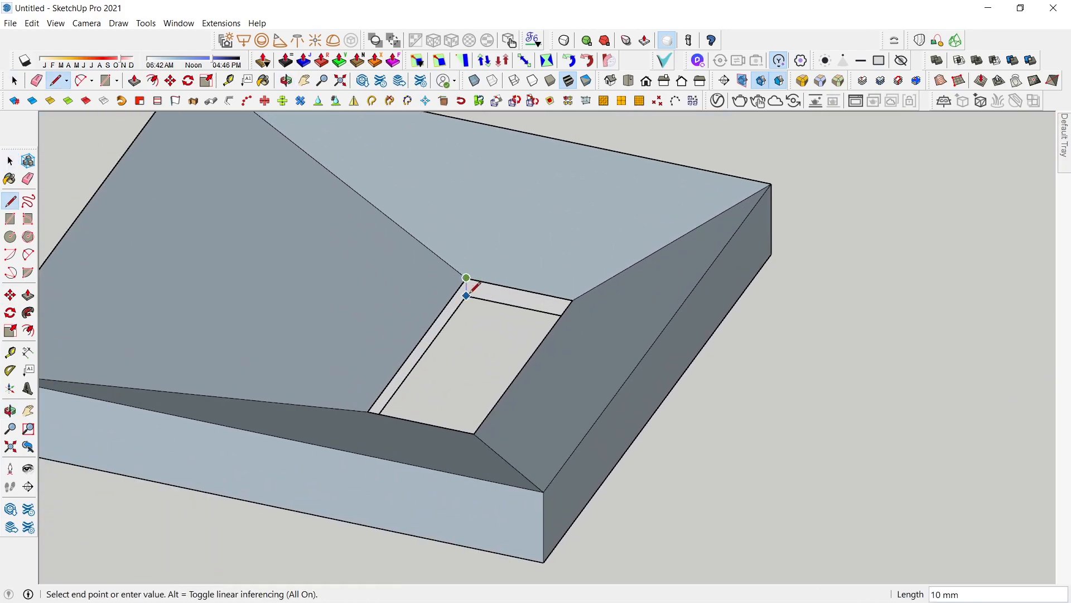
{"action": "left_click", "coordinate": [466, 294]}
{"action": "key", "text": "space"}
{"action": "scroll", "coordinate": [491, 311], "scroll_direction": "down", "scroll_amount": 3}
{"action": "mouse_move", "coordinate": [491, 311]}
{"action": "middle_mouse_down"}
{"action": "mouse_move", "coordinate": [717, 428]}
{"action": "mouse_move", "coordinate": [474, 324]}
{"action": "middle_mouse_up"}
{"action": "key", "text": "l"}
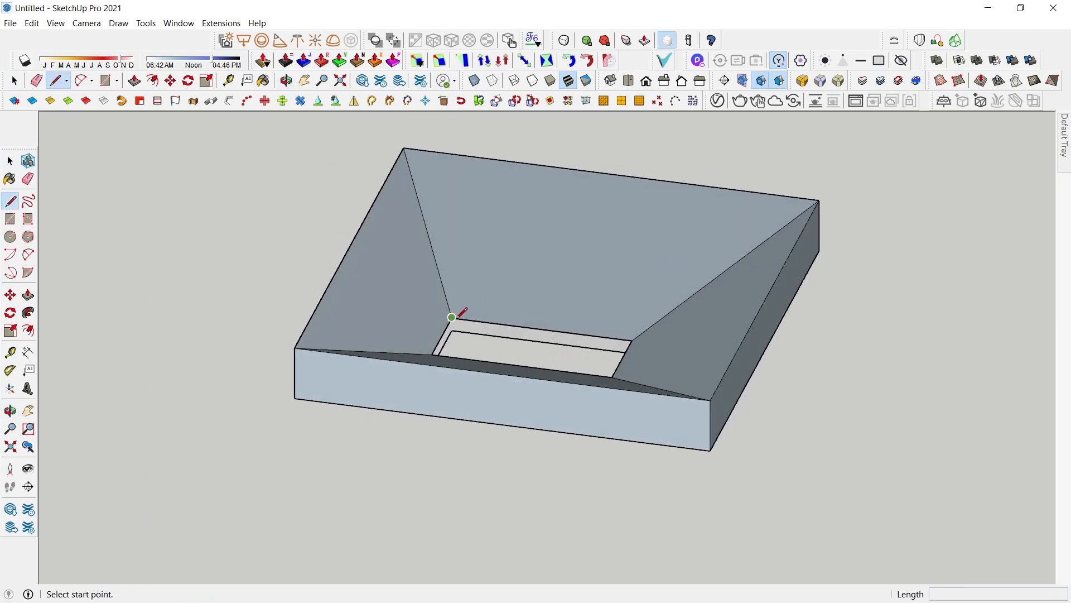
{"action": "left_click", "coordinate": [452, 317]}
{"action": "left_click", "coordinate": [452, 331]}
{"action": "key", "text": "space"}
Select the block's entire connected geometry, reverse its faces so the front sides point outward, and clear the selection
{"action": "scroll", "coordinate": [460, 319], "scroll_direction": "down", "scroll_amount": 3}
{"action": "mouse_move", "coordinate": [444, 386]}
{"action": "middle_mouse_down"}
{"action": "mouse_move", "coordinate": [362, 343]}
{"action": "mouse_move", "coordinate": [504, 381]}
{"action": "middle_mouse_up"}
{"action": "triple_click", "coordinate": [500, 386]}
{"action": "right_click", "coordinate": [504, 389]}
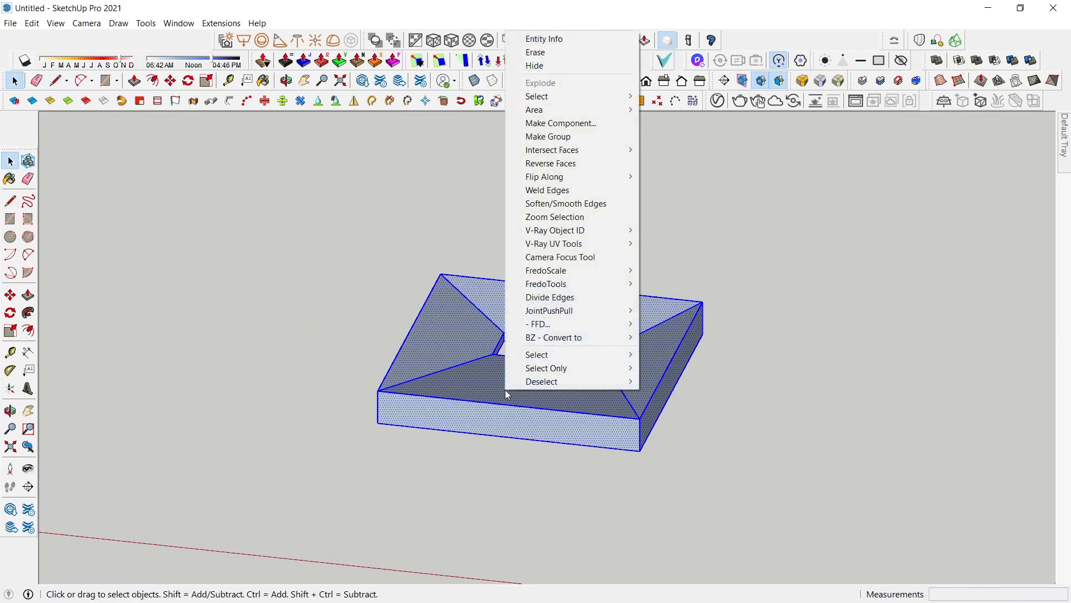
{"action": "left_click", "coordinate": [596, 171]}
{"action": "middle_click_drag", "start_coordinate": [346, 283], "coordinate": [478, 335]}
{"action": "key", "text": "ctrl+t"}
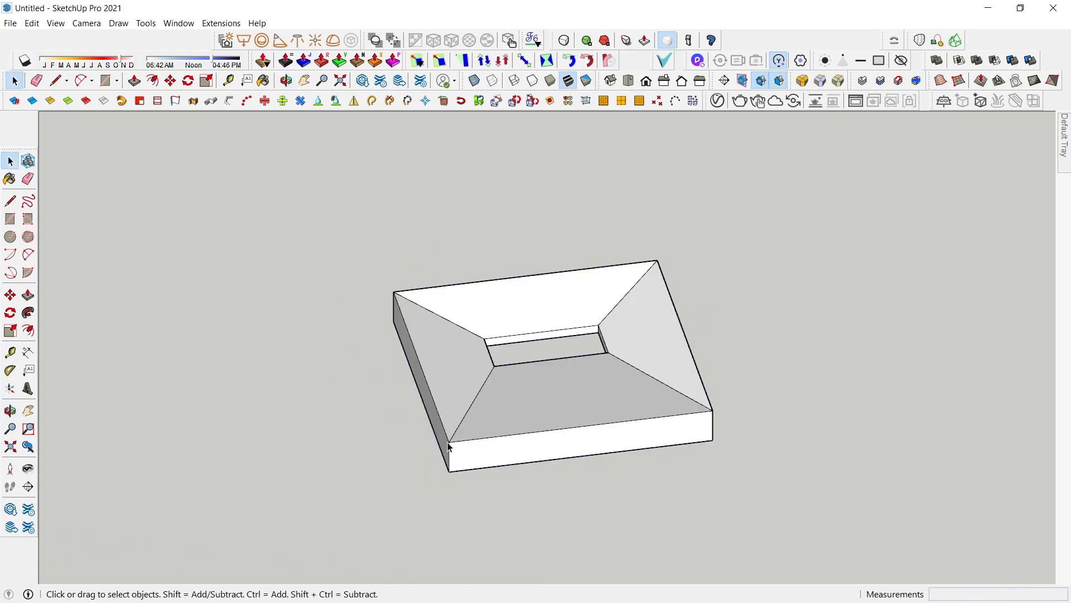
Copy the block's four outer top edges straight down along the blue axis to split the side faces into two bands
{"action": "scroll", "coordinate": [462, 451], "scroll_direction": "down", "scroll_amount": 5}
{"action": "scroll", "coordinate": [498, 430], "scroll_direction": "up", "scroll_amount": 5}
{"action": "left_click", "coordinate": [505, 428]}
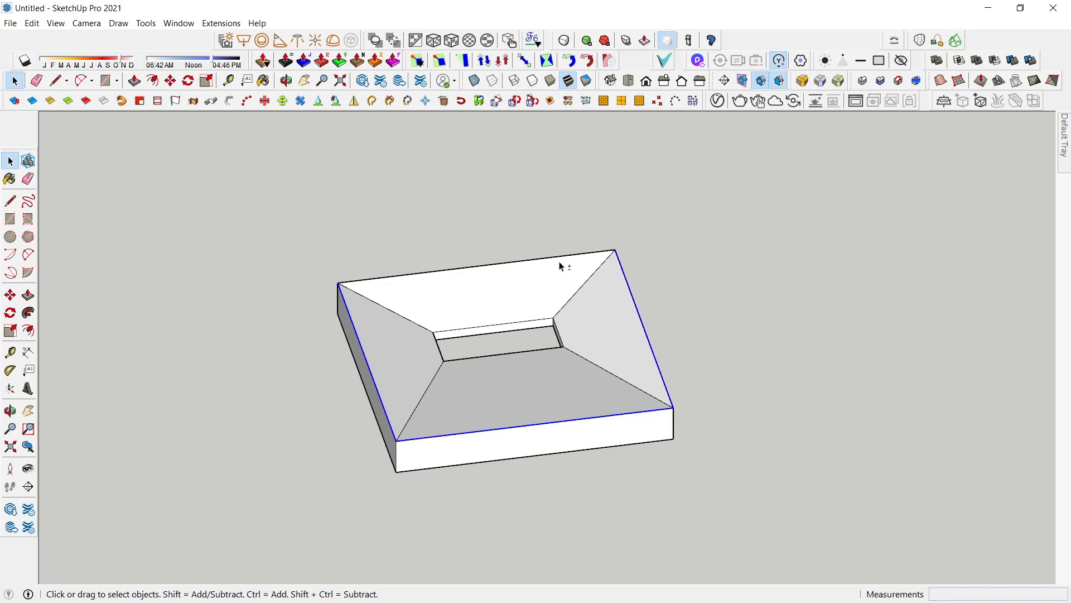
{"action": "scroll", "coordinate": [636, 391], "scroll_direction": "up", "scroll_amount": 3}
{"action": "key", "text": "m"}
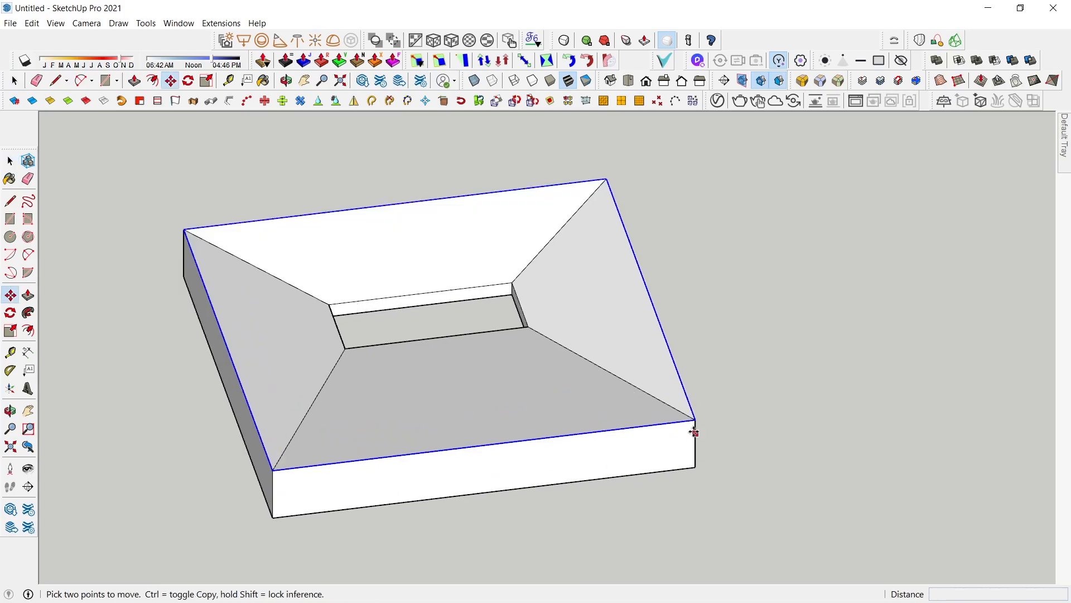
{"action": "left_click", "coordinate": [695, 420]}
{"action": "key", "text": "ctrl"}
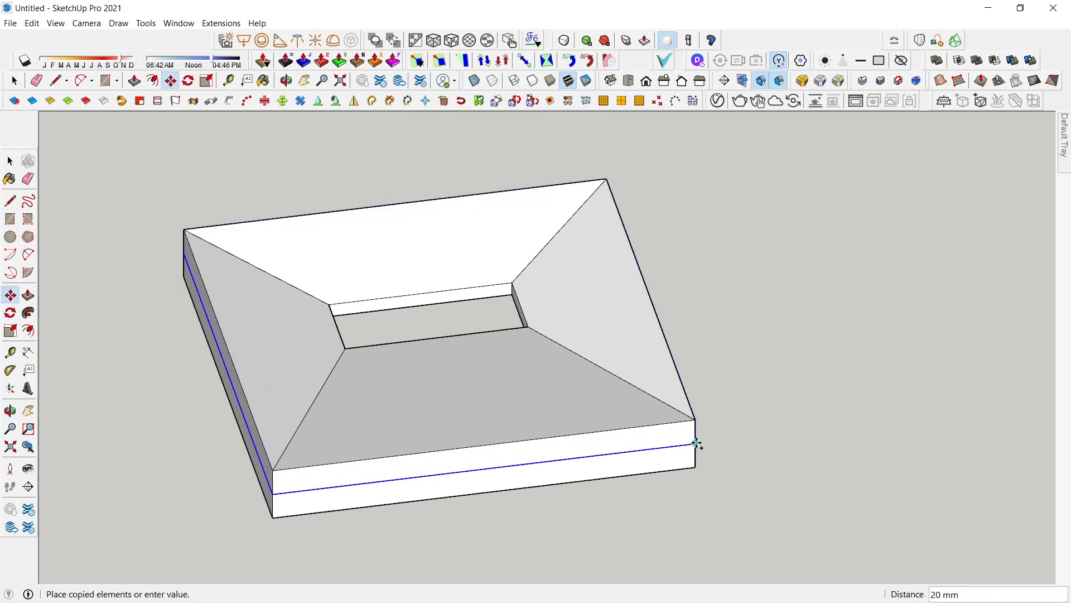
{"action": "scroll", "coordinate": [695, 443], "scroll_direction": "up", "scroll_amount": 2}
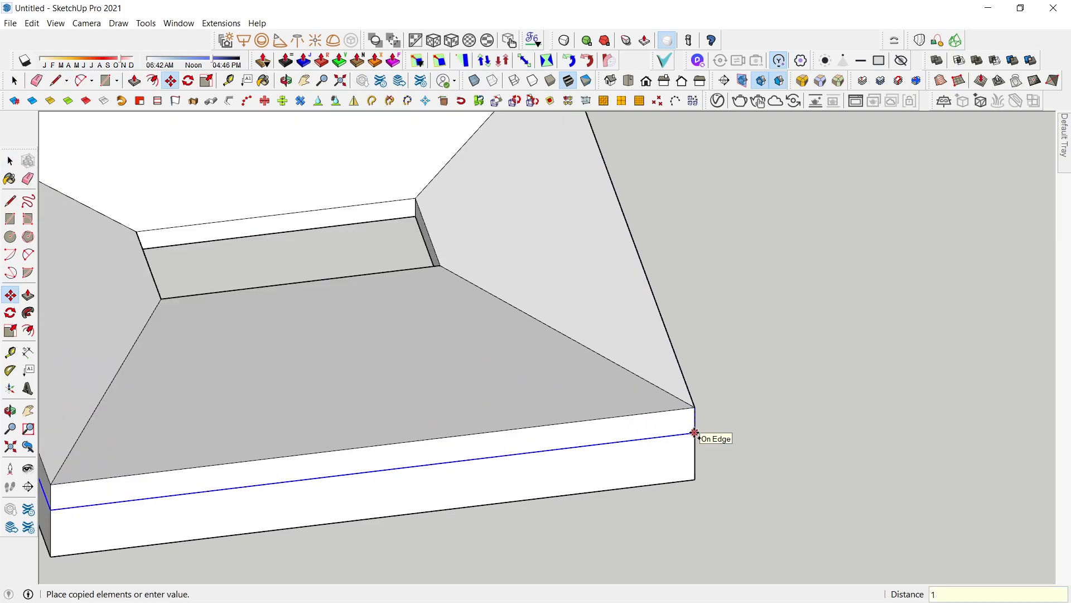
{"action": "left_click", "coordinate": [694, 433]}
Try to pull the lower band of the block's side faces outward by 10 mm
{"action": "key", "text": "p"}
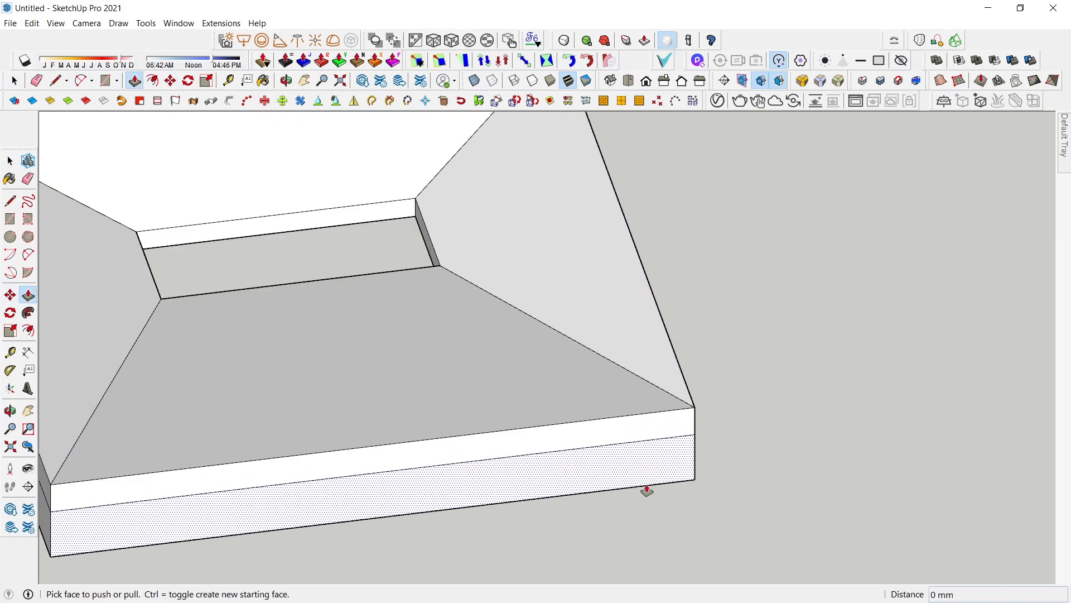
{"action": "left_click", "coordinate": [646, 492]}
{"action": "type", "text": "10"}
{"action": "key", "text": "Return"}
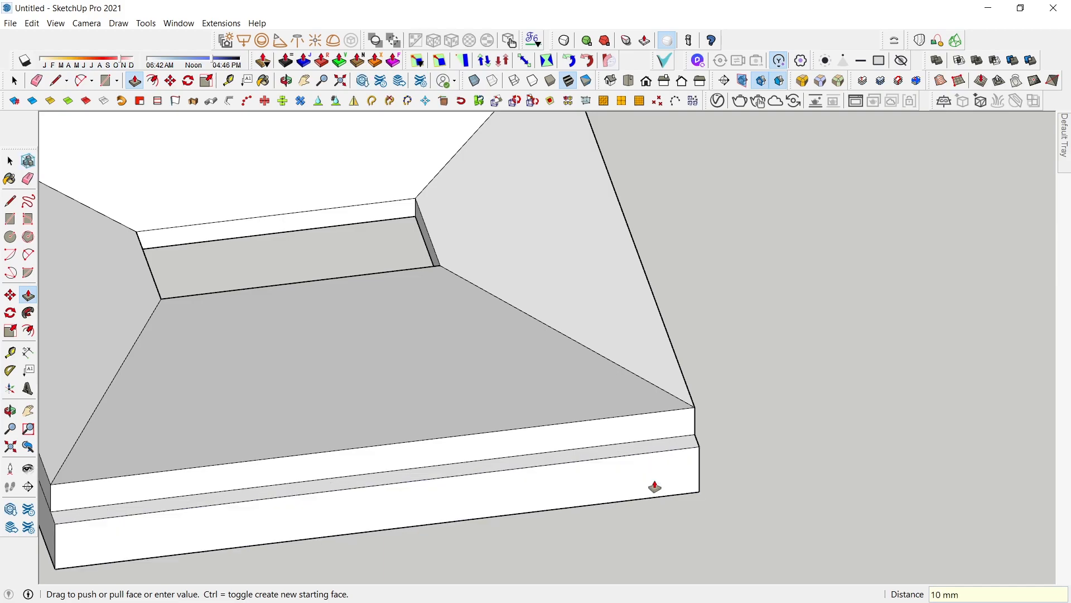
{"action": "scroll", "coordinate": [821, 363], "scroll_direction": "down", "scroll_amount": 2}
{"action": "middle_click_drag", "start_coordinate": [823, 365], "coordinate": [460, 438]}
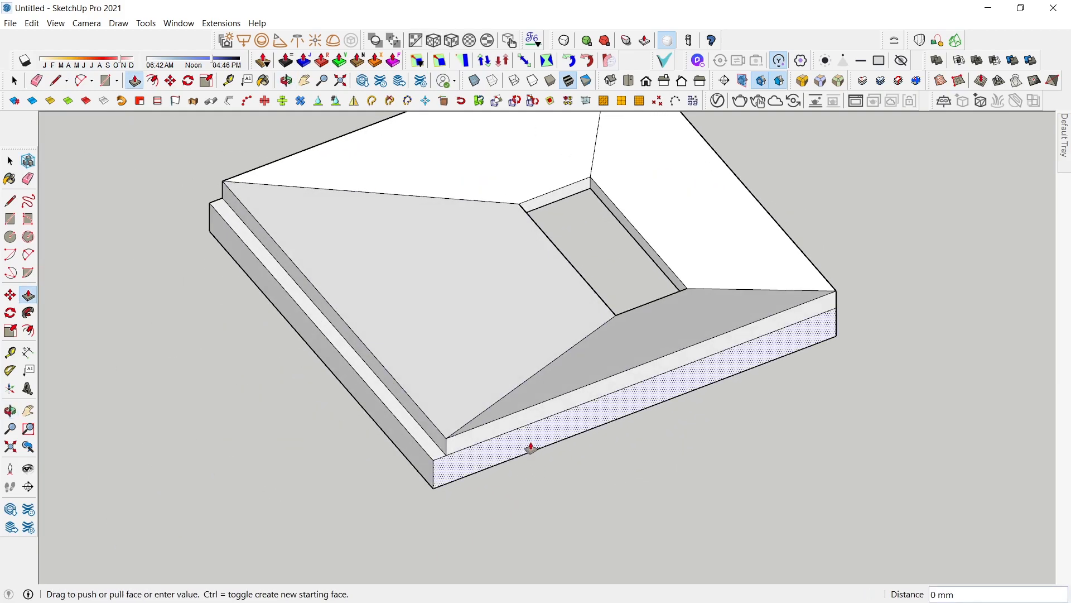
{"action": "mouse_move", "coordinate": [620, 476]}
{"action": "middle_mouse_down"}
{"action": "mouse_move", "coordinate": [258, 378]}
{"action": "mouse_move", "coordinate": [628, 494]}
{"action": "middle_mouse_up"}
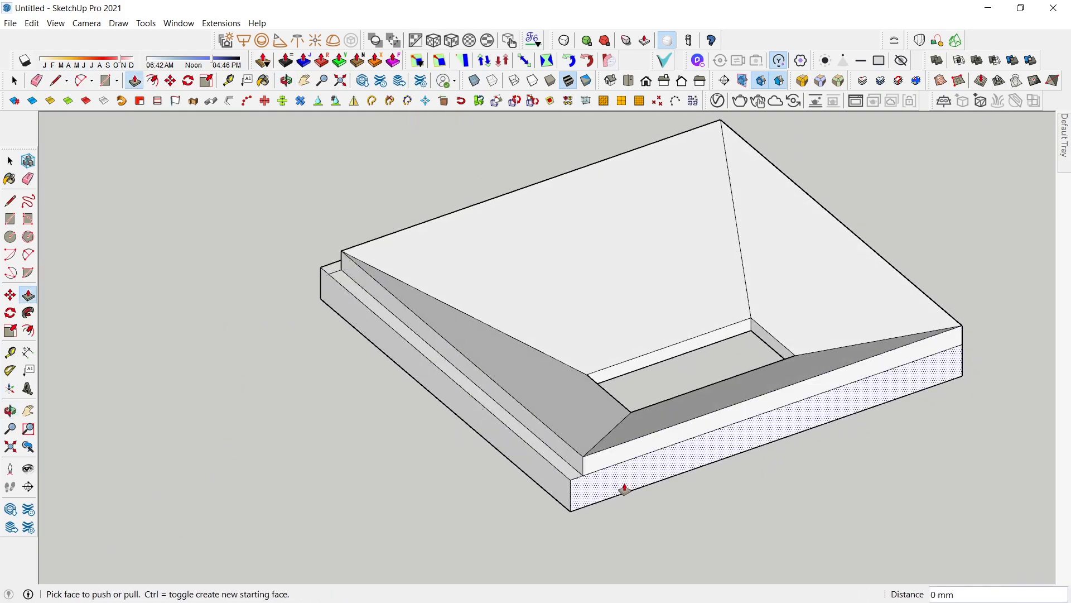
{"action": "middle_click_drag", "start_coordinate": [311, 433], "coordinate": [569, 454]}
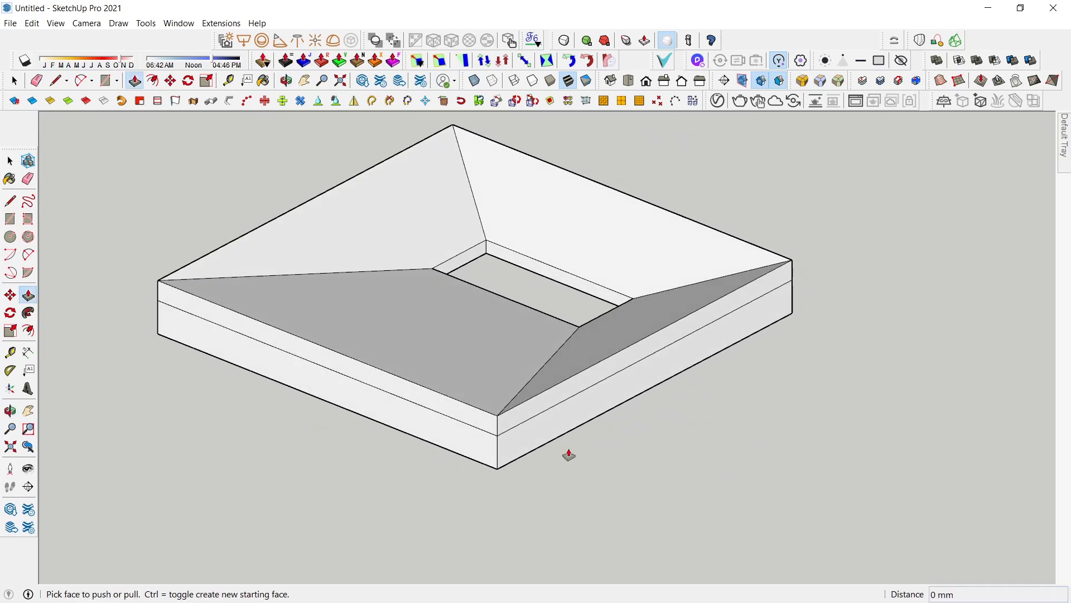
Pull the lower band of one side face outward by 4 mm to form a narrow ledge
{"action": "left_click", "coordinate": [466, 450]}
{"action": "left_click", "coordinate": [438, 435]}
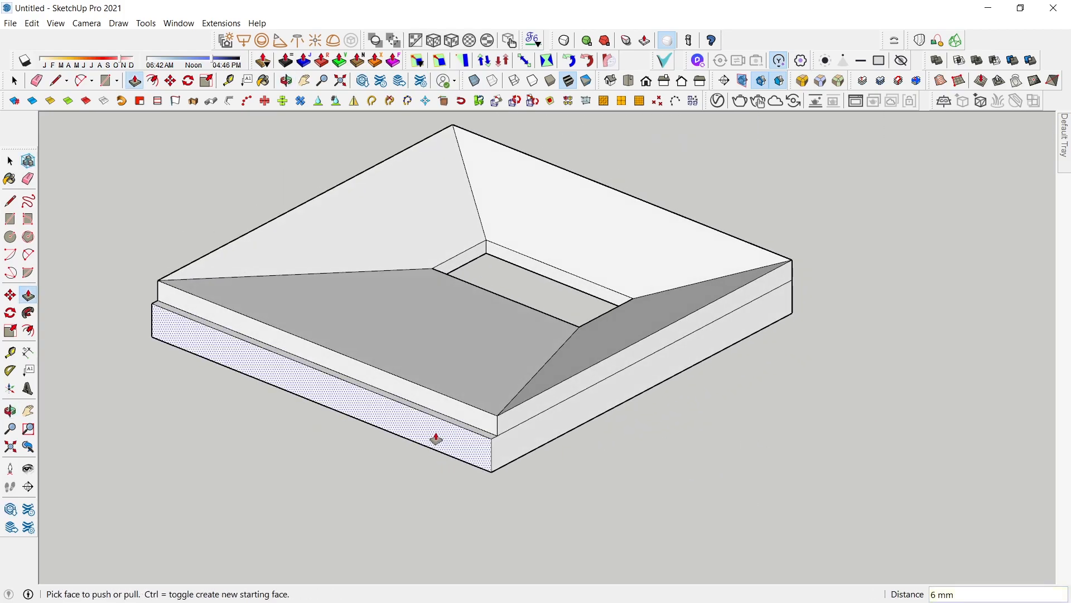
{"action": "scroll", "coordinate": [402, 396], "scroll_direction": "down", "scroll_amount": 5}
{"action": "scroll", "coordinate": [424, 413], "scroll_direction": "up", "scroll_amount": 5}
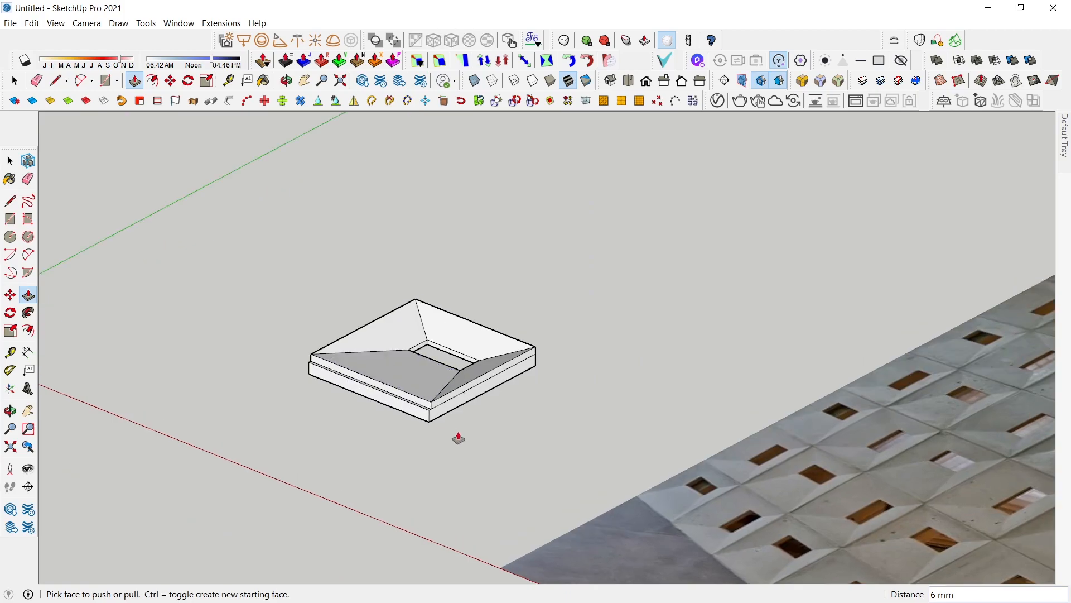
{"action": "type", "text": "4"}
{"action": "key", "text": "Return"}
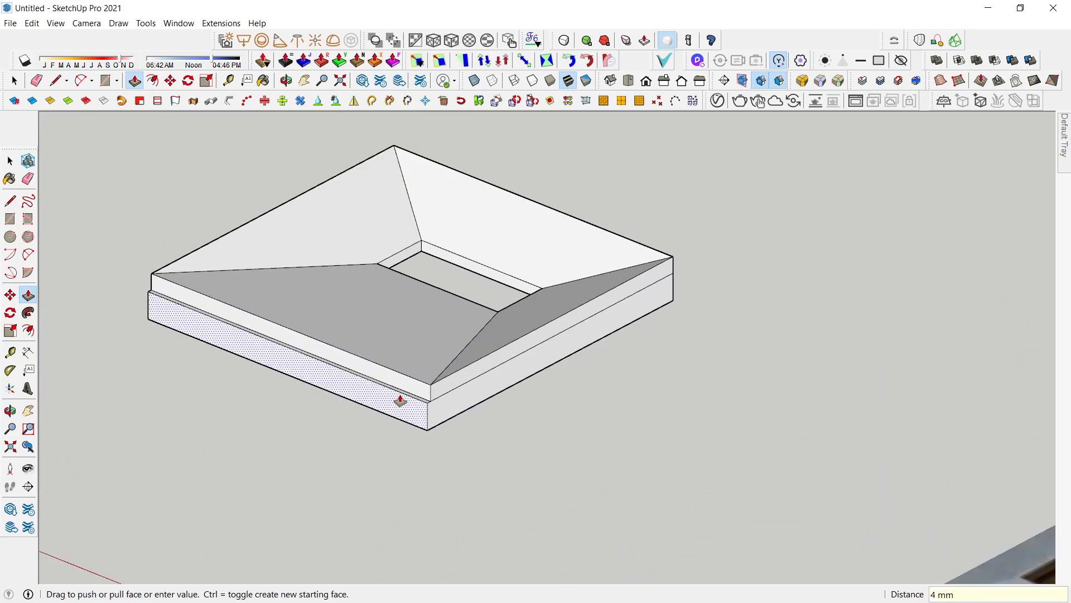
Pull the lower bands of the other side faces outward by the same 4 mm
{"action": "double_click", "coordinate": [445, 413]}
{"action": "middle_click_drag", "start_coordinate": [803, 384], "coordinate": [677, 366]}
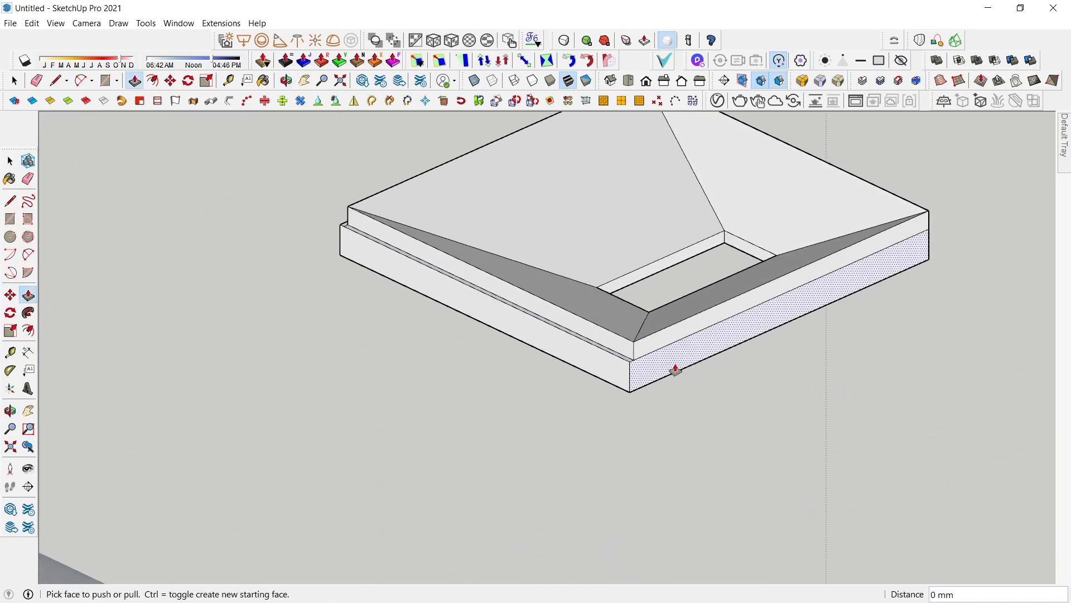
{"action": "middle_click_drag", "start_coordinate": [839, 390], "coordinate": [385, 431]}
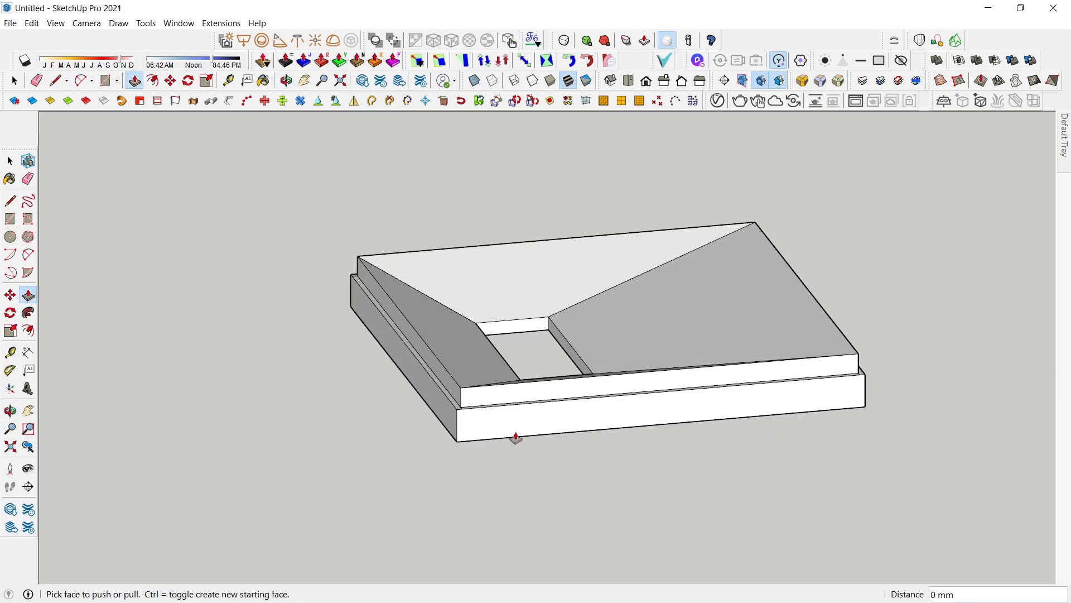
Erase the short seam edges on the ledge at the first two corners of the block
{"action": "middle_click_drag", "start_coordinate": [514, 437], "coordinate": [530, 579]}
{"action": "scroll", "coordinate": [524, 529], "scroll_direction": "up", "scroll_amount": 5}
{"action": "scroll", "coordinate": [520, 527], "scroll_direction": "up", "scroll_amount": 5}
{"action": "key", "text": "e"}
{"action": "left_click", "coordinate": [471, 511]}
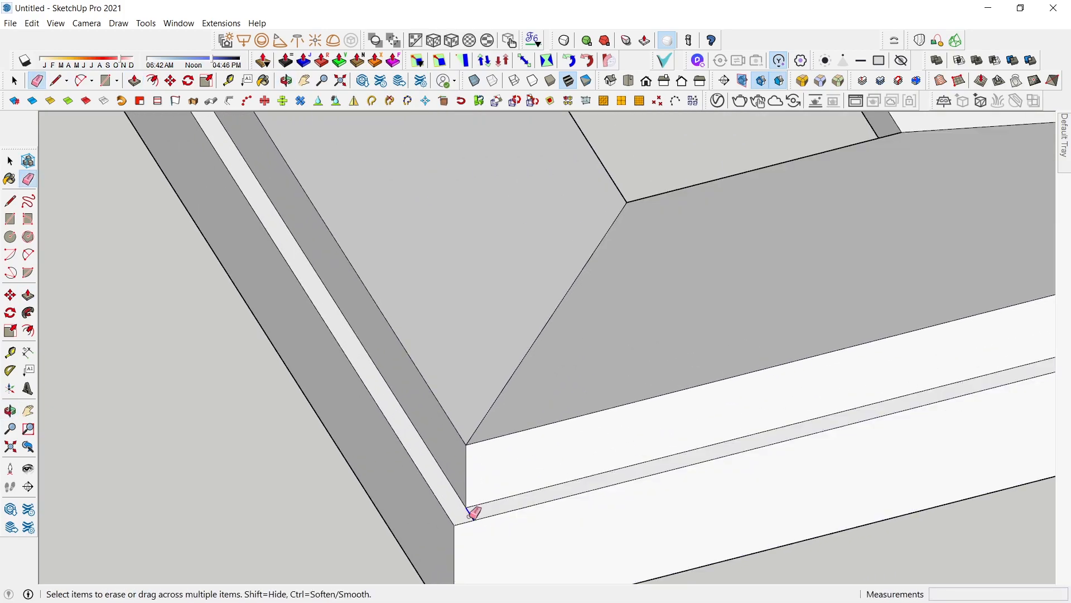
{"action": "scroll", "coordinate": [413, 517], "scroll_direction": "down", "scroll_amount": 6}
{"action": "scroll", "coordinate": [899, 385], "scroll_direction": "up", "scroll_amount": 3}
{"action": "scroll", "coordinate": [898, 381], "scroll_direction": "up", "scroll_amount": 3}
{"action": "left_click", "coordinate": [867, 386]}
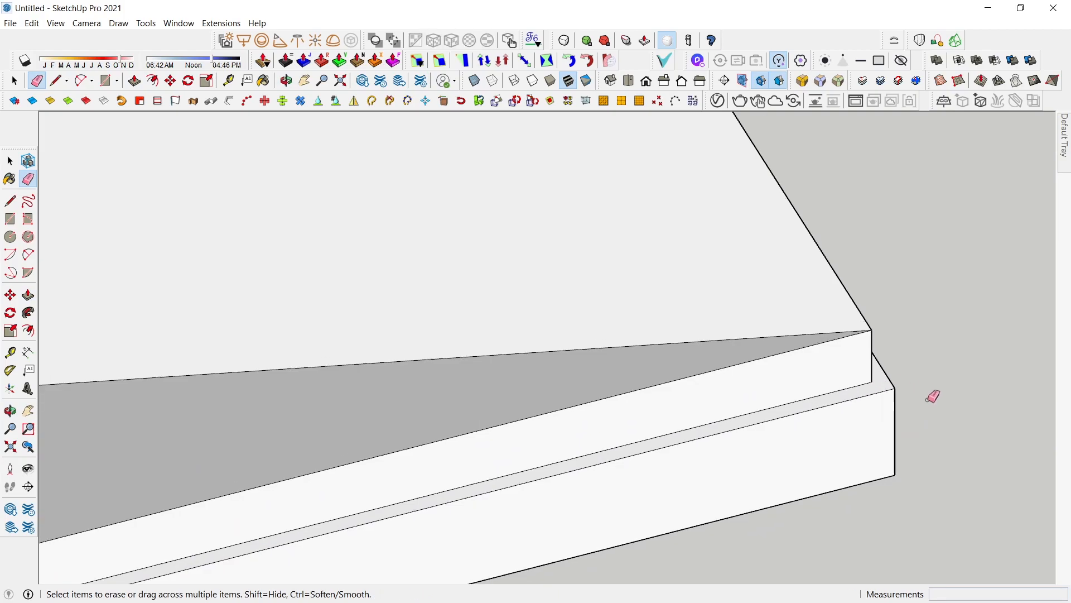
Erase the short seam edges on the ledge at the block's remaining two corners
{"action": "scroll", "coordinate": [926, 420], "scroll_direction": "down", "scroll_amount": 5}
{"action": "scroll", "coordinate": [169, 136], "scroll_direction": "up", "scroll_amount": 4}
{"action": "left_click", "coordinate": [144, 298]}
{"action": "scroll", "coordinate": [486, 346], "scroll_direction": "down", "scroll_amount": 5}
{"action": "middle_click_drag", "start_coordinate": [94, 220], "coordinate": [854, 367]}
{"action": "scroll", "coordinate": [190, 417], "scroll_direction": "up", "scroll_amount": 4}
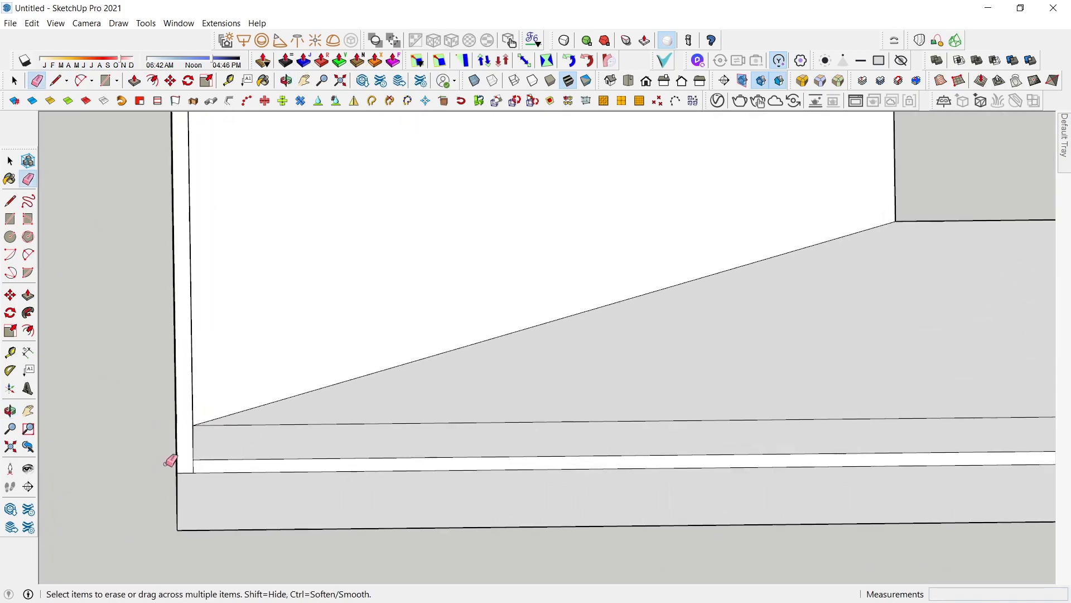
{"action": "left_click", "coordinate": [196, 466]}
{"action": "scroll", "coordinate": [296, 454], "scroll_direction": "down", "scroll_amount": 5}
{"action": "middle_click_drag", "start_coordinate": [296, 454], "coordinate": [631, 431]}
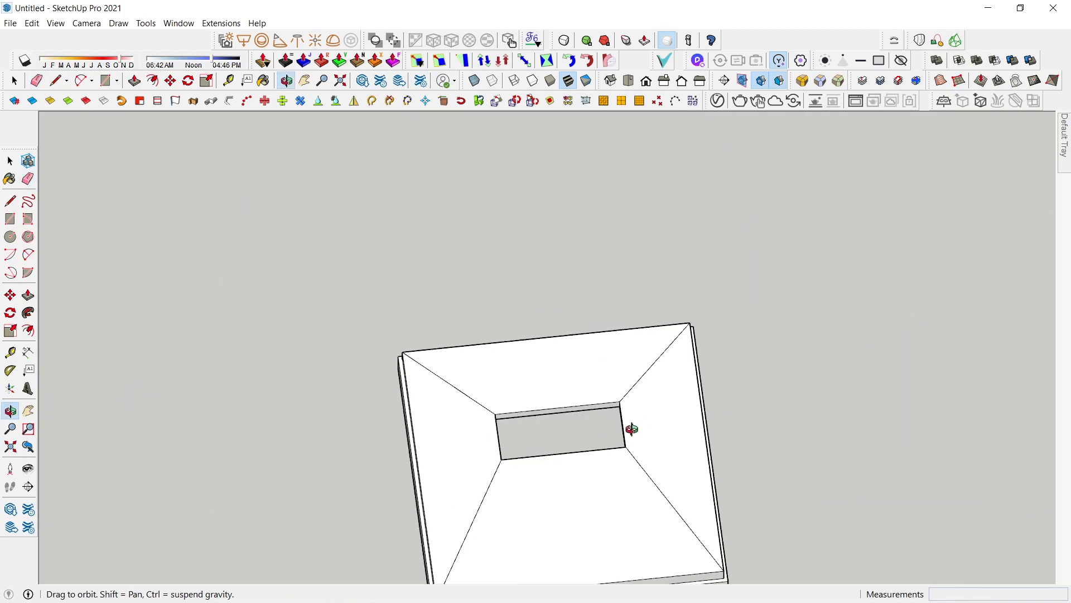
Select all of the block's connected geometry and make it a component
{"action": "key", "text": "e"}
{"action": "scroll", "coordinate": [411, 356], "scroll_direction": "down", "scroll_amount": 5}
{"action": "scroll", "coordinate": [459, 426], "scroll_direction": "up", "scroll_amount": 2}
{"action": "scroll", "coordinate": [598, 385], "scroll_direction": "up", "scroll_amount": 2}
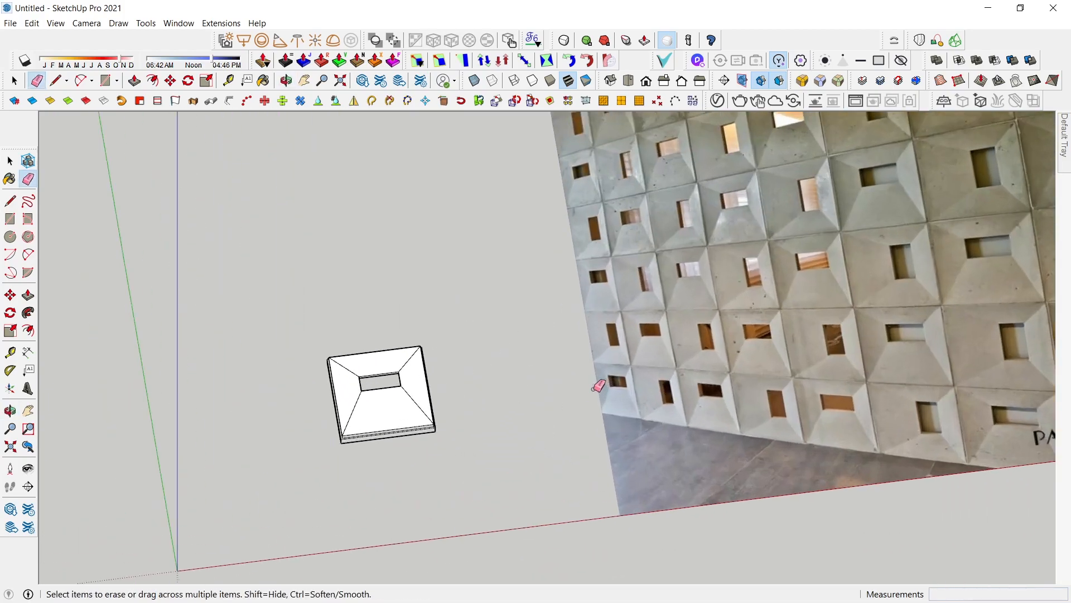
{"action": "scroll", "coordinate": [598, 385], "scroll_direction": "up", "scroll_amount": 1}
{"action": "key", "text": "space"}
{"action": "triple_click", "coordinate": [390, 423]}
{"action": "right_click", "coordinate": [390, 424]}
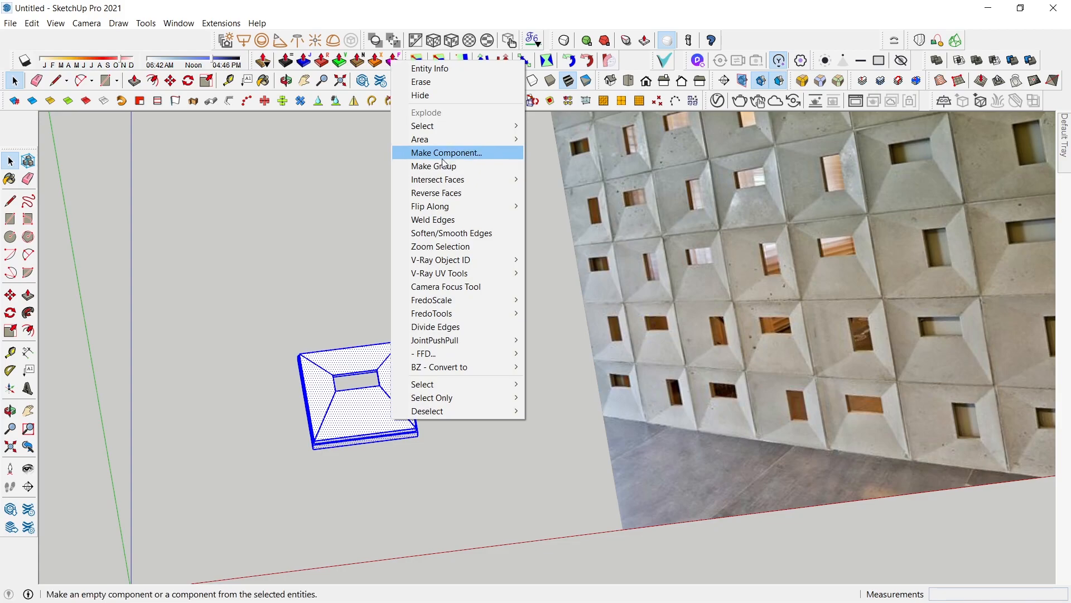
{"action": "left_click", "coordinate": [447, 154]}
{"action": "left_click", "coordinate": [552, 450]}
Switch to the top view and move the reference image 843 mm along the red axis, away from the block
{"action": "key", "text": "2"}
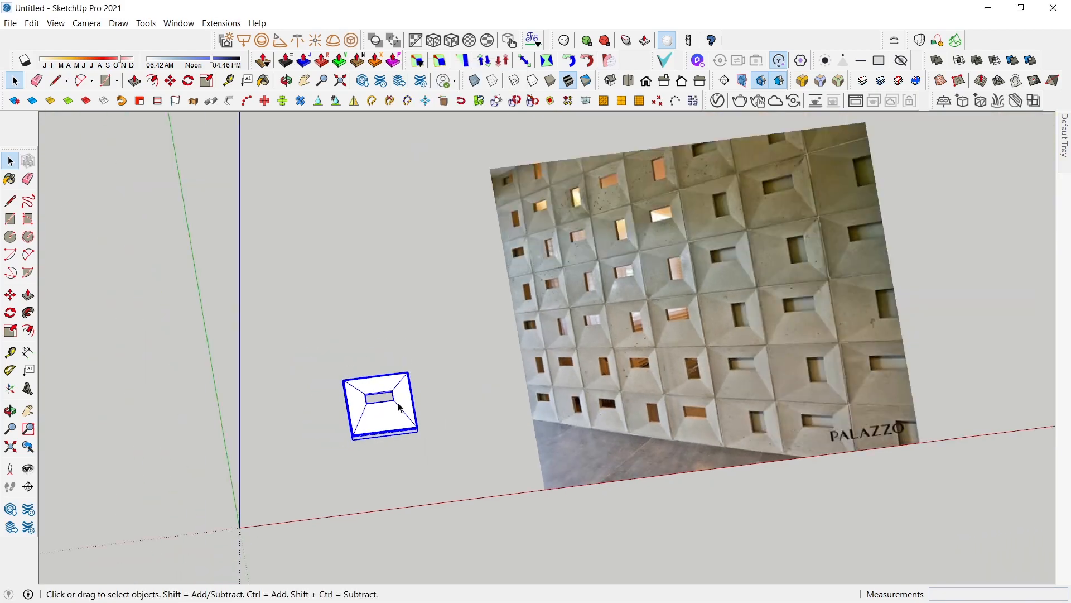
{"action": "left_click", "coordinate": [528, 394]}
{"action": "key", "text": "m"}
{"action": "left_click", "coordinate": [529, 383]}
{"action": "left_click", "coordinate": [620, 383]}
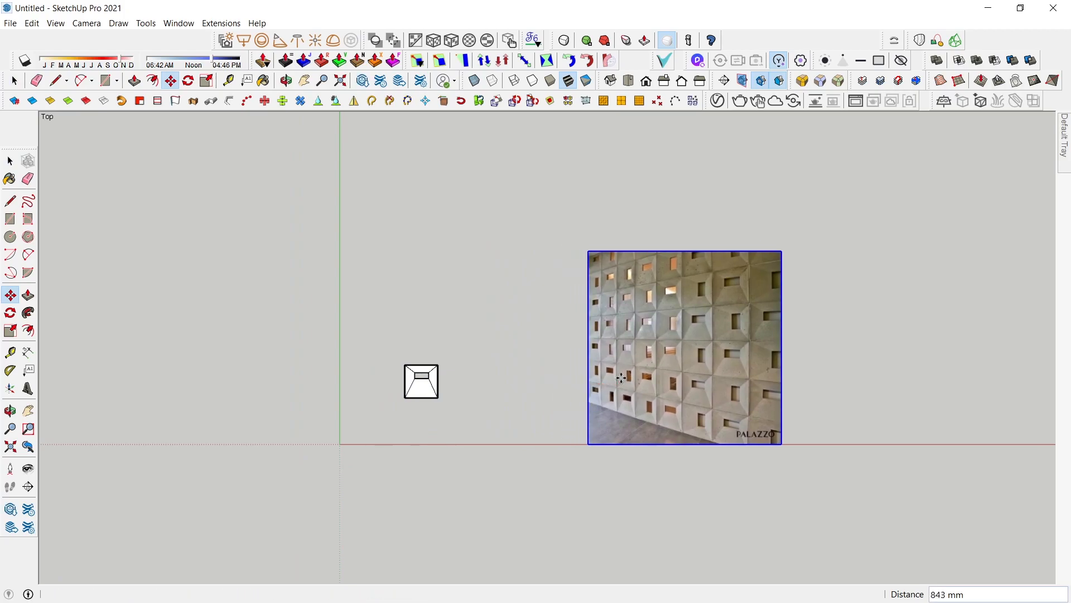
Move the block component 414 mm along the red axis toward the reference image
{"action": "scroll", "coordinate": [441, 366], "scroll_direction": "up", "scroll_amount": 5}
{"action": "middle_click_drag", "start_coordinate": [458, 365], "coordinate": [223, 349], "text": "shift"}
{"action": "key", "text": "space"}
{"action": "left_click", "coordinate": [175, 402]}
{"action": "key", "text": "m"}
{"action": "left_click", "coordinate": [173, 401]}
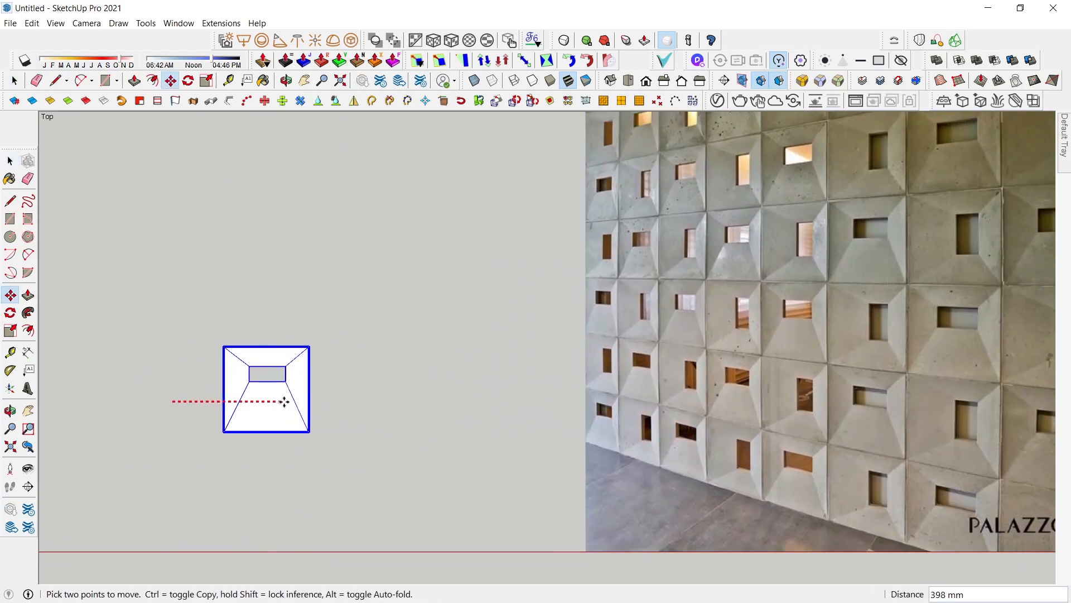
{"action": "left_click", "coordinate": [289, 400]}
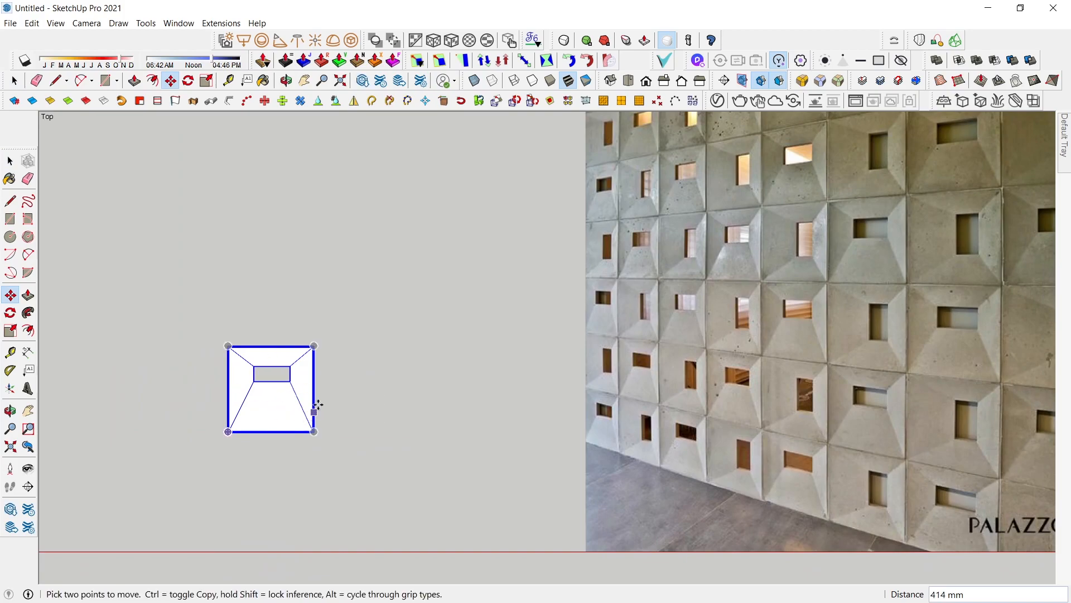
Copy the block about 424 mm along the green axis, above the original in plan, and rotate the copy 90° clockwise
{"action": "left_click", "coordinate": [361, 425]}
{"action": "key", "text": "ctrl"}
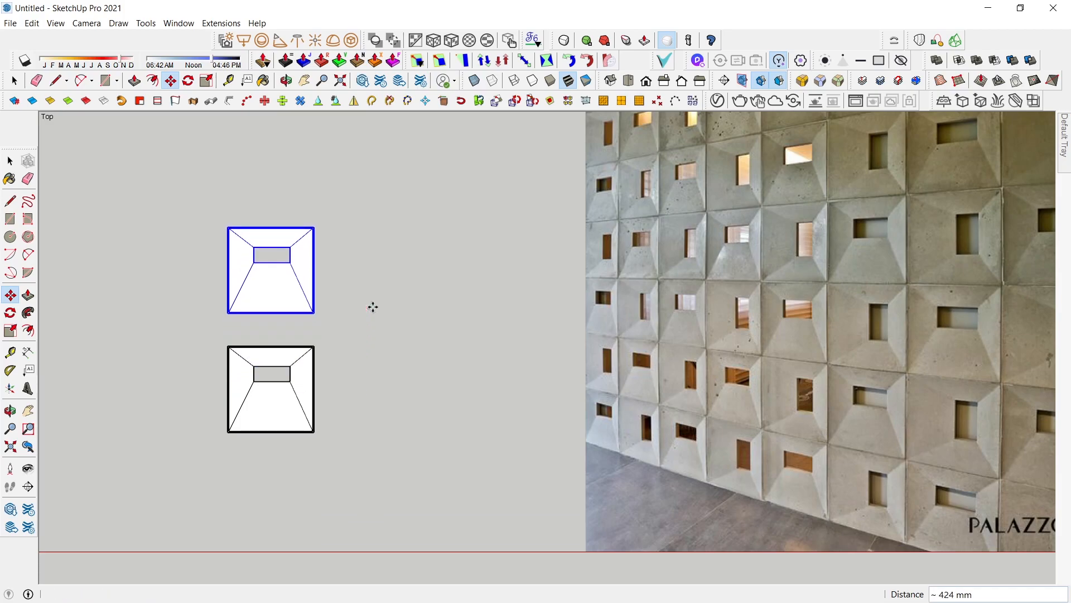
{"action": "left_click", "coordinate": [373, 307]}
{"action": "key", "text": "q"}
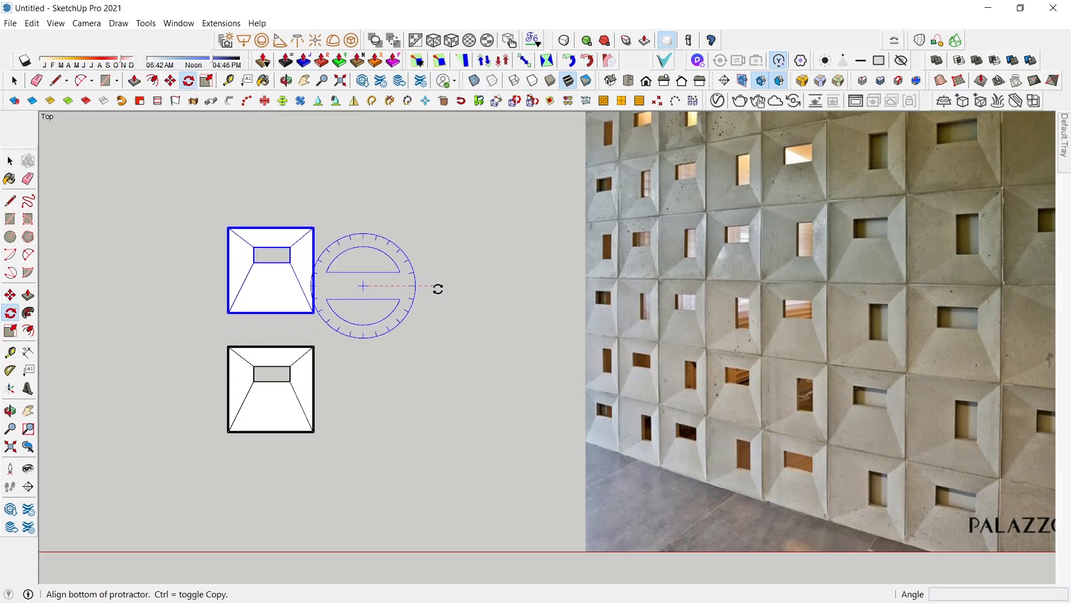
{"action": "left_click", "coordinate": [438, 289]}
{"action": "left_click", "coordinate": [361, 382]}
Move the rotated copy down along the green axis until its lower edge lines up with the original block's upper edge
{"action": "scroll", "coordinate": [335, 239], "scroll_direction": "up", "scroll_amount": 6}
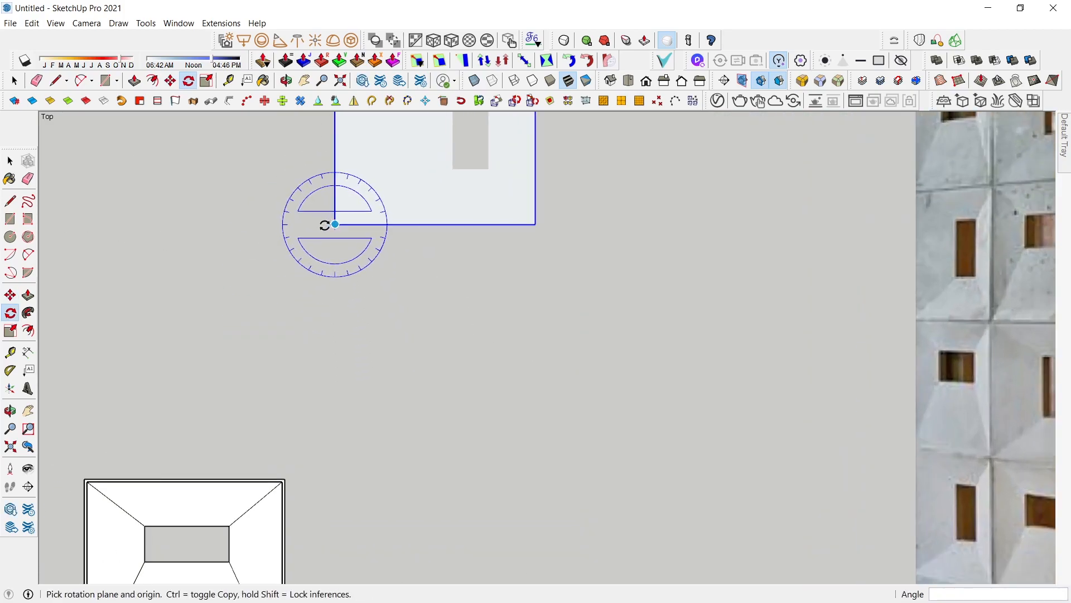
{"action": "key", "text": "m"}
{"action": "left_click", "coordinate": [349, 213]}
{"action": "scroll", "coordinate": [357, 329], "scroll_direction": "down", "scroll_amount": 5}
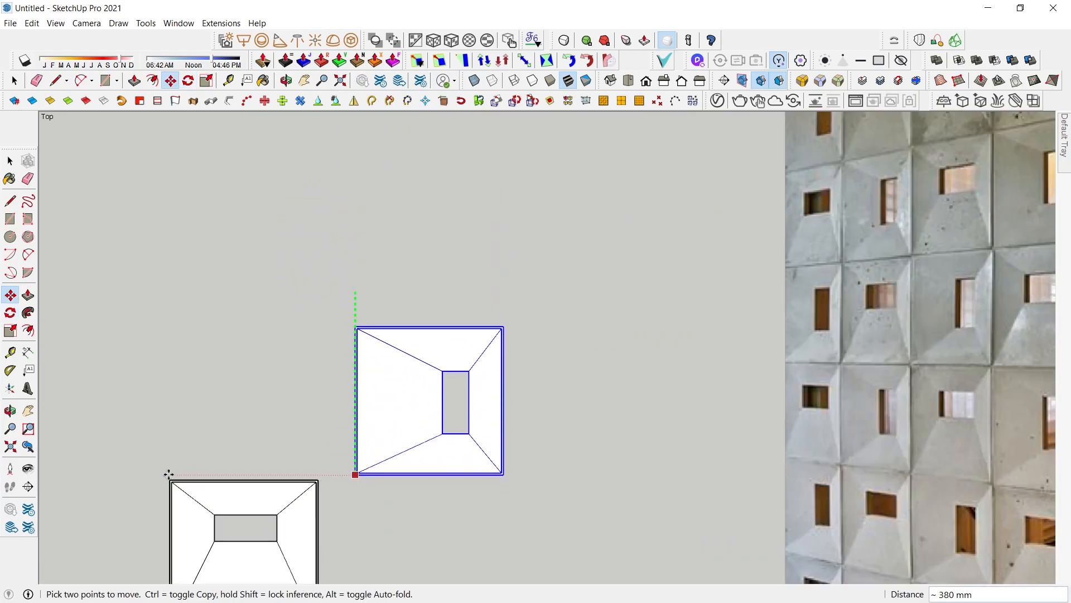
{"action": "left_click", "coordinate": [168, 479]}
{"action": "scroll", "coordinate": [314, 475], "scroll_direction": "up", "scroll_amount": 1}
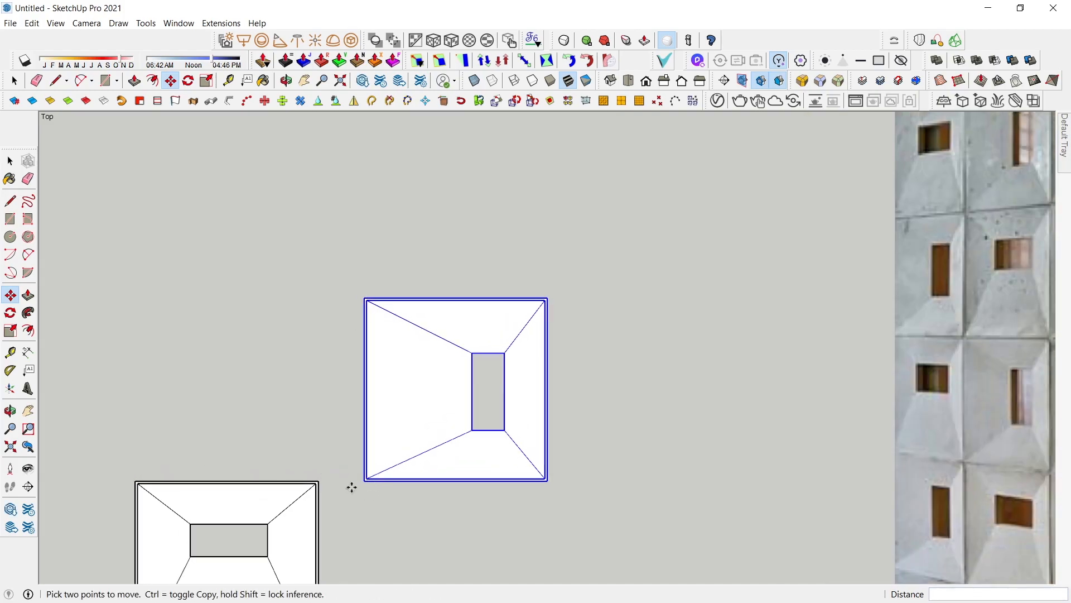
Move the rotated block about 385 mm along the red axis so it sits directly above the original block
{"action": "left_click", "coordinate": [361, 484]}
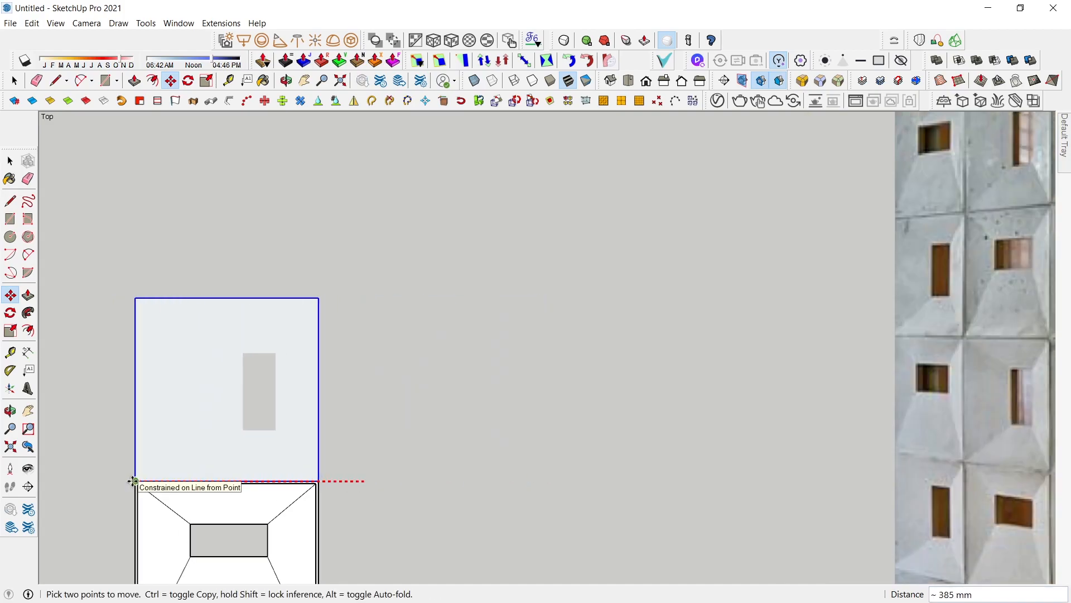
{"action": "left_click", "coordinate": [130, 481]}
{"action": "scroll", "coordinate": [223, 415], "scroll_direction": "down", "scroll_amount": 3}
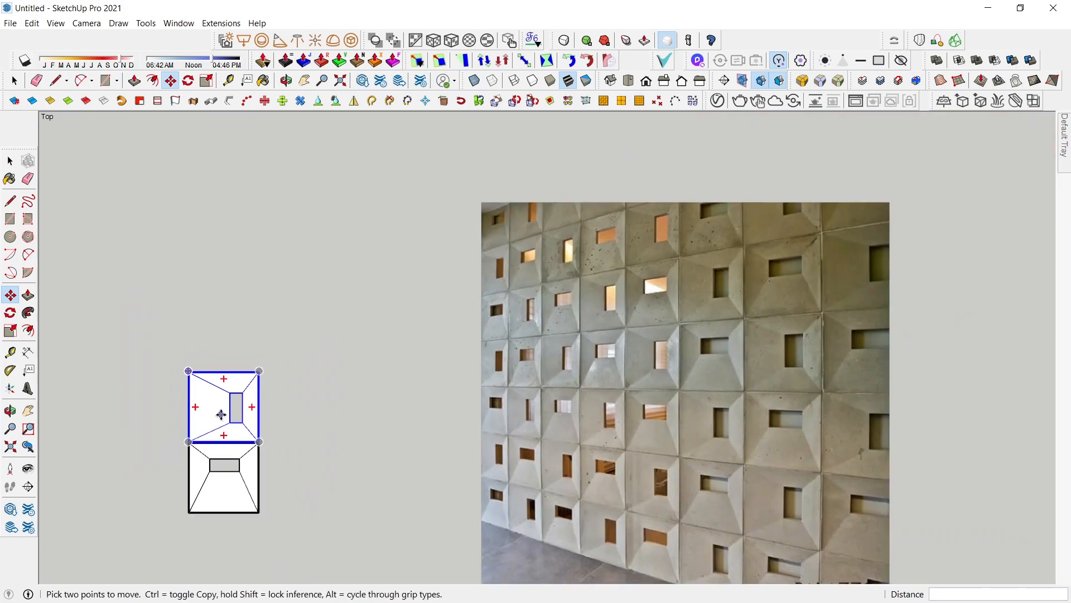
Copy the original unrotated block up along the green axis so it sits flush on top of the rotated block
{"action": "key", "text": "space"}
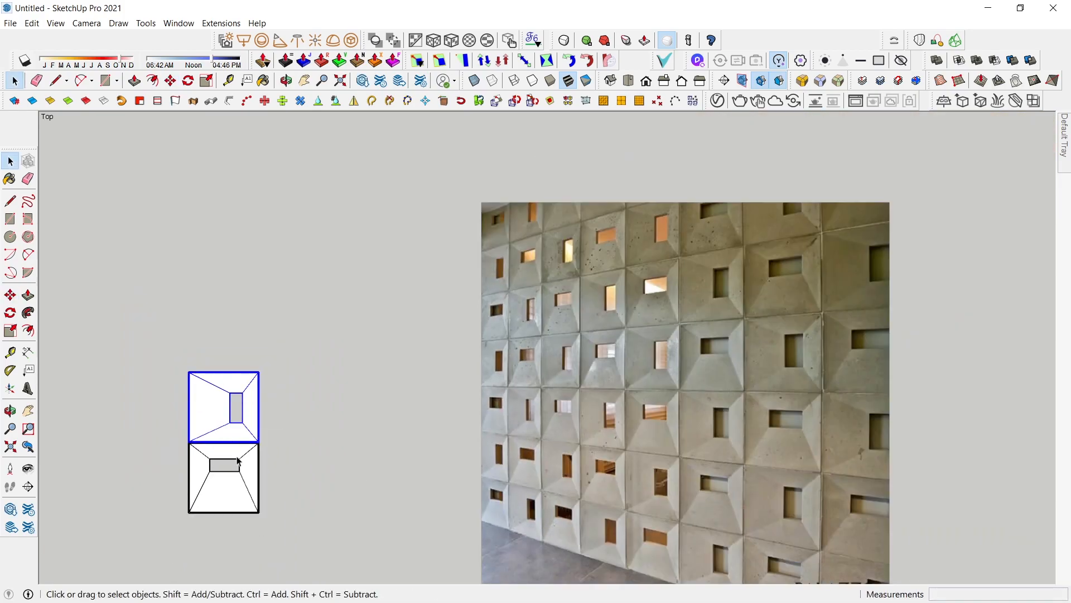
{"action": "scroll", "coordinate": [250, 514], "scroll_direction": "up", "scroll_amount": 5}
{"action": "key", "text": "m"}
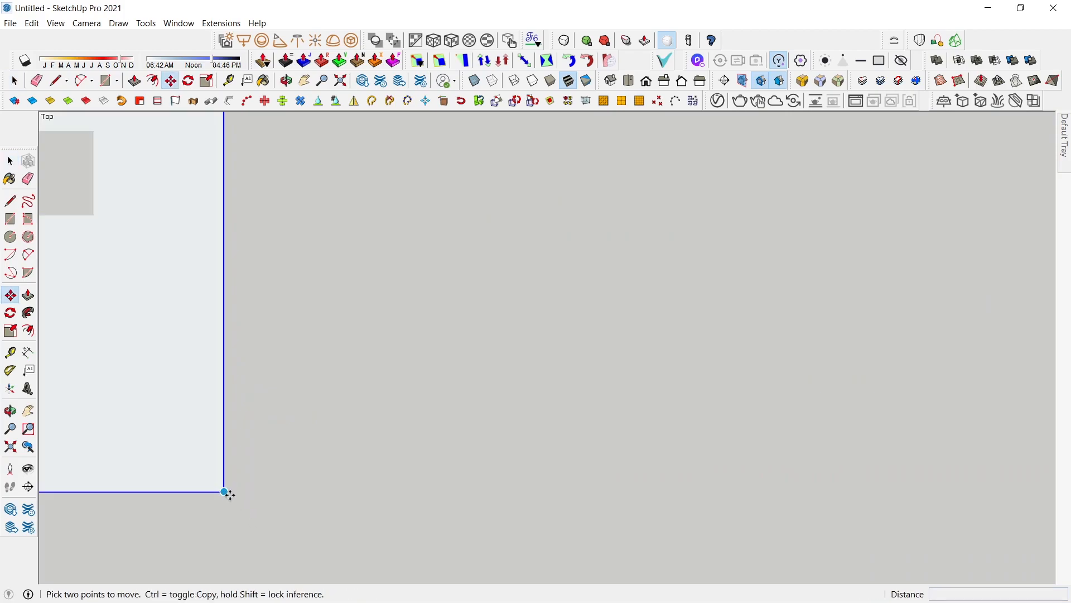
{"action": "key", "text": "ctrl"}
{"action": "left_click", "coordinate": [224, 490]}
{"action": "scroll", "coordinate": [228, 379], "scroll_direction": "down", "scroll_amount": 5}
{"action": "middle_click_drag", "start_coordinate": [244, 239], "coordinate": [290, 391], "text": "shift"}
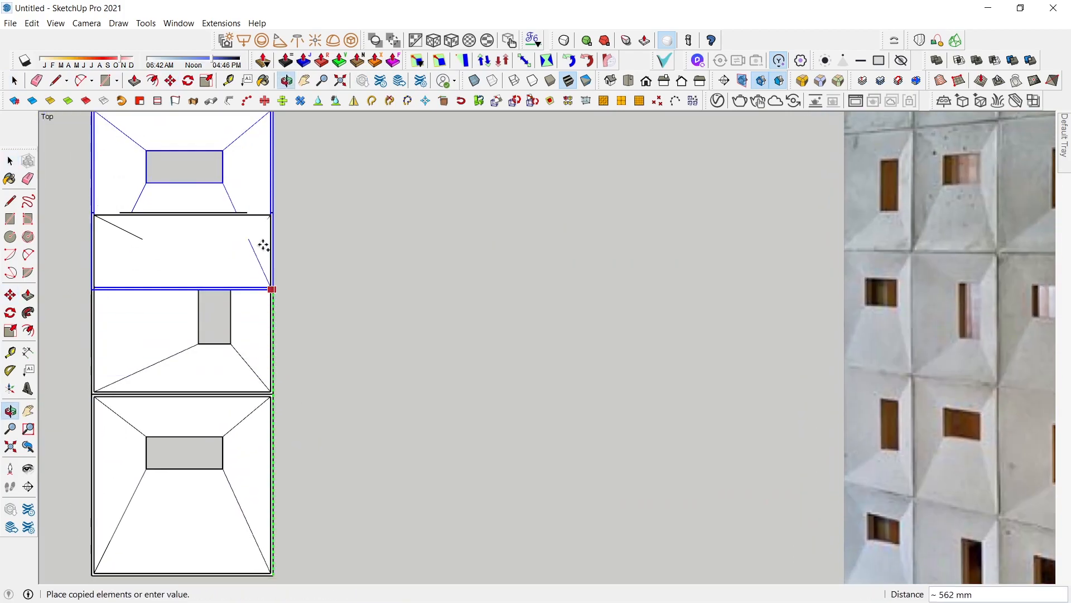
{"action": "scroll", "coordinate": [261, 235], "scroll_direction": "up", "scroll_amount": 3}
{"action": "left_click", "coordinate": [280, 198]}
{"action": "scroll", "coordinate": [316, 366], "scroll_direction": "down", "scroll_amount": 5}
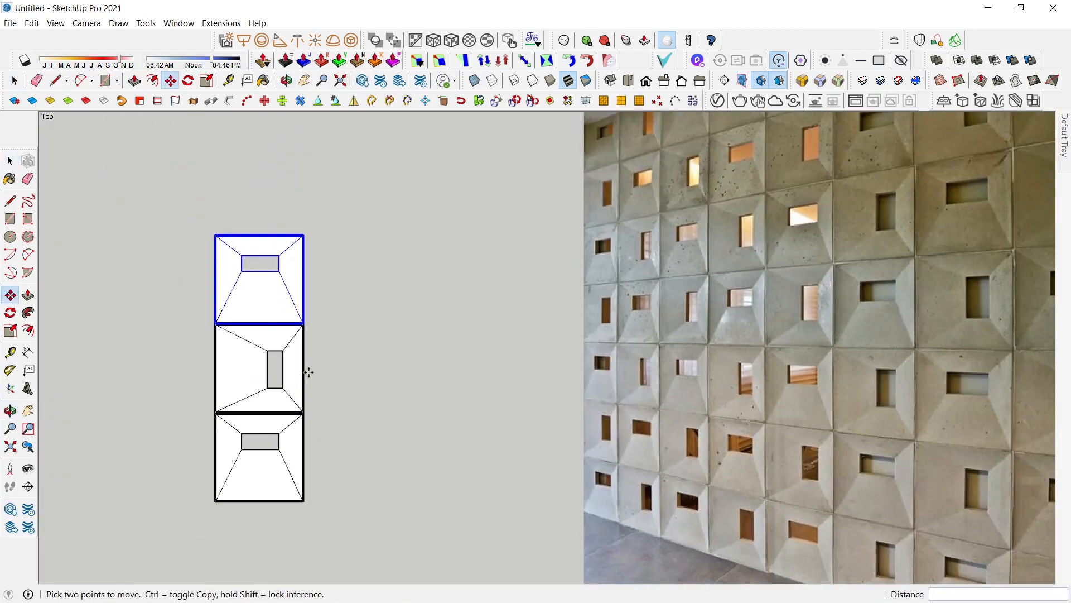
{"action": "middle_click_drag", "start_coordinate": [344, 358], "coordinate": [323, 371], "text": "shift"}
{"action": "scroll", "coordinate": [321, 362], "scroll_direction": "down", "scroll_amount": 2}
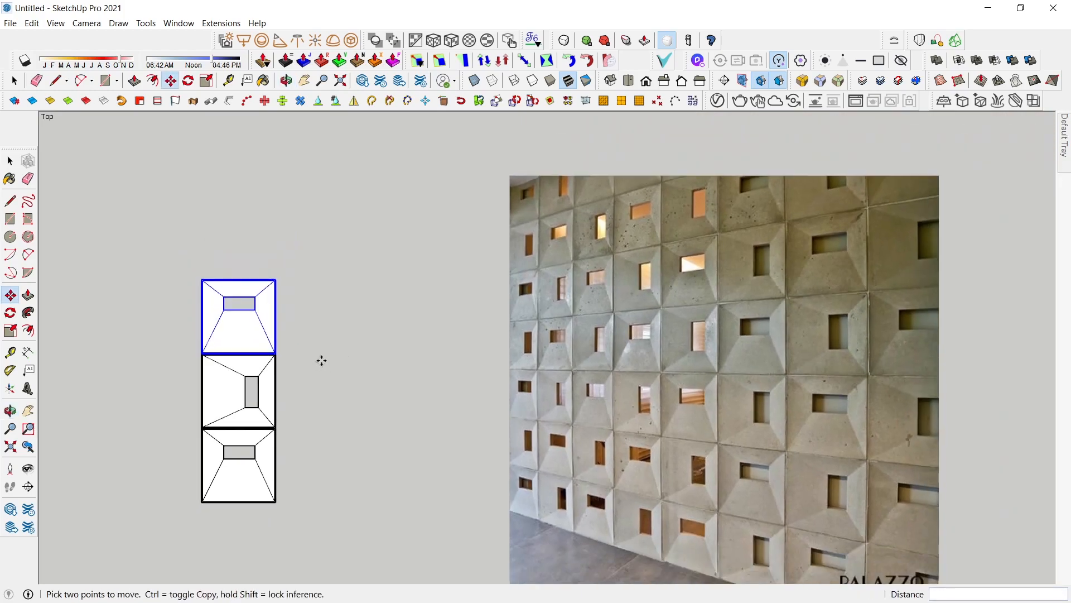
Copy the rotated block up along the green axis onto the top of the column as the fourth block
{"action": "key", "text": "space"}
{"action": "left_click", "coordinate": [251, 384]}
{"action": "scroll", "coordinate": [258, 413], "scroll_direction": "up", "scroll_amount": 10}
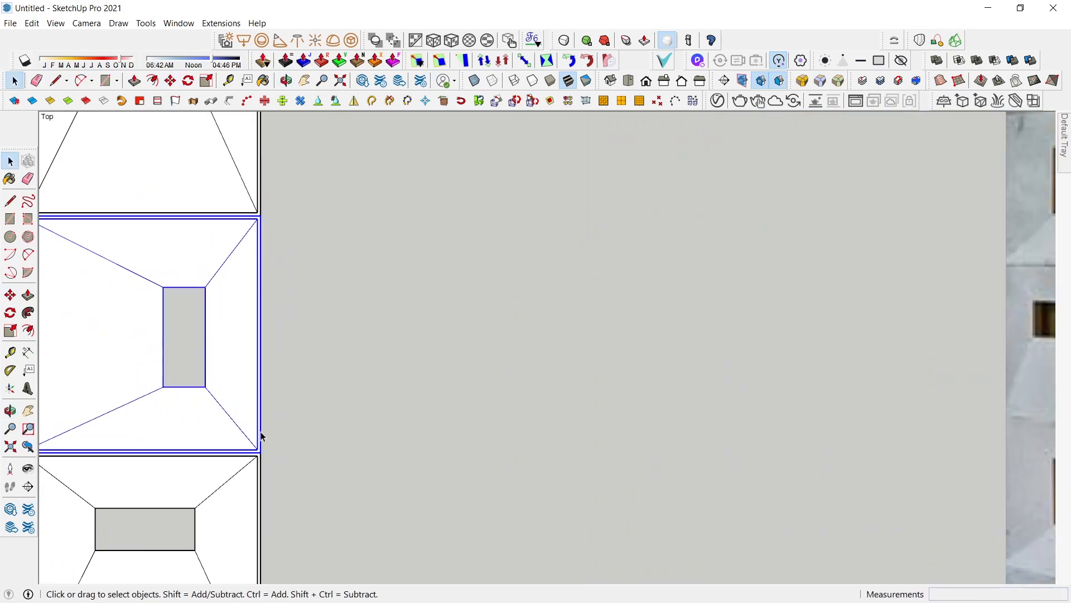
{"action": "key", "text": "m"}
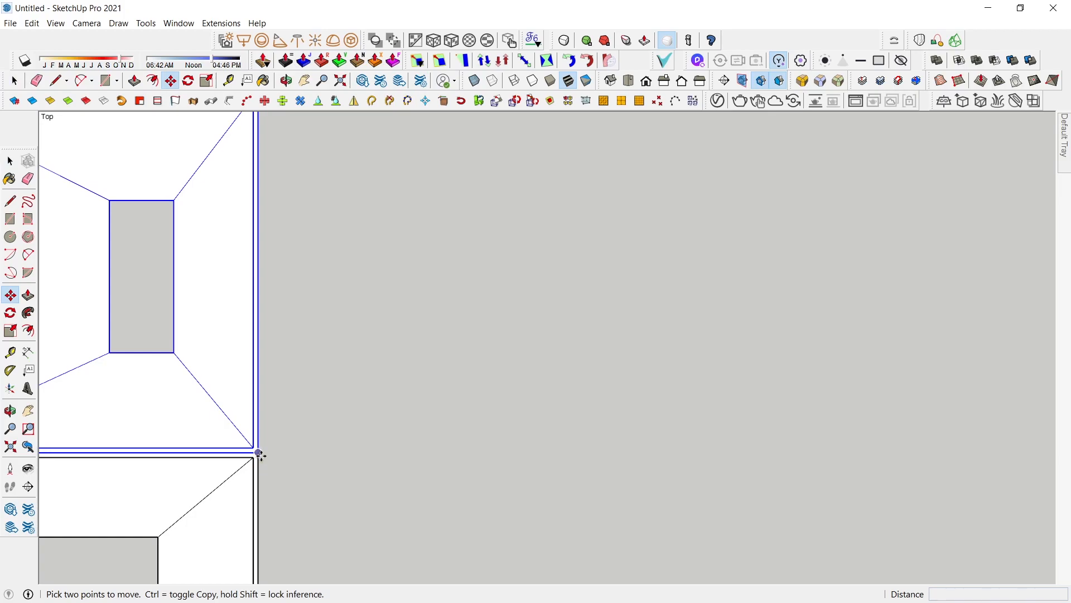
{"action": "left_click", "coordinate": [260, 455]}
{"action": "key", "text": "ctrl"}
{"action": "scroll", "coordinate": [256, 394], "scroll_direction": "down", "scroll_amount": 6}
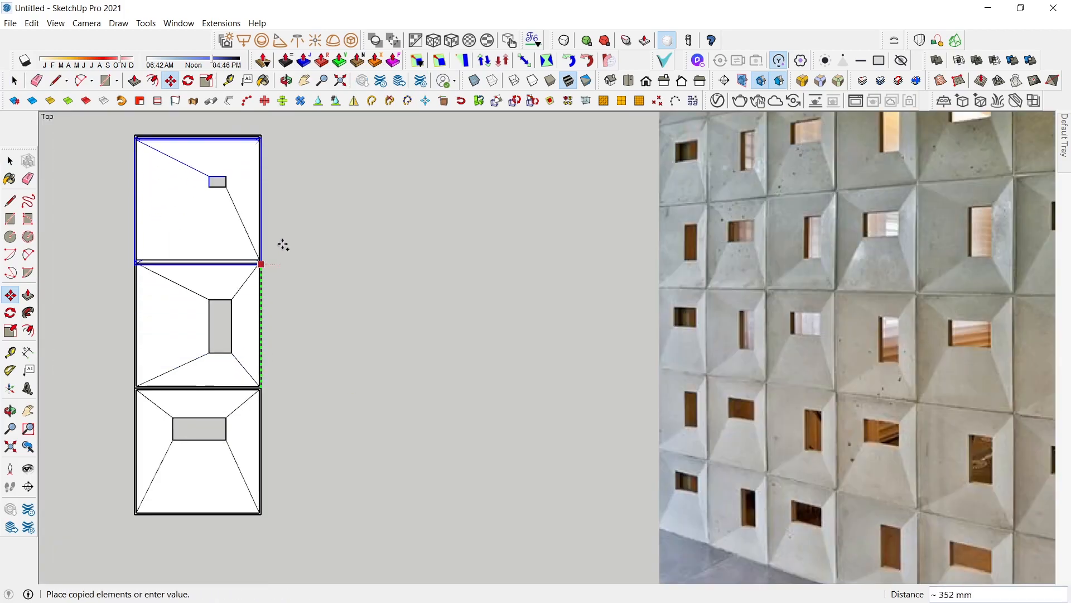
{"action": "scroll", "coordinate": [287, 291], "scroll_direction": "up", "scroll_amount": 1}
{"action": "scroll", "coordinate": [287, 300], "scroll_direction": "up", "scroll_amount": 5}
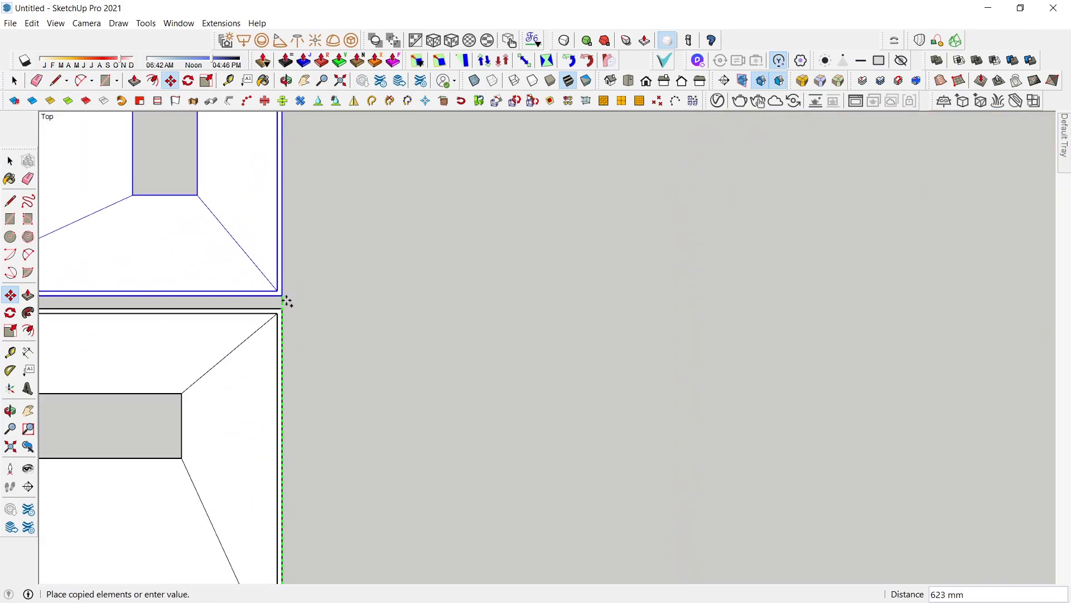
{"action": "left_click", "coordinate": [286, 306]}
{"action": "scroll", "coordinate": [290, 305], "scroll_direction": "down", "scroll_amount": 6}
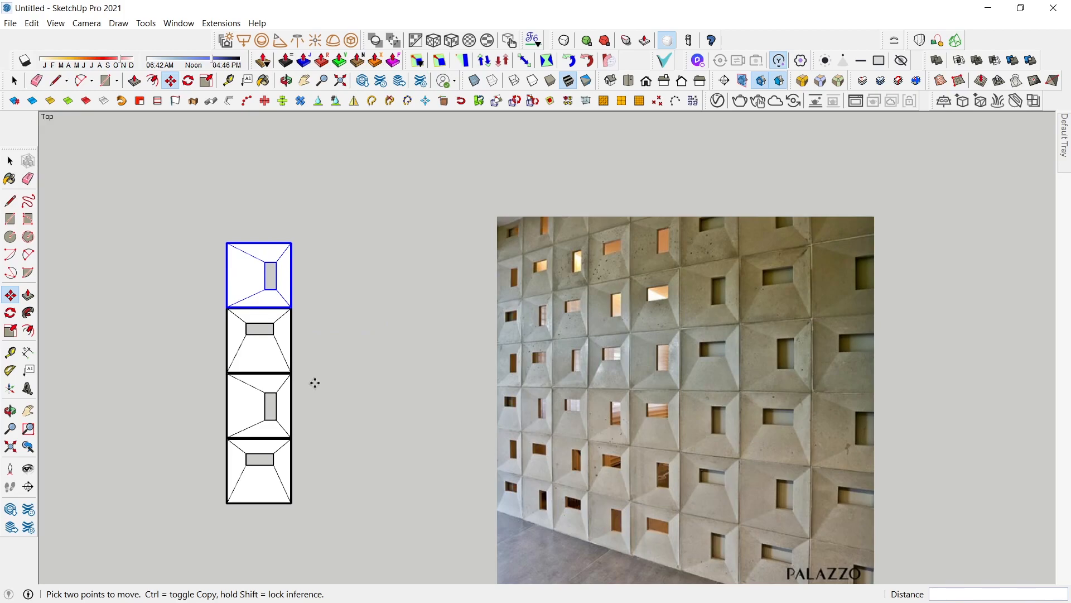
Copy the upper horizontal-opening block up along the green axis to form the fifth block of the column
{"action": "key", "text": "space"}
{"action": "scroll", "coordinate": [307, 359], "scroll_direction": "up", "scroll_amount": 6}
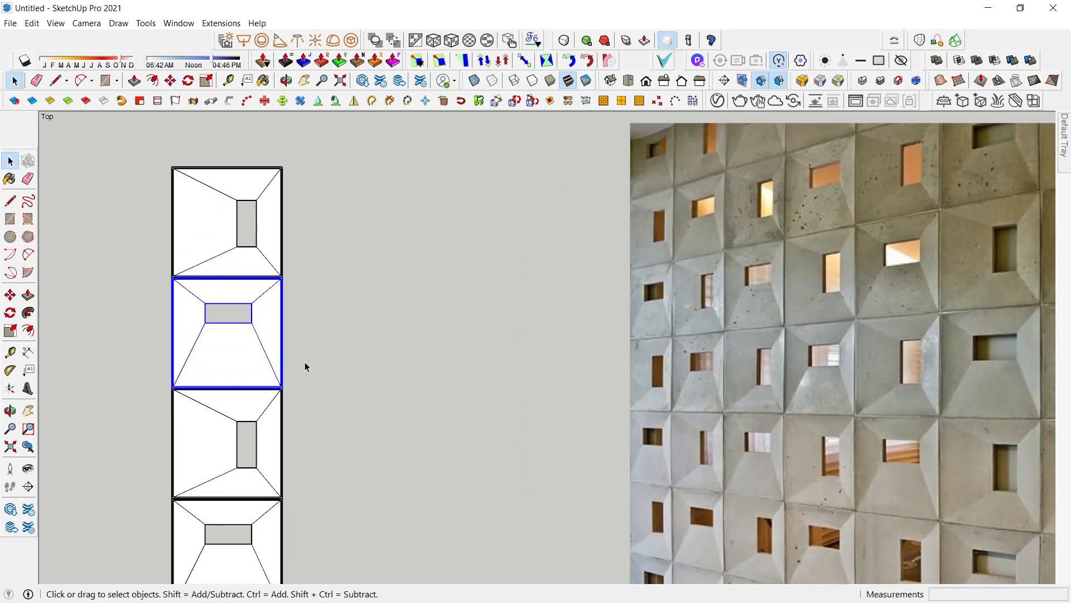
{"action": "key", "text": "m"}
{"action": "key", "text": "ctrl"}
{"action": "scroll", "coordinate": [267, 384], "scroll_direction": "up", "scroll_amount": 3}
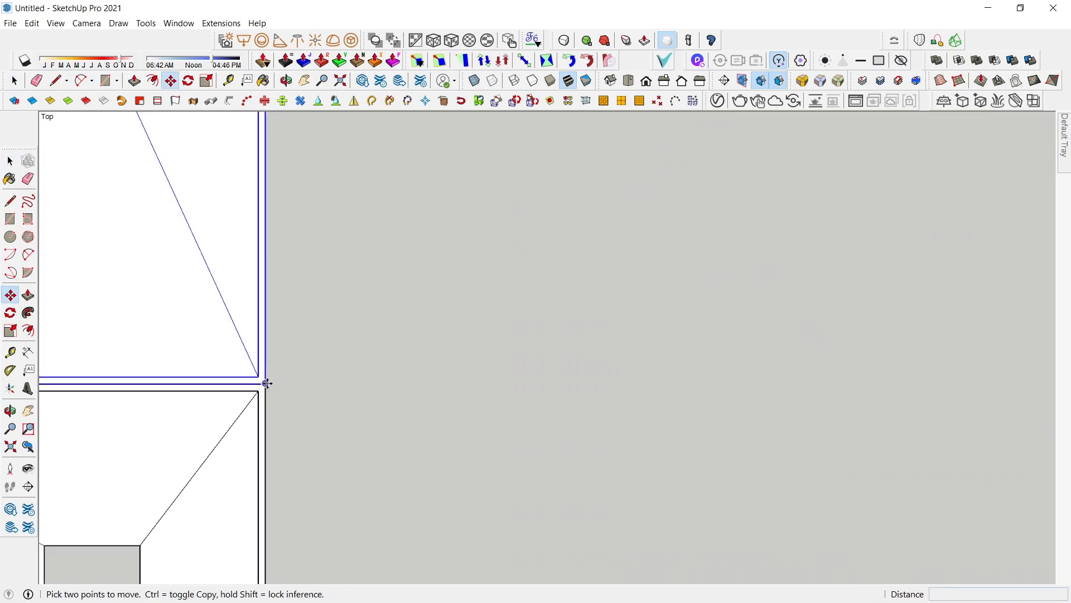
{"action": "left_click", "coordinate": [266, 384]}
{"action": "scroll", "coordinate": [270, 309], "scroll_direction": "down", "scroll_amount": 6}
{"action": "scroll", "coordinate": [304, 223], "scroll_direction": "up", "scroll_amount": 6}
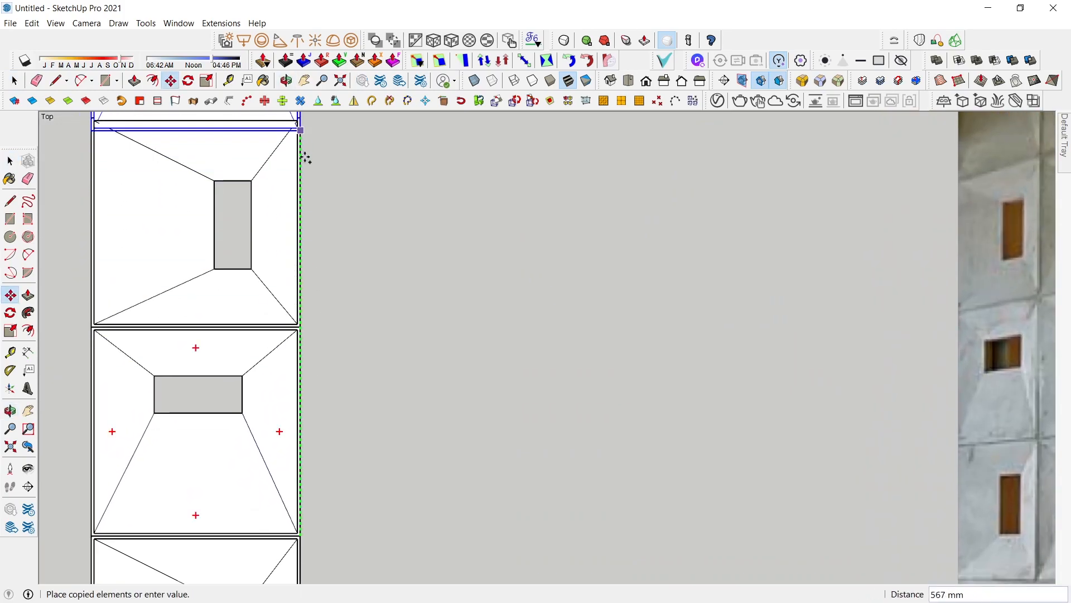
{"action": "left_click", "coordinate": [310, 206]}
{"action": "scroll", "coordinate": [312, 268], "scroll_direction": "down", "scroll_amount": 5}
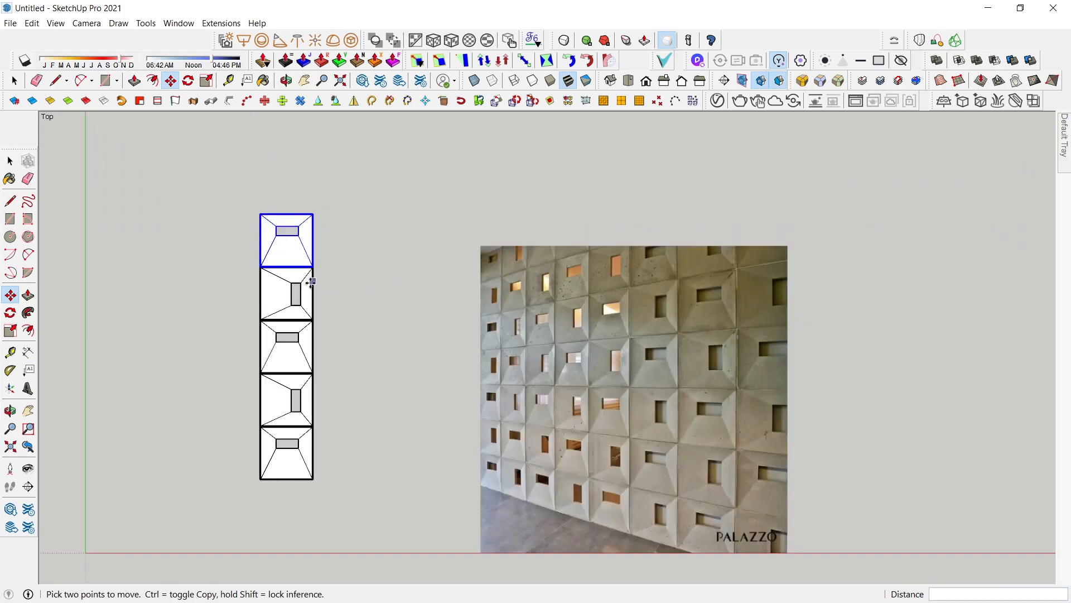
Copy the lower vertical-opening block down along the green axis so it sits flush beneath the column's lowest block
{"action": "scroll", "coordinate": [308, 491], "scroll_direction": "up", "scroll_amount": 3}
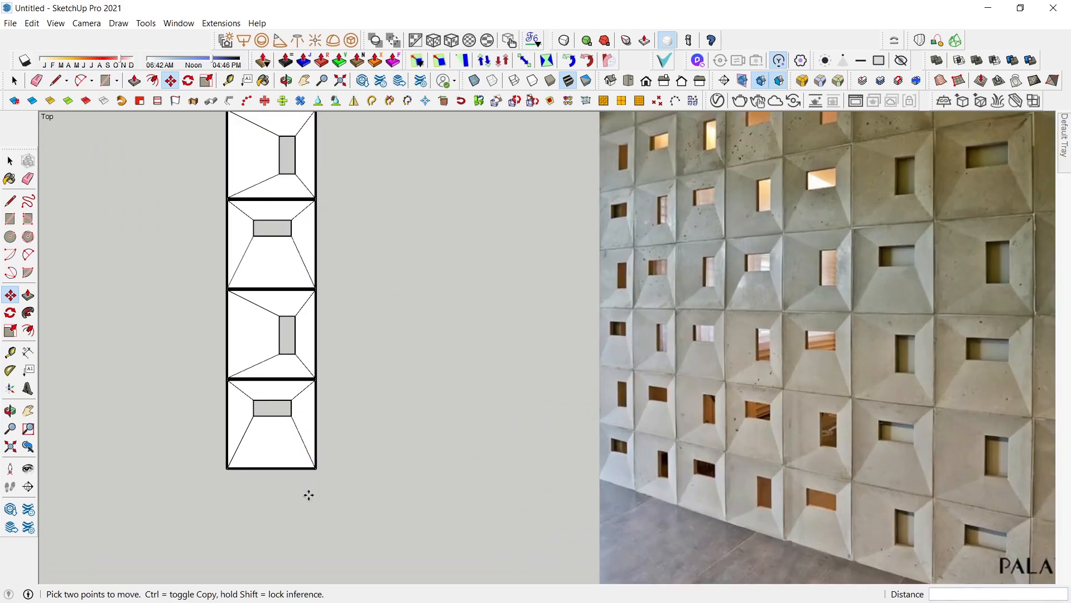
{"action": "key", "text": "space"}
{"action": "scroll", "coordinate": [313, 297], "scroll_direction": "up", "scroll_amount": 6}
{"action": "left_click", "coordinate": [336, 292]}
{"action": "scroll", "coordinate": [339, 290], "scroll_direction": "up", "scroll_amount": 3}
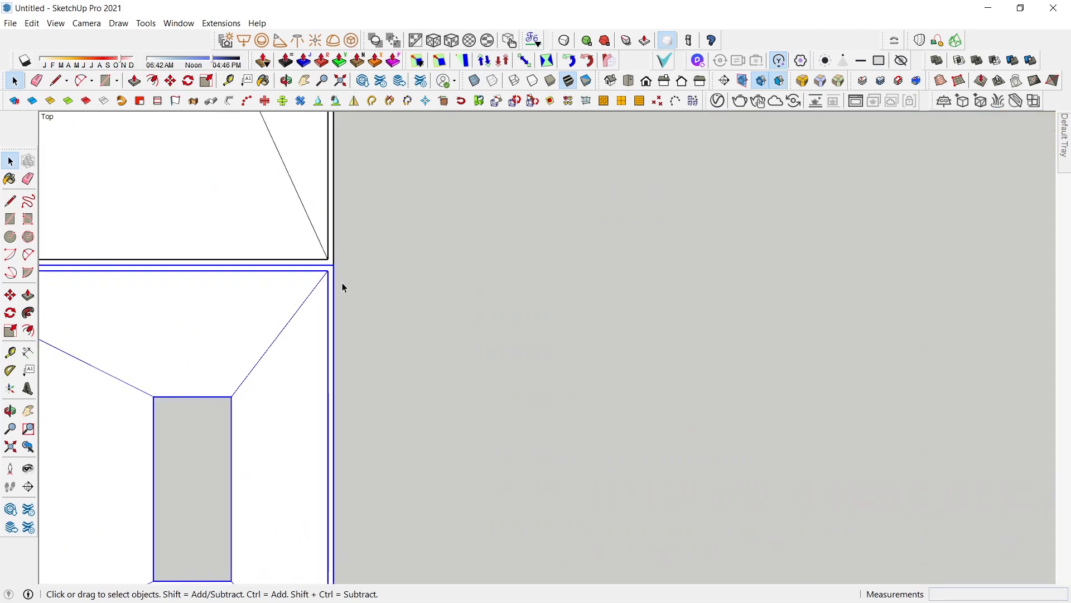
{"action": "key", "text": "m"}
{"action": "key", "text": "ctrl"}
{"action": "left_click", "coordinate": [335, 272]}
{"action": "scroll", "coordinate": [336, 312], "scroll_direction": "down", "scroll_amount": 3}
{"action": "middle_click_drag", "start_coordinate": [338, 486], "coordinate": [313, 230], "text": "shift"}
{"action": "left_click", "coordinate": [311, 535]}
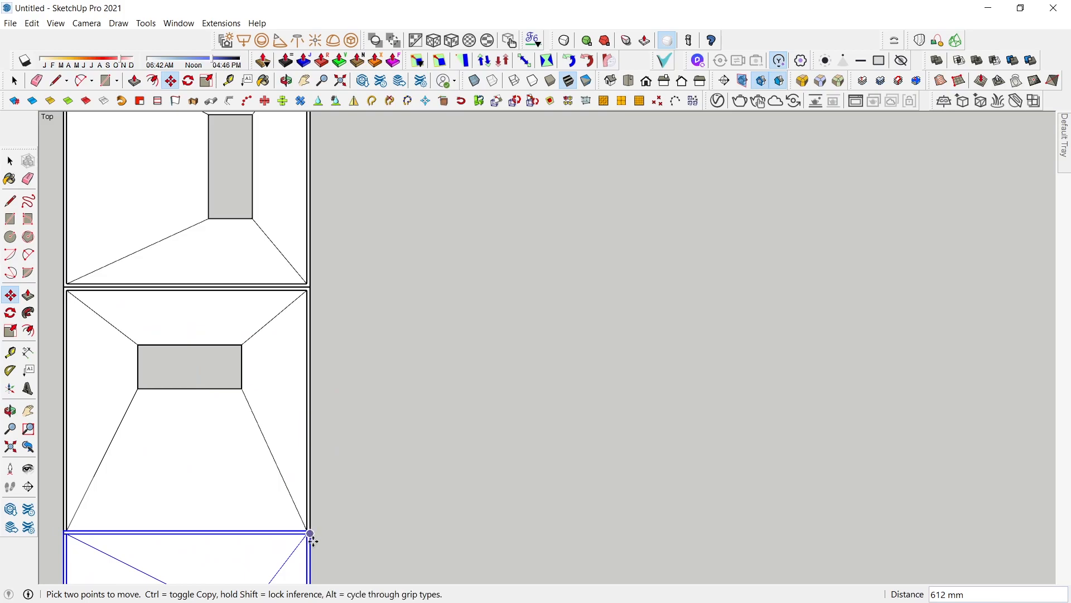
{"action": "scroll", "coordinate": [311, 524], "scroll_direction": "up", "scroll_amount": 5}
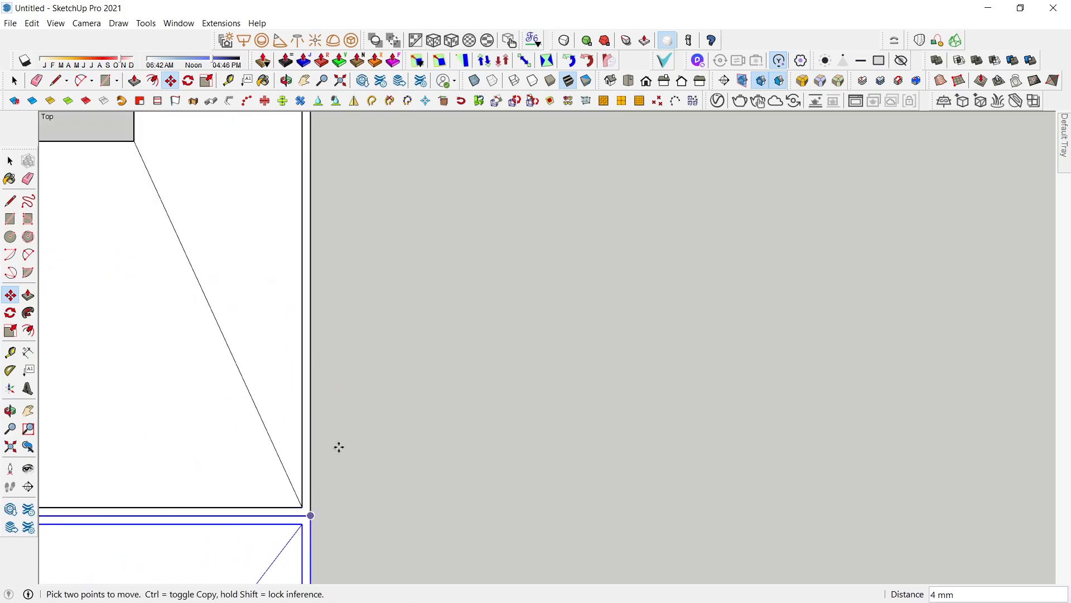
{"action": "scroll", "coordinate": [307, 455], "scroll_direction": "down", "scroll_amount": 8}
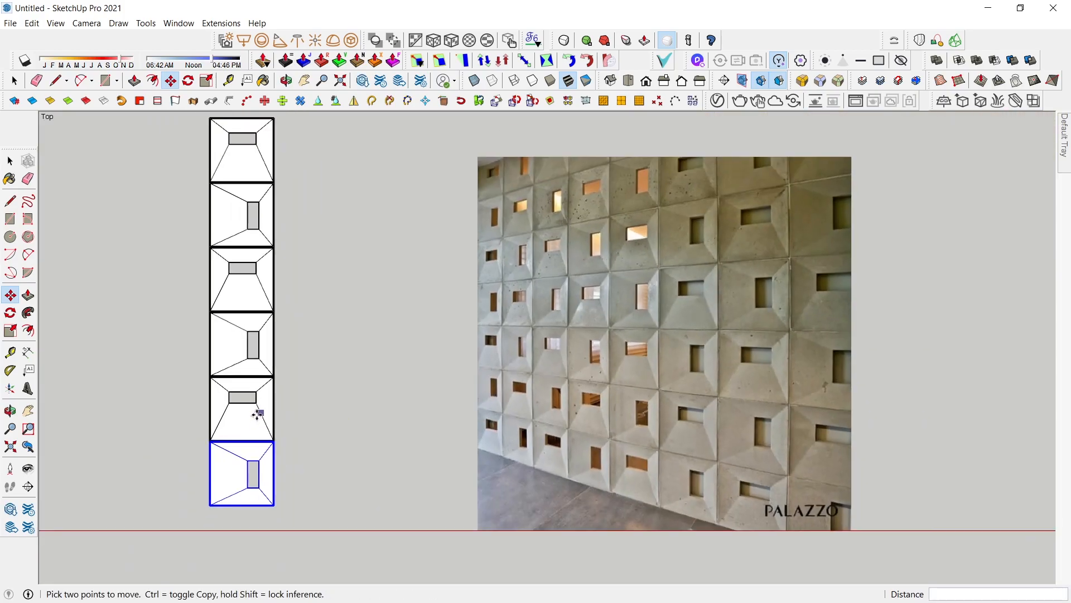
Copy a horizontal-opening block beside the column's lowest block to start a second column, aligning their corners
{"action": "key", "text": "space"}
{"action": "scroll", "coordinate": [198, 437], "scroll_direction": "up", "scroll_amount": 8}
{"action": "key", "text": "m"}
{"action": "left_click", "coordinate": [264, 449]}
{"action": "key", "text": "ctrl"}
{"action": "scroll", "coordinate": [385, 414], "scroll_direction": "down", "scroll_amount": 5}
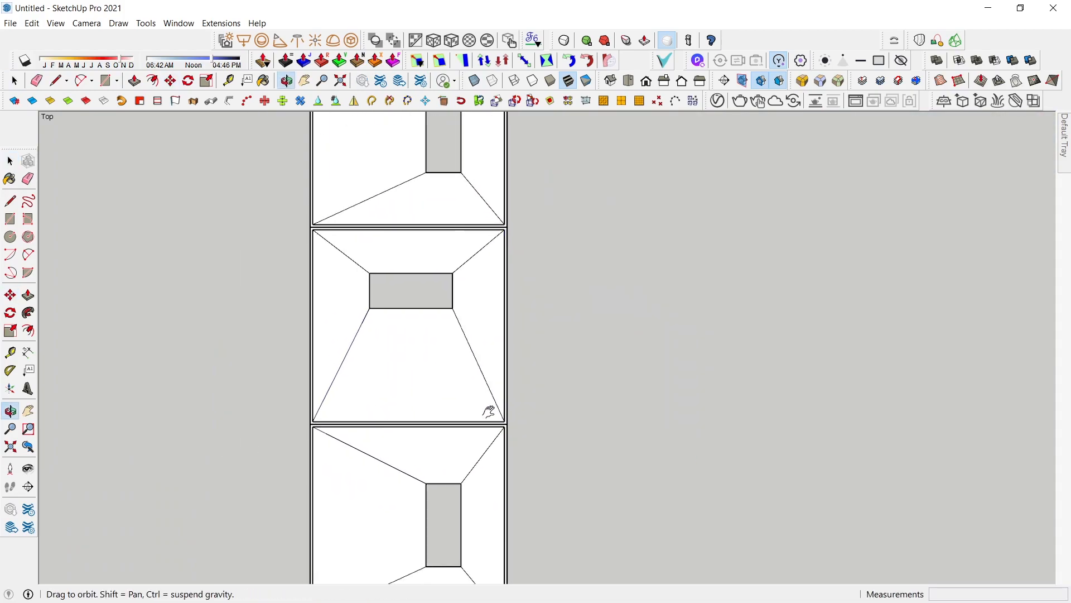
{"action": "middle_click_drag", "start_coordinate": [492, 431], "coordinate": [478, 311], "text": "shift"}
{"action": "scroll", "coordinate": [488, 478], "scroll_direction": "up", "scroll_amount": 6}
{"action": "left_click", "coordinate": [493, 530]}
{"action": "scroll", "coordinate": [383, 506], "scroll_direction": "down", "scroll_amount": 6}
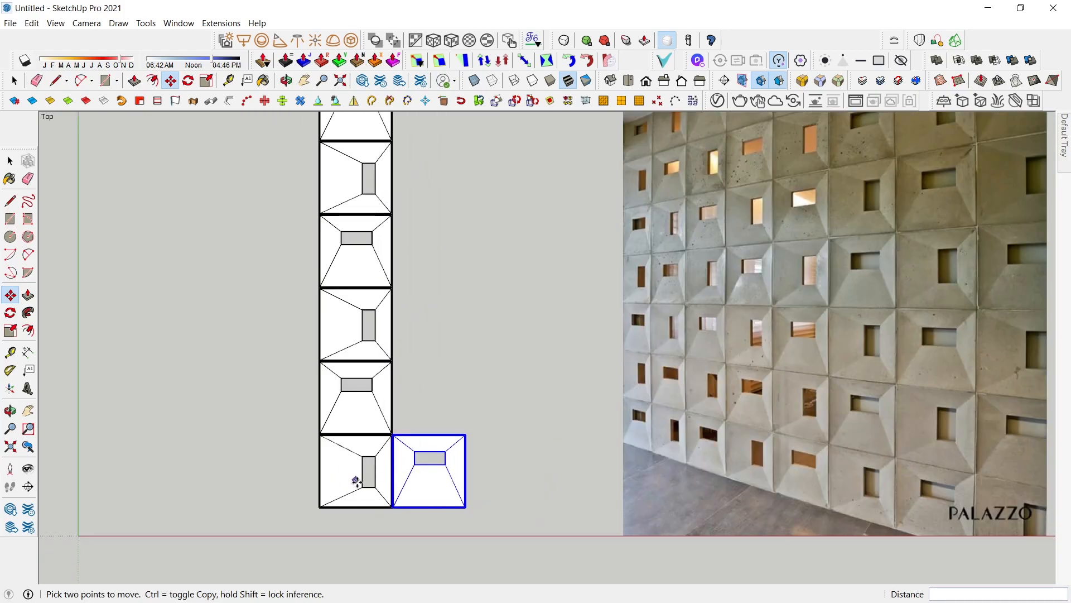
Copy the first column's lowest vertical-opening block about 436 mm diagonally, onto the first block of the second column
{"action": "key", "text": "space"}
{"action": "left_click", "coordinate": [339, 503]}
{"action": "scroll", "coordinate": [296, 505], "scroll_direction": "up", "scroll_amount": 6}
{"action": "key", "text": "m"}
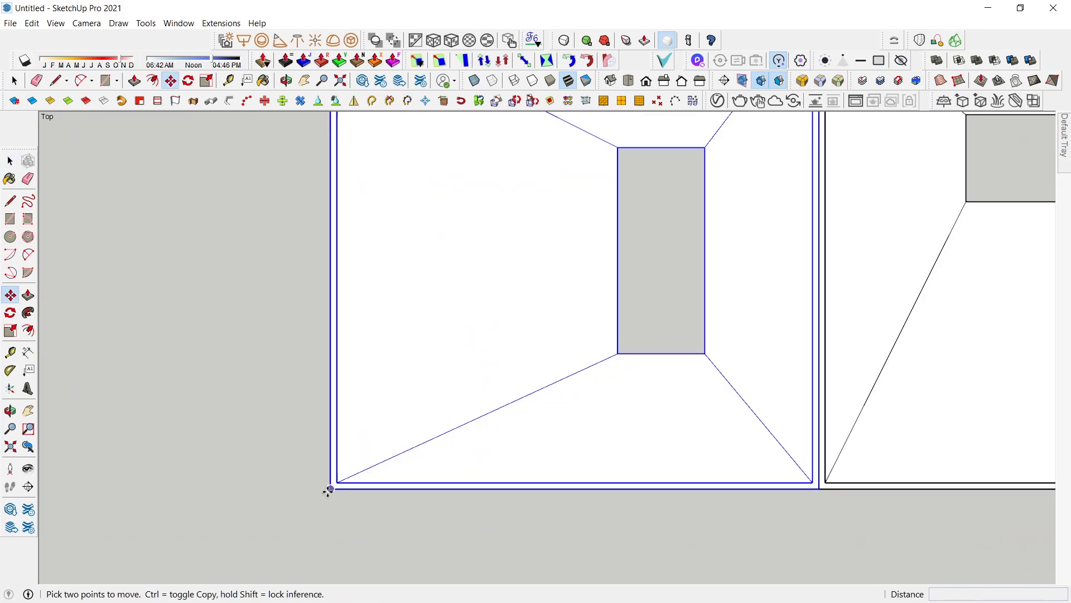
{"action": "left_click", "coordinate": [330, 489]}
{"action": "key", "text": "ctrl"}
{"action": "scroll", "coordinate": [629, 292], "scroll_direction": "down", "scroll_amount": 4}
{"action": "scroll", "coordinate": [601, 246], "scroll_direction": "up", "scroll_amount": 5}
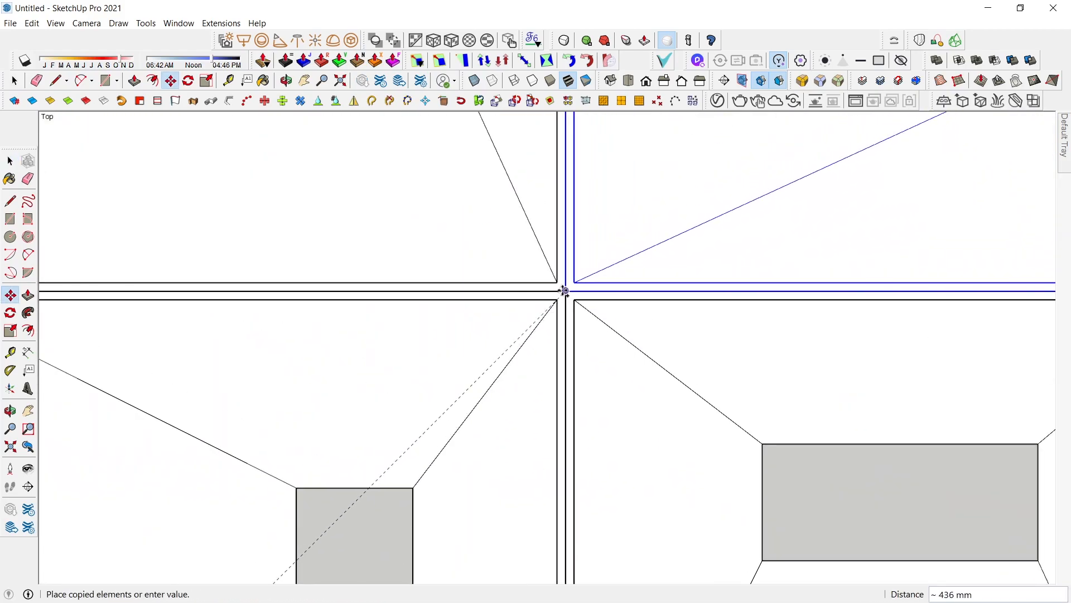
{"action": "left_click", "coordinate": [566, 292]}
{"action": "scroll", "coordinate": [328, 378], "scroll_direction": "down", "scroll_amount": 6}
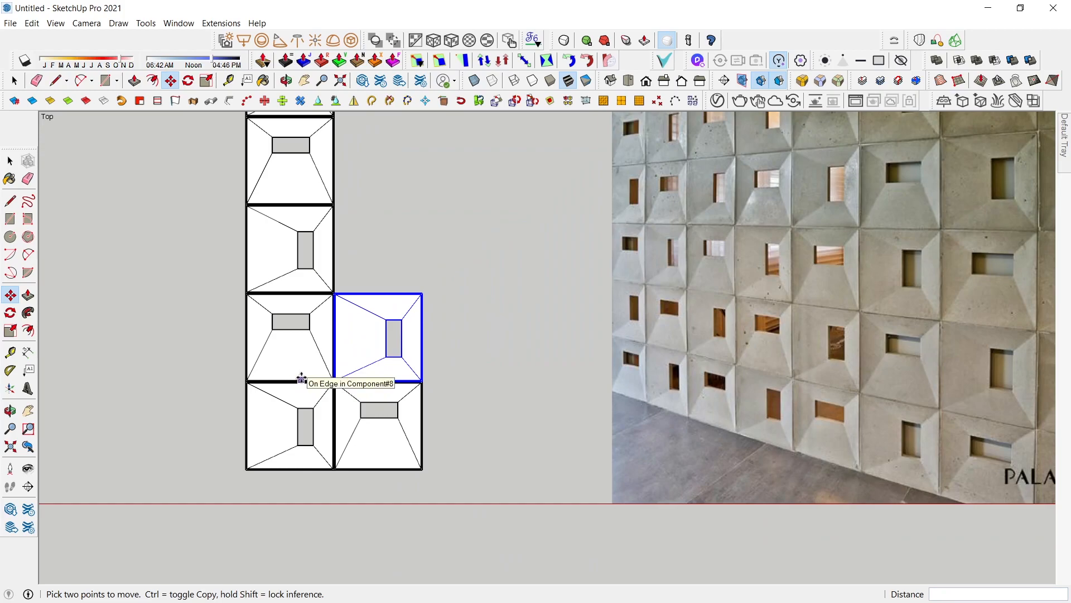
Copy both blocks of the second column 616 mm up the green axis, flush on top of the pair
{"action": "key", "text": "space"}
{"action": "left_click", "coordinate": [383, 394], "text": "shift"}
{"action": "scroll", "coordinate": [341, 466], "scroll_direction": "up", "scroll_amount": 5}
{"action": "scroll", "coordinate": [327, 477], "scroll_direction": "up", "scroll_amount": 2}
{"action": "key", "text": "m"}
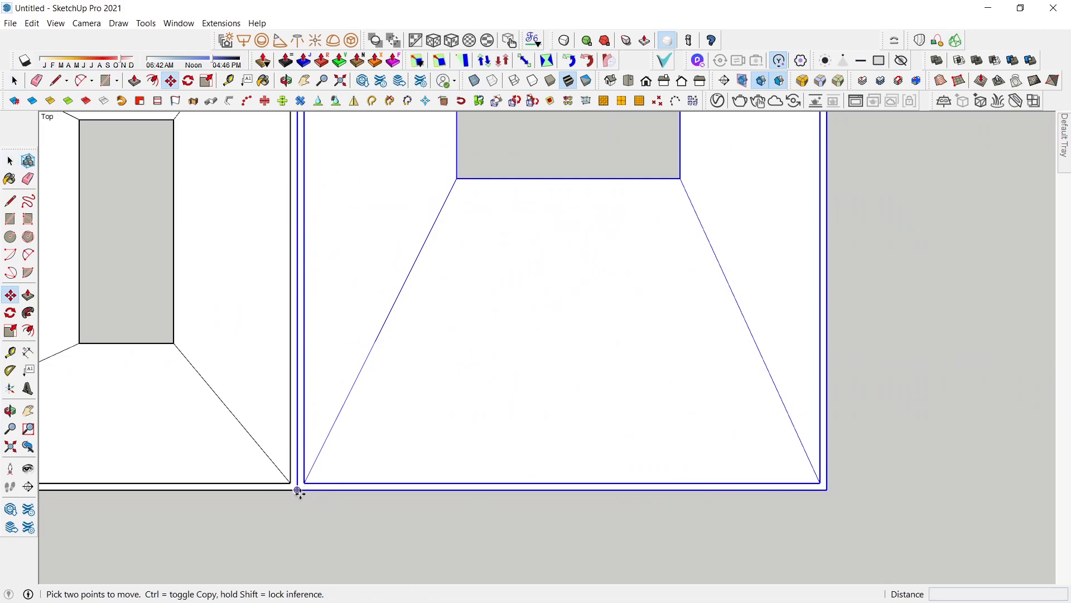
{"action": "key", "text": "ctrl"}
{"action": "left_click", "coordinate": [298, 490]}
{"action": "scroll", "coordinate": [307, 418], "scroll_direction": "down", "scroll_amount": 1}
{"action": "scroll", "coordinate": [308, 417], "scroll_direction": "down", "scroll_amount": 3}
{"action": "middle_click_drag", "start_coordinate": [317, 368], "coordinate": [366, 586], "text": "shift"}
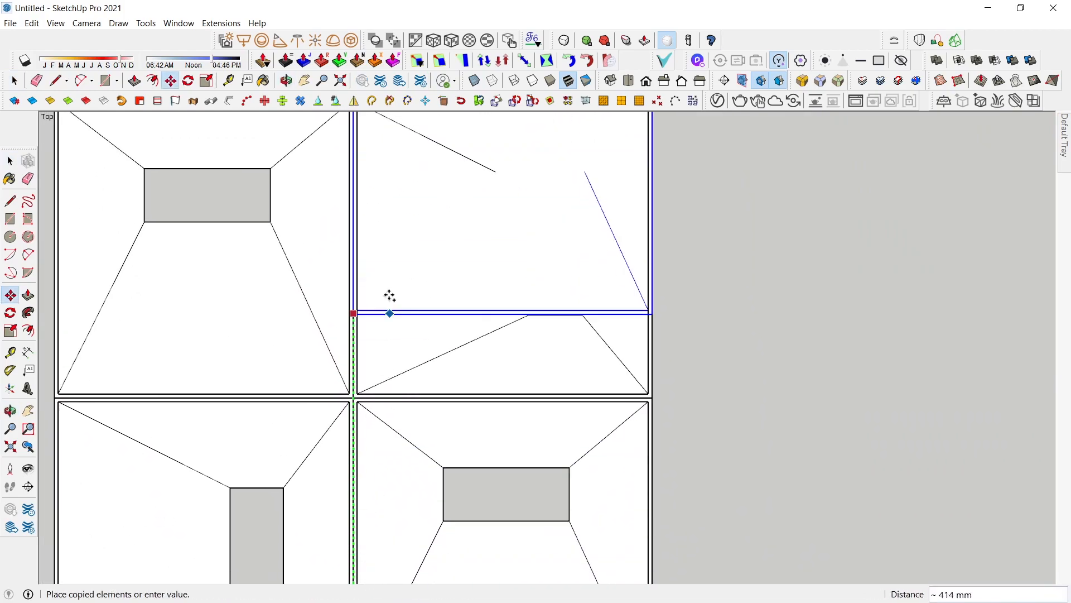
{"action": "middle_click_drag", "start_coordinate": [385, 268], "coordinate": [431, 574], "text": "shift"}
{"action": "scroll", "coordinate": [391, 375], "scroll_direction": "up", "scroll_amount": 4}
{"action": "scroll", "coordinate": [395, 382], "scroll_direction": "up", "scroll_amount": 1}
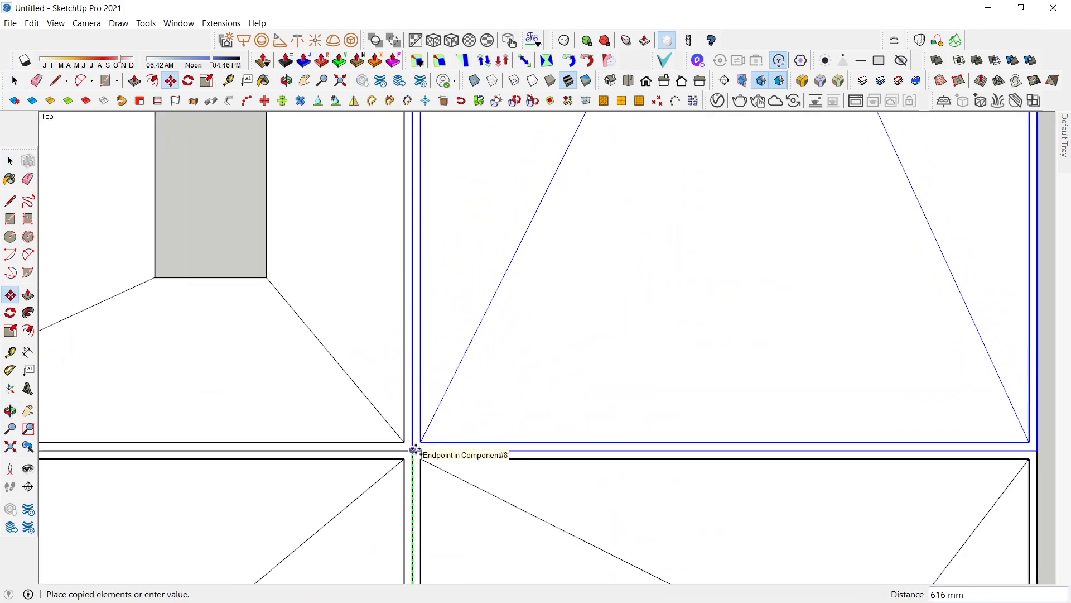
{"action": "left_click", "coordinate": [416, 450]}
Multiply the last copy with 2x so the second column reaches the height of the first
{"action": "scroll", "coordinate": [318, 466], "scroll_direction": "down", "scroll_amount": 6}
{"action": "type", "text": "2x"}
{"action": "key", "text": "Return"}
{"action": "key", "text": "space"}
{"action": "scroll", "coordinate": [369, 378], "scroll_direction": "down", "scroll_amount": 3}
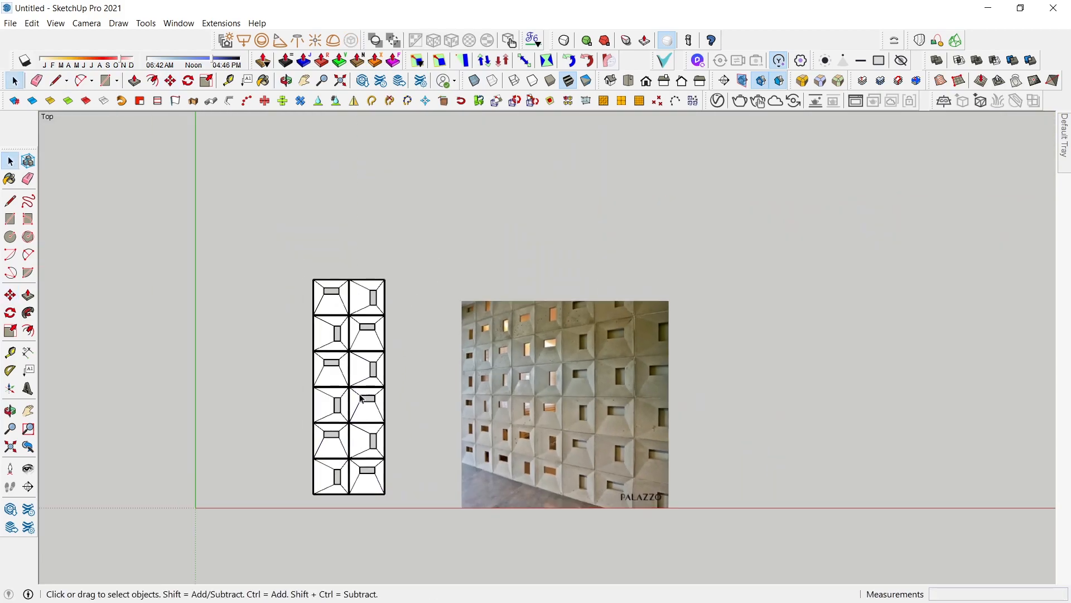
{"action": "scroll", "coordinate": [341, 480], "scroll_direction": "up", "scroll_amount": 2}
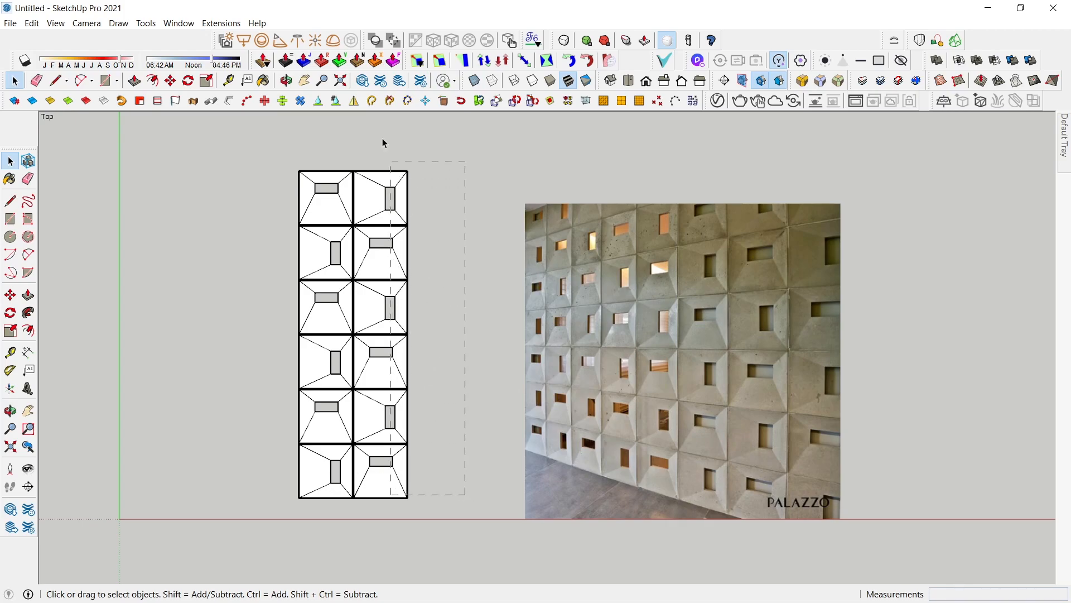
{"action": "left_click_drag", "start_coordinate": [386, 148], "coordinate": [387, 150]}
{"action": "scroll", "coordinate": [446, 506], "scroll_direction": "up", "scroll_amount": 8}
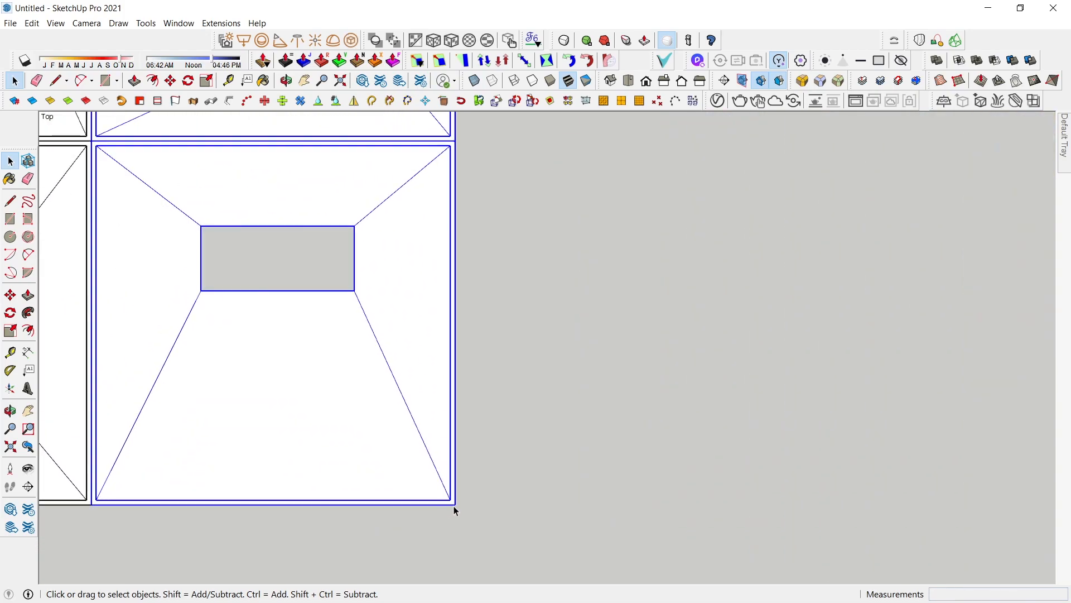
{"action": "scroll", "coordinate": [370, 527], "scroll_direction": "down", "scroll_amount": 7}
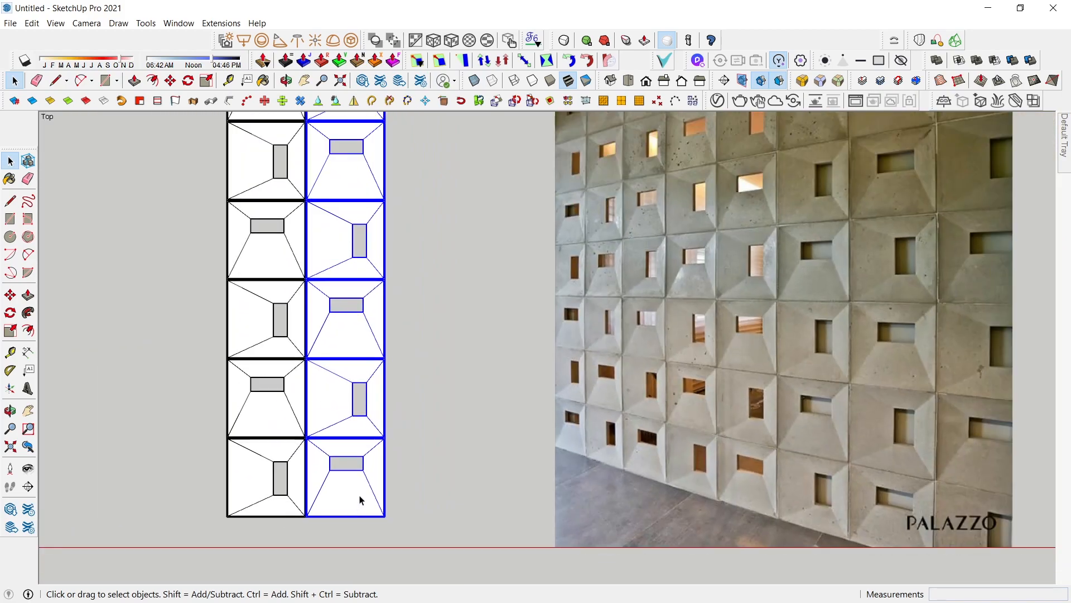
Copy the two finished block columns 616 mm sideways along the red axis, flush against the originals
{"action": "scroll", "coordinate": [428, 529], "scroll_direction": "down", "scroll_amount": 2}
{"action": "left_click_drag", "start_coordinate": [240, 186], "coordinate": [420, 563]}
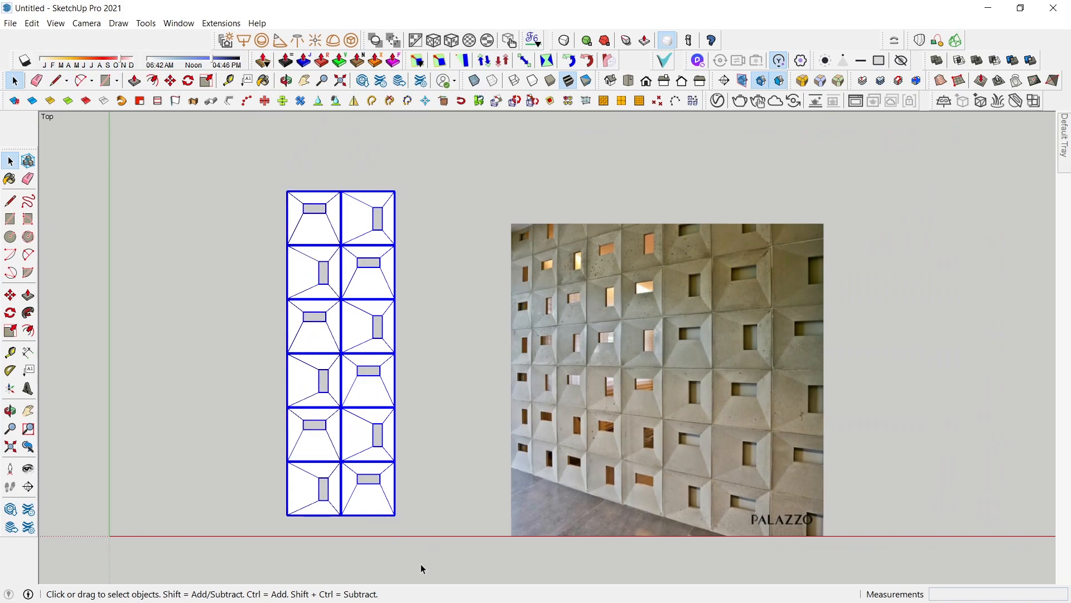
{"action": "scroll", "coordinate": [383, 465], "scroll_direction": "up", "scroll_amount": 8}
{"action": "key", "text": "m"}
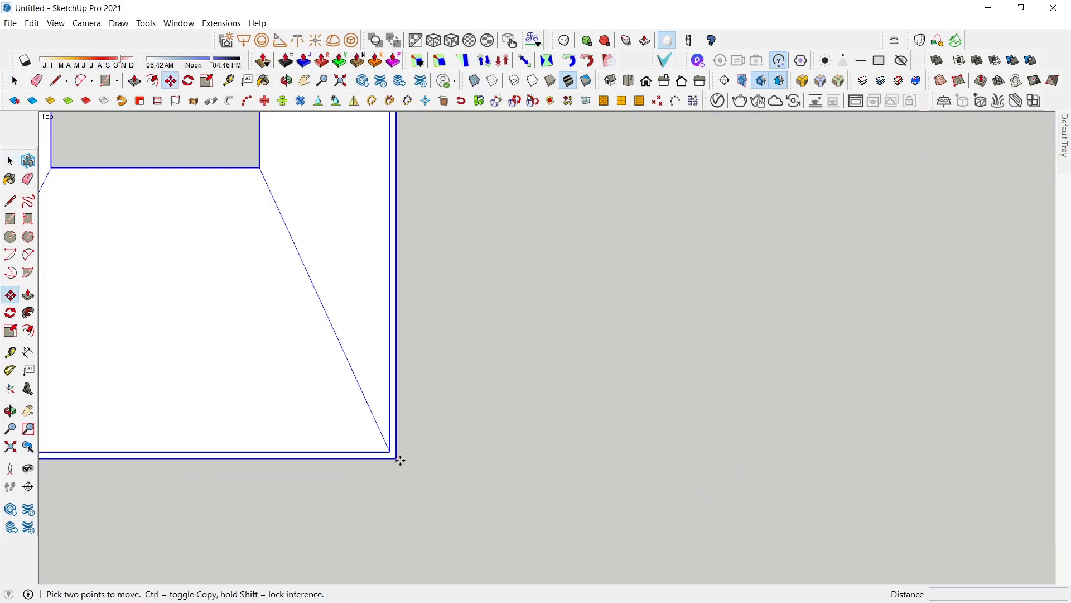
{"action": "key", "text": "ctrl"}
{"action": "left_click", "coordinate": [397, 458]}
{"action": "scroll", "coordinate": [375, 459], "scroll_direction": "down", "scroll_amount": 3}
{"action": "middle_click_drag", "start_coordinate": [383, 433], "coordinate": [802, 376], "text": "shift"}
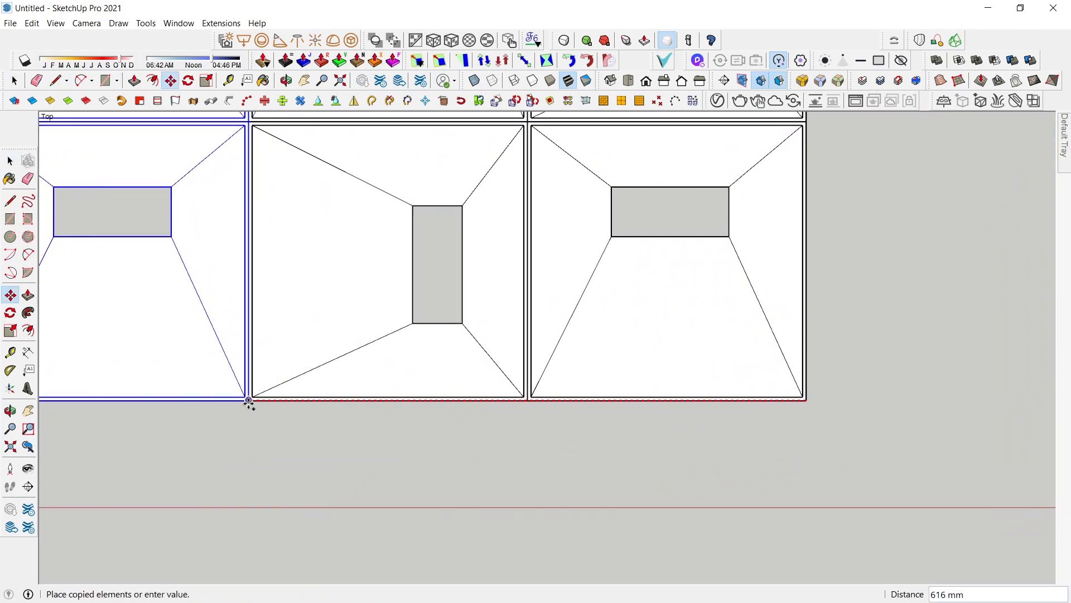
{"action": "left_click", "coordinate": [249, 402]}
Multiply the two-column copy with 3x to widen the wall to eight columns
{"action": "scroll", "coordinate": [378, 511], "scroll_direction": "down", "scroll_amount": 5}
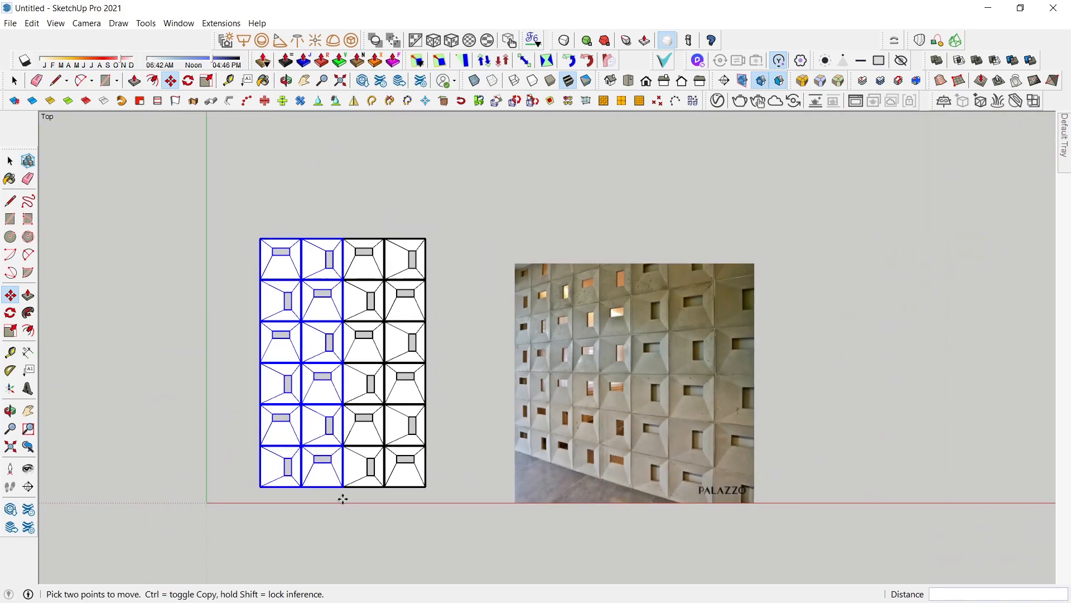
{"action": "type", "text": "3x"}
{"action": "key", "text": "Return"}
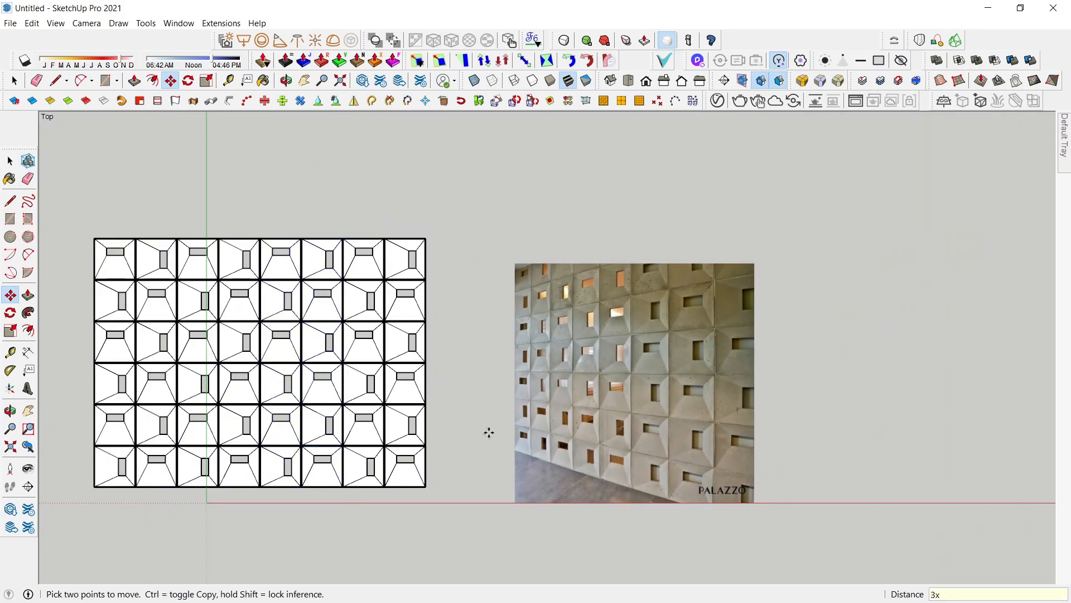
{"action": "key", "text": "space"}
Combine all the blocks of the wall pattern into one group
{"action": "scroll", "coordinate": [545, 354], "scroll_direction": "down", "scroll_amount": 2}
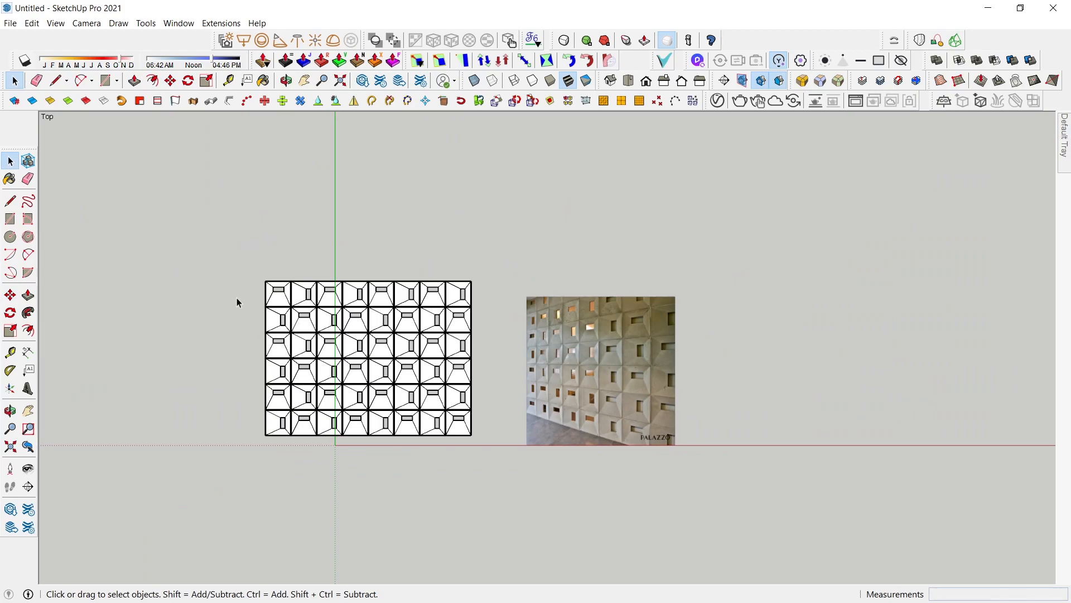
{"action": "left_click_drag", "start_coordinate": [366, 385], "coordinate": [469, 485]}
{"action": "right_click", "coordinate": [422, 226]}
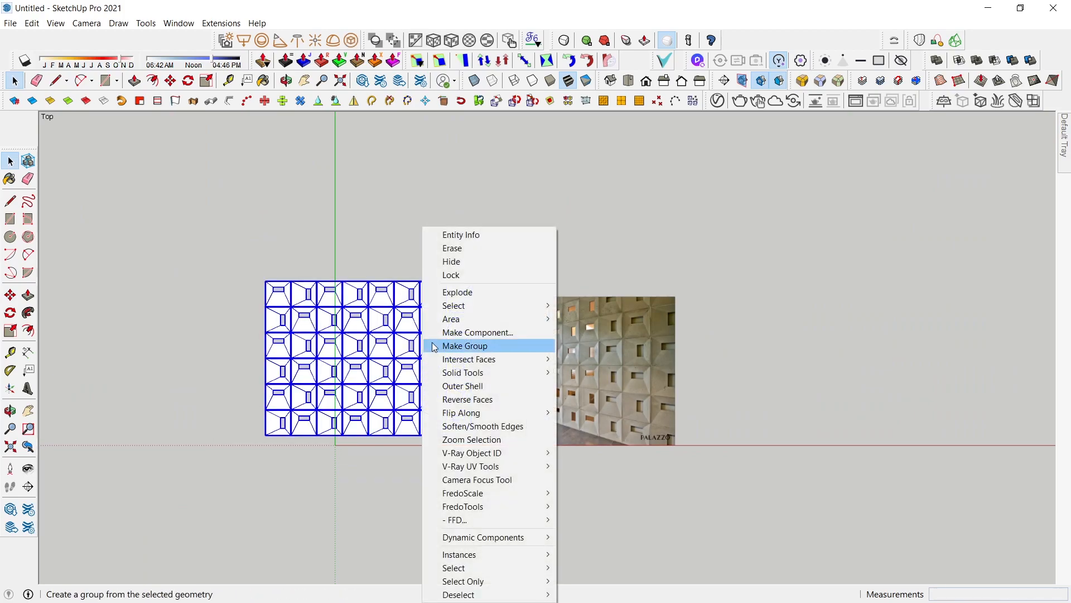
{"action": "left_click", "coordinate": [484, 347]}
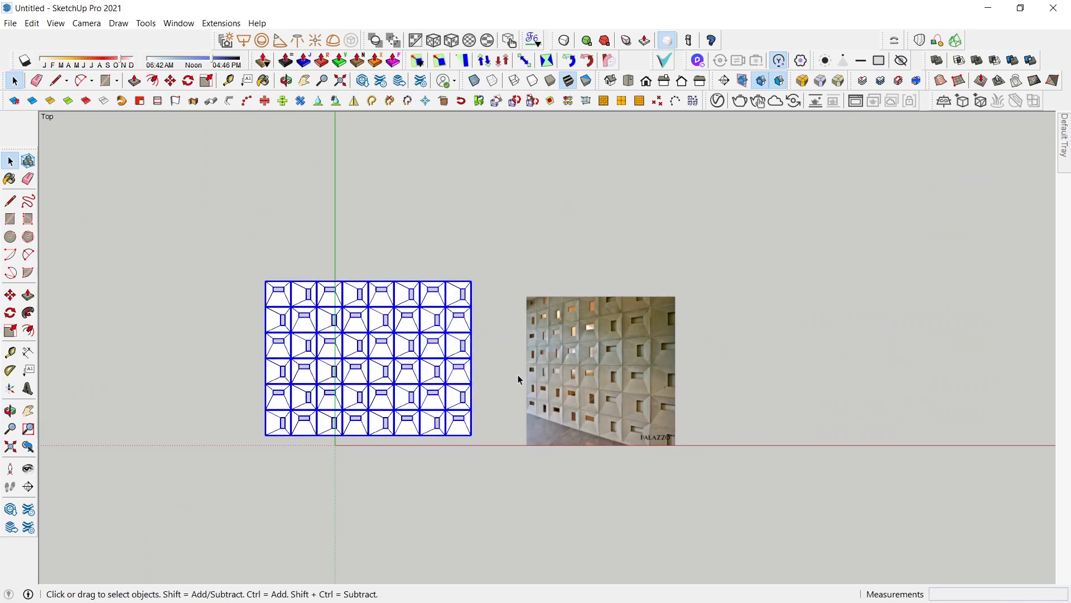
Rotate the wall group and the reference image upright about the red axis, pivoting at the wall's bottom corner
{"action": "middle_click_drag", "start_coordinate": [445, 463], "coordinate": [622, 512]}
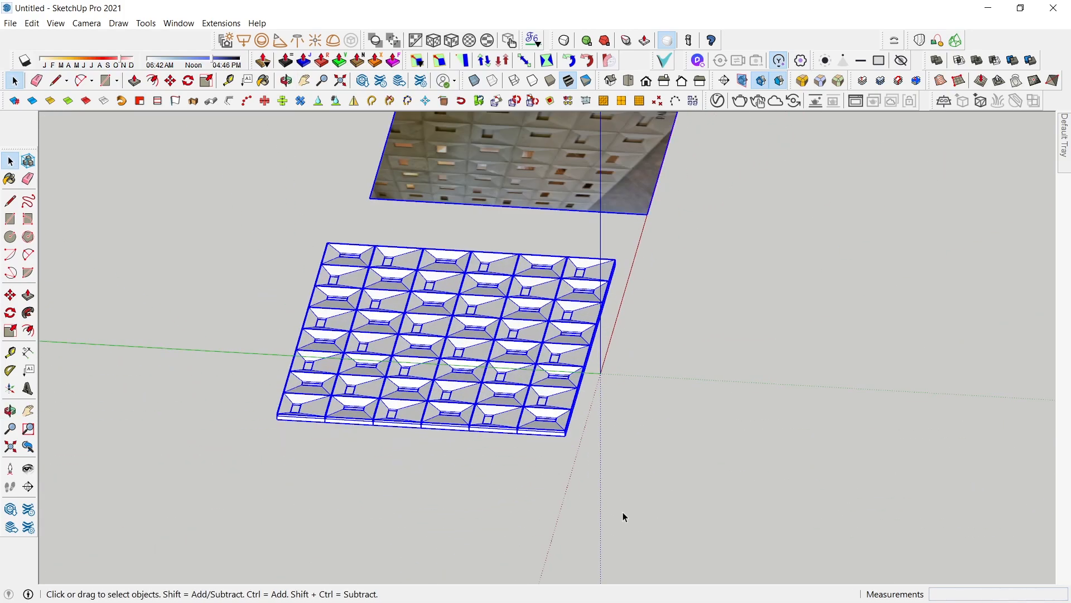
{"action": "key", "text": "q"}
{"action": "key", "text": "Left"}
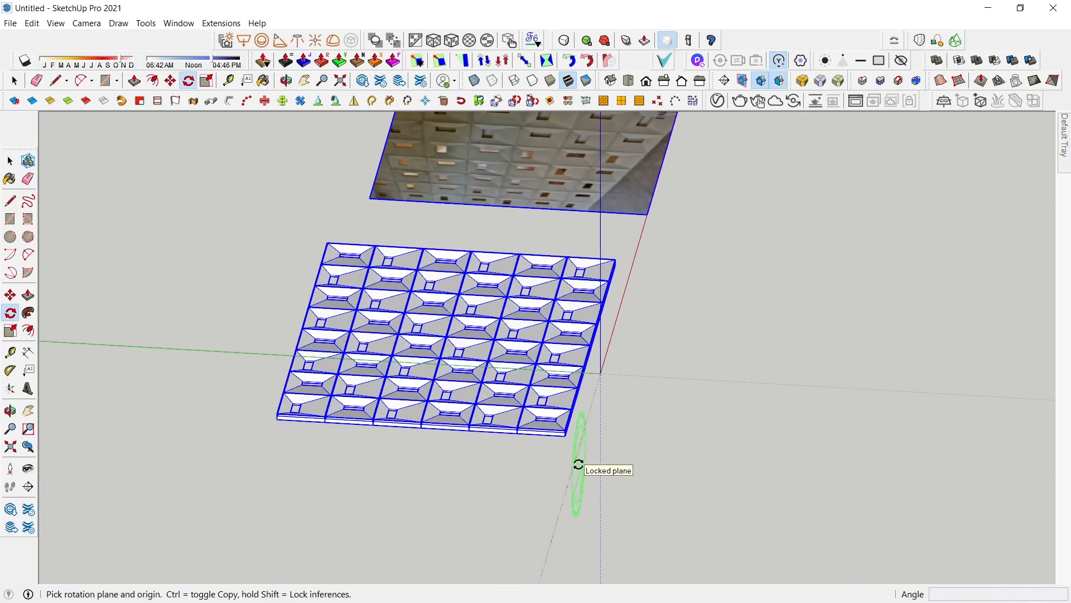
{"action": "key", "text": "Right"}
{"action": "scroll", "coordinate": [562, 437], "scroll_direction": "up", "scroll_amount": 2}
{"action": "left_click", "coordinate": [563, 434]}
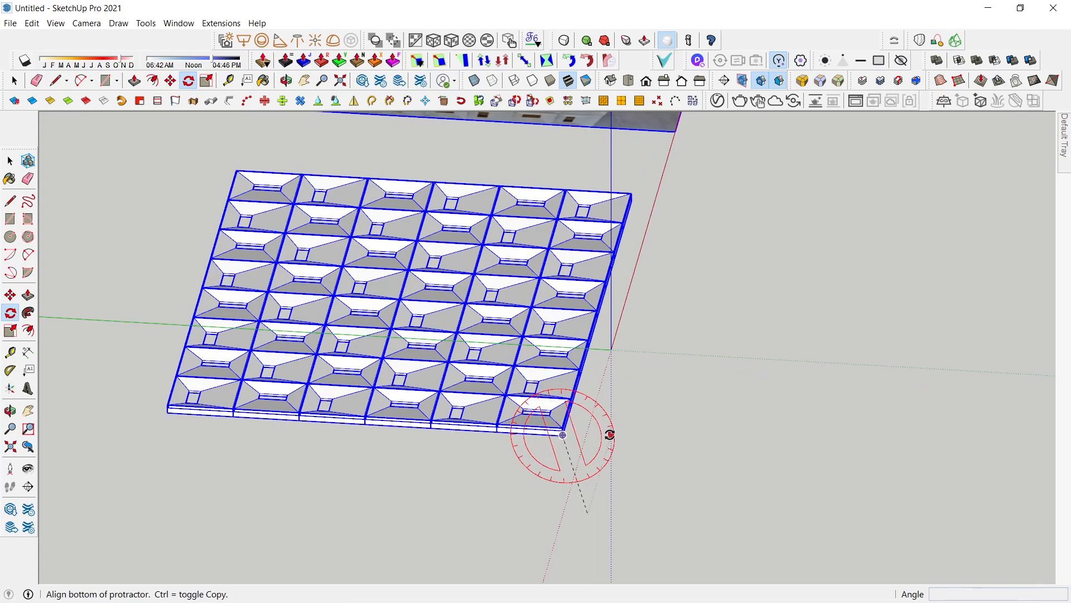
{"action": "left_click", "coordinate": [670, 428]}
{"action": "left_click", "coordinate": [557, 511]}
{"action": "middle_click_drag", "start_coordinate": [557, 512], "coordinate": [529, 405]}
{"action": "scroll", "coordinate": [560, 390], "scroll_direction": "up", "scroll_amount": 6}
{"action": "middle_click_drag", "start_coordinate": [760, 387], "coordinate": [533, 531]}
{"action": "scroll", "coordinate": [433, 284], "scroll_direction": "down", "scroll_amount": 2}
{"action": "middle_click_drag", "start_coordinate": [533, 530], "coordinate": [487, 406]}
{"action": "key", "text": "space"}
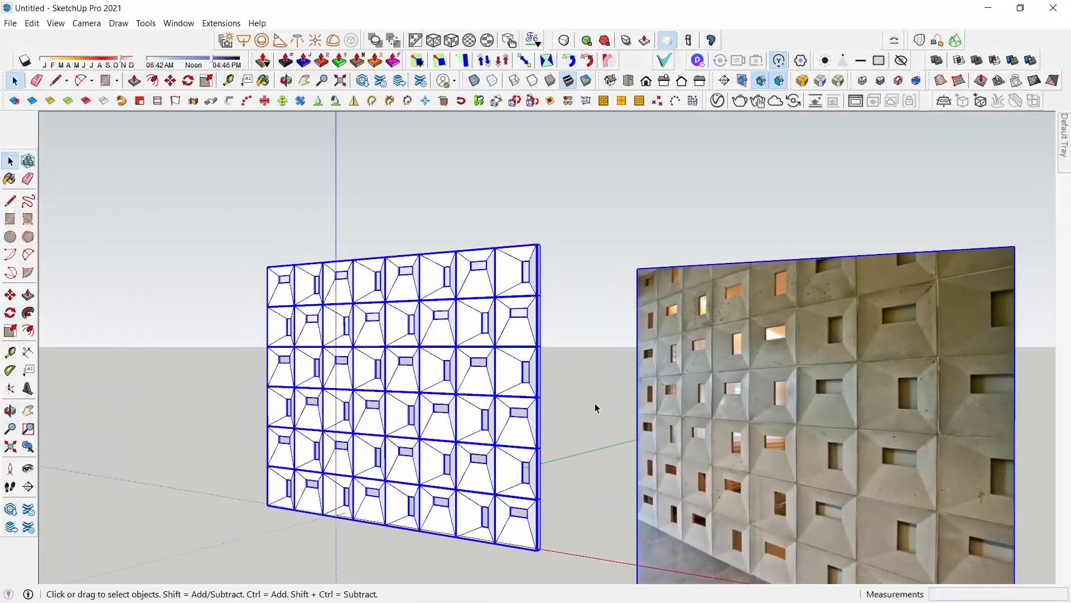
{"action": "left_click", "coordinate": [595, 409]}
Open a block inside the wall group for material assignment and add Concrete Flooring H01 2m from the V-Ray concrete library to the scene
{"action": "scroll", "coordinate": [464, 428], "scroll_direction": "up", "scroll_amount": 4}
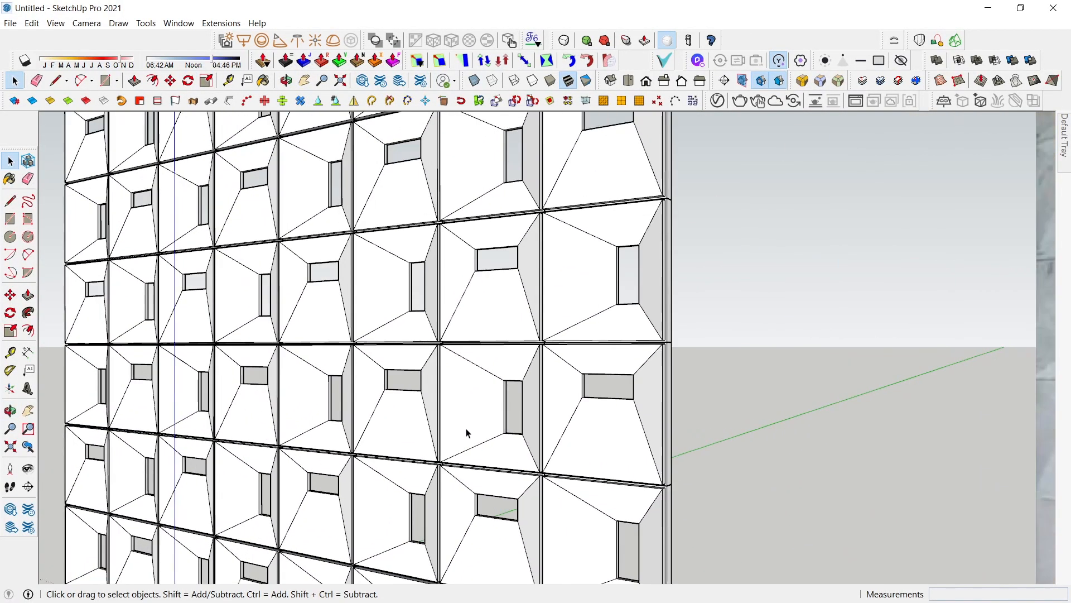
{"action": "left_click", "coordinate": [466, 429]}
{"action": "double_click", "coordinate": [466, 429]}
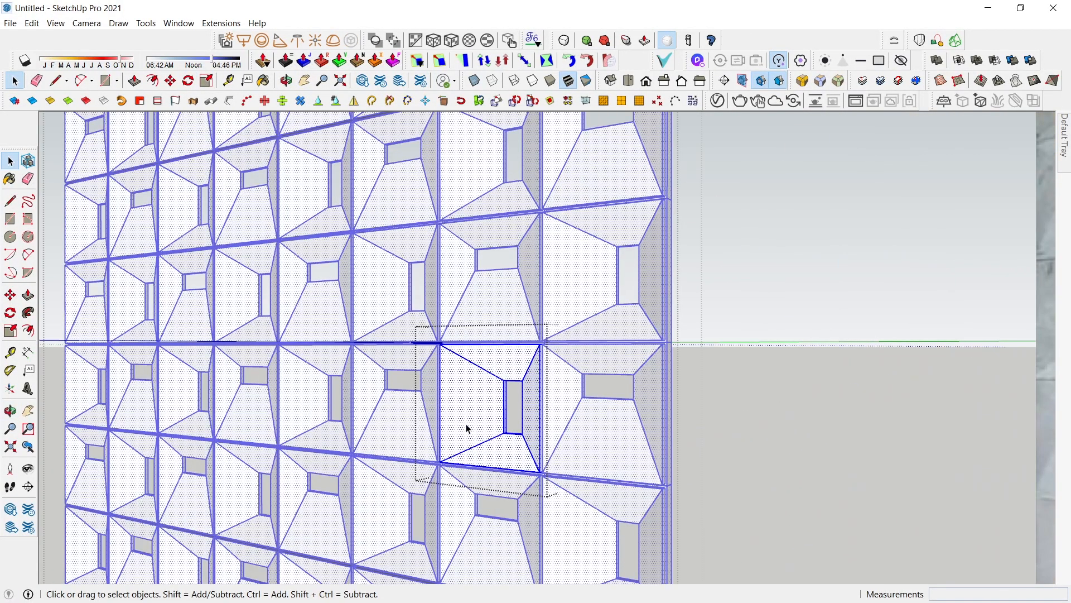
{"action": "left_click", "coordinate": [718, 100]}
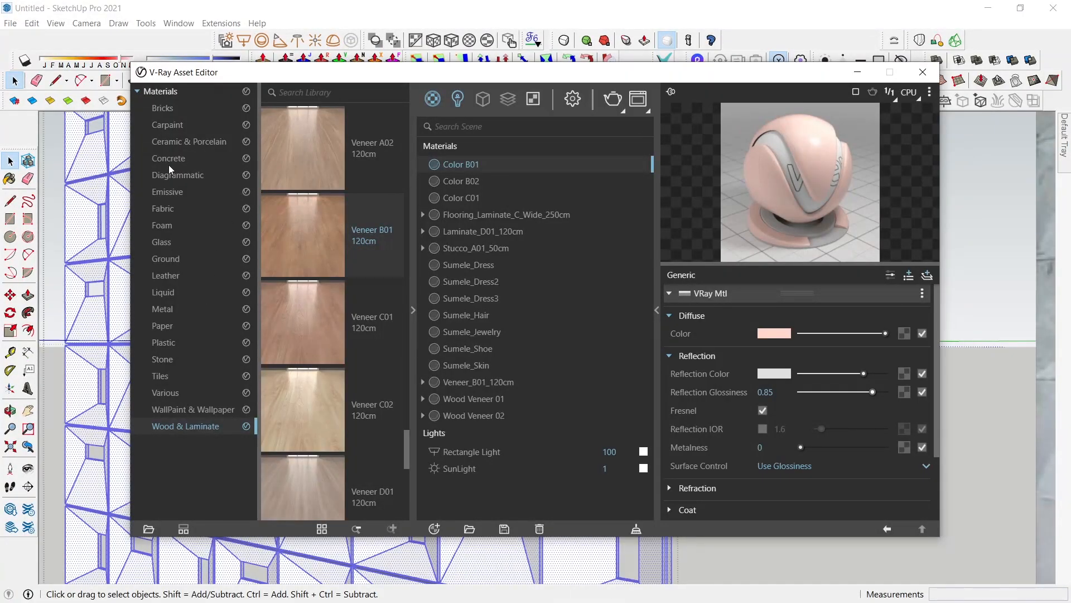
{"action": "left_click", "coordinate": [189, 158]}
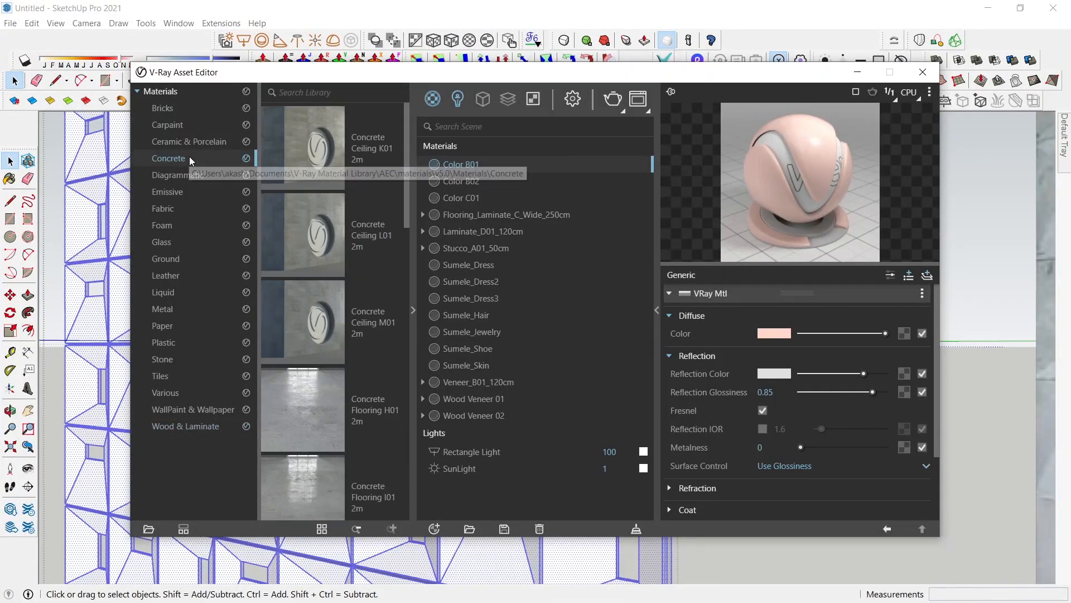
{"action": "left_click_drag", "start_coordinate": [300, 414], "coordinate": [489, 243]}
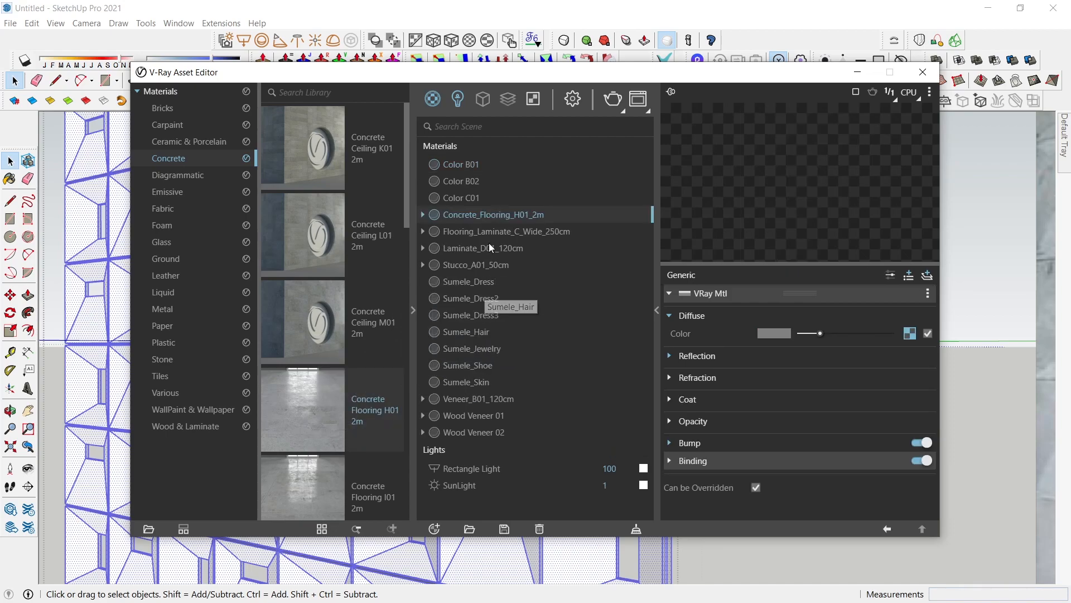
Apply the Concrete_Flooring_H01_2m material to the selected block geometry and dismiss the V-Ray Asset Editor
{"action": "right_click", "coordinate": [495, 213]}
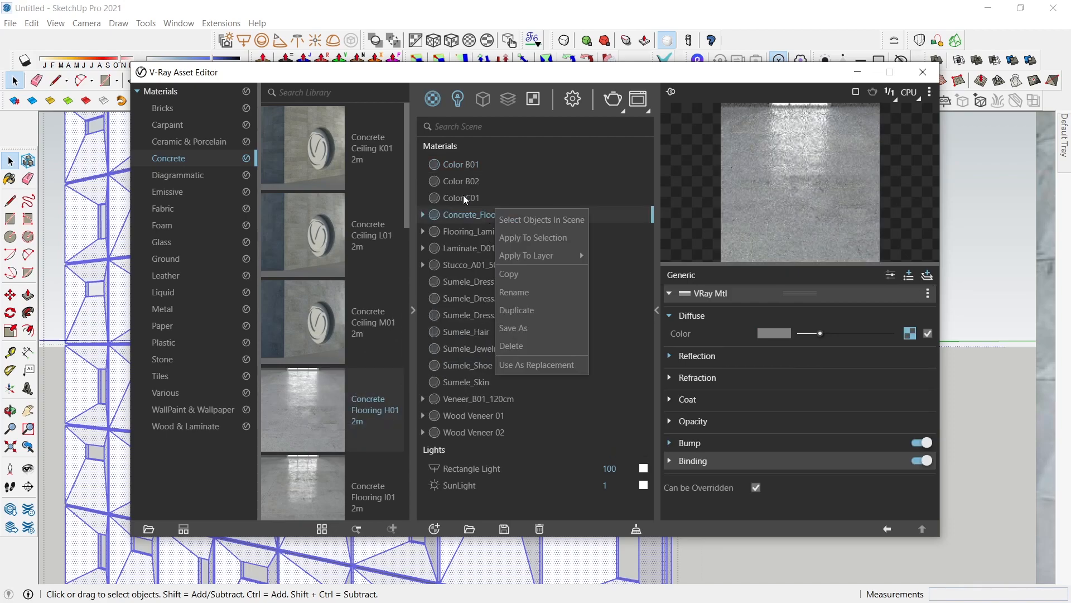
{"action": "left_click", "coordinate": [512, 238]}
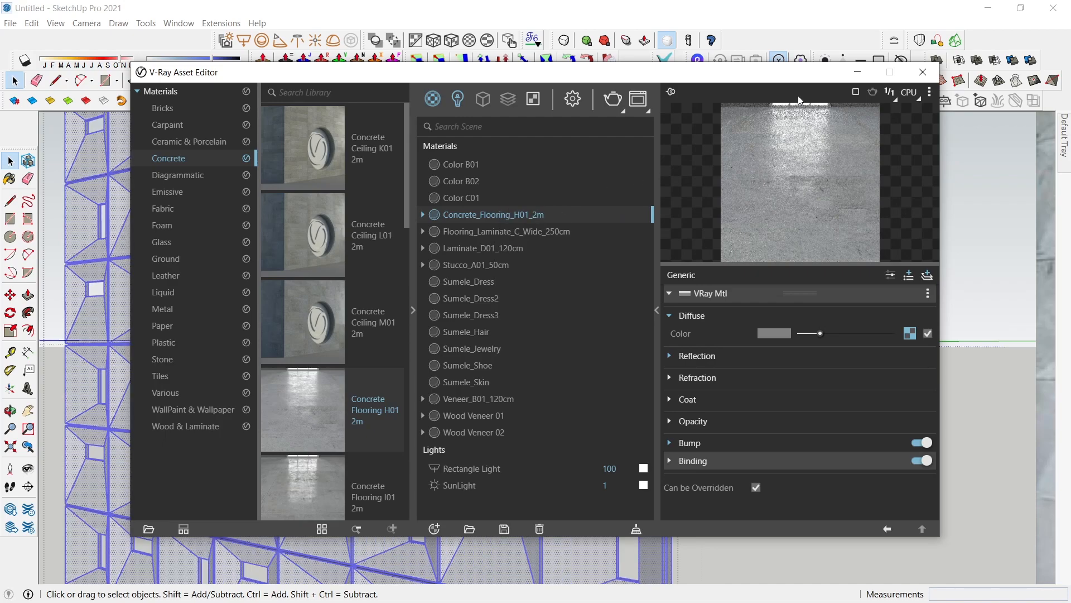
{"action": "left_click", "coordinate": [852, 75]}
{"action": "scroll", "coordinate": [393, 335], "scroll_direction": "down", "scroll_amount": 5}
{"action": "scroll", "coordinate": [394, 338], "scroll_direction": "up", "scroll_amount": 3}
{"action": "left_click", "coordinate": [437, 337]}
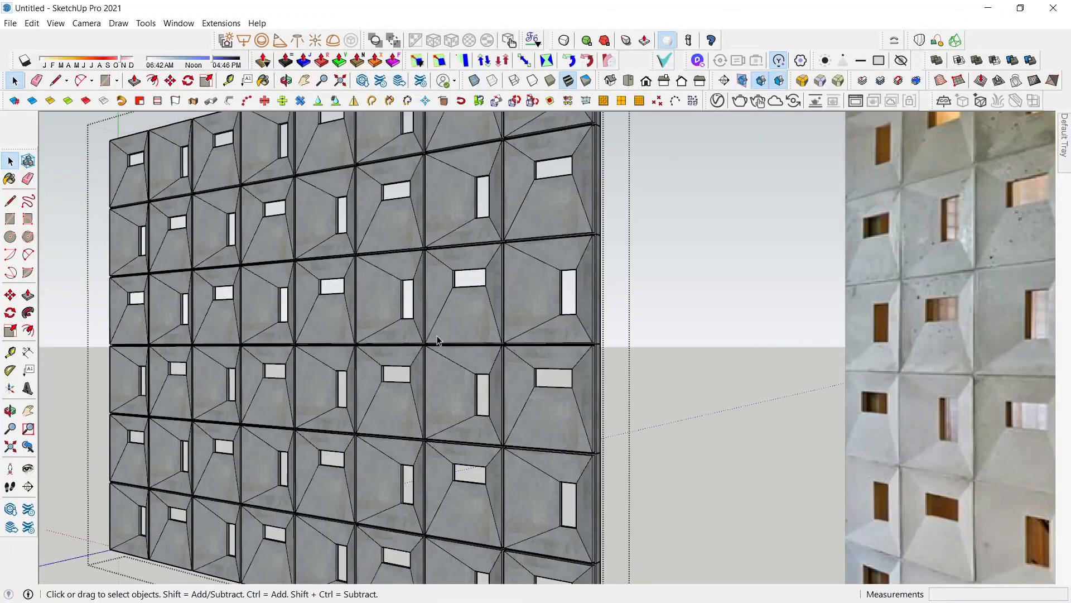
Set the concrete material's texture size to 500 mm by 500 mm
{"action": "scroll", "coordinate": [471, 309], "scroll_direction": "up", "scroll_amount": 3}
{"action": "scroll", "coordinate": [472, 313], "scroll_direction": "down", "scroll_amount": 2}
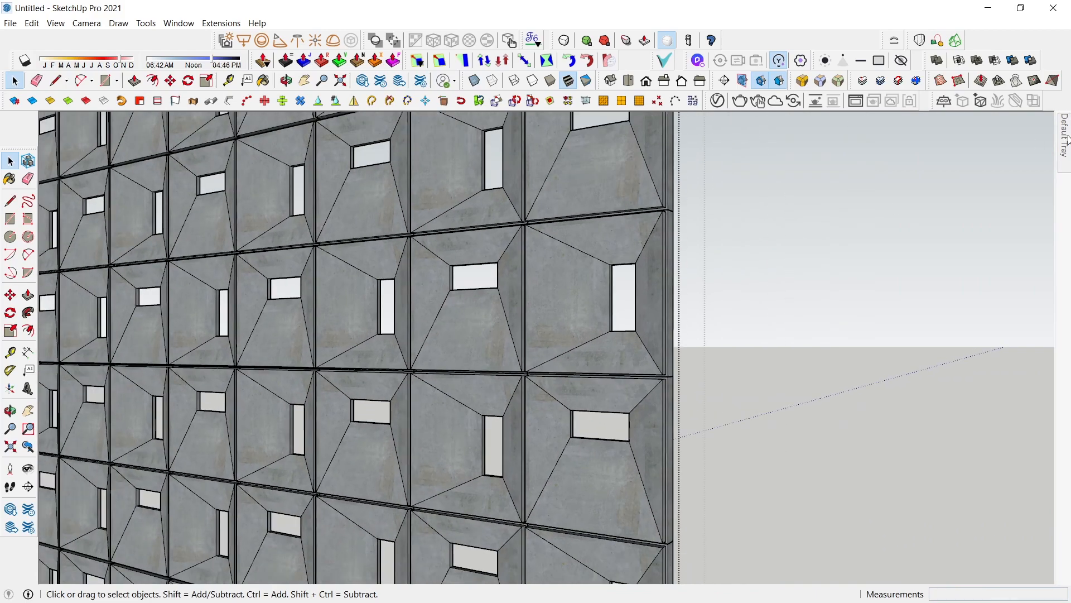
{"action": "mouse_move", "coordinate": [1066, 140]}
{"action": "left_click", "coordinate": [916, 266]}
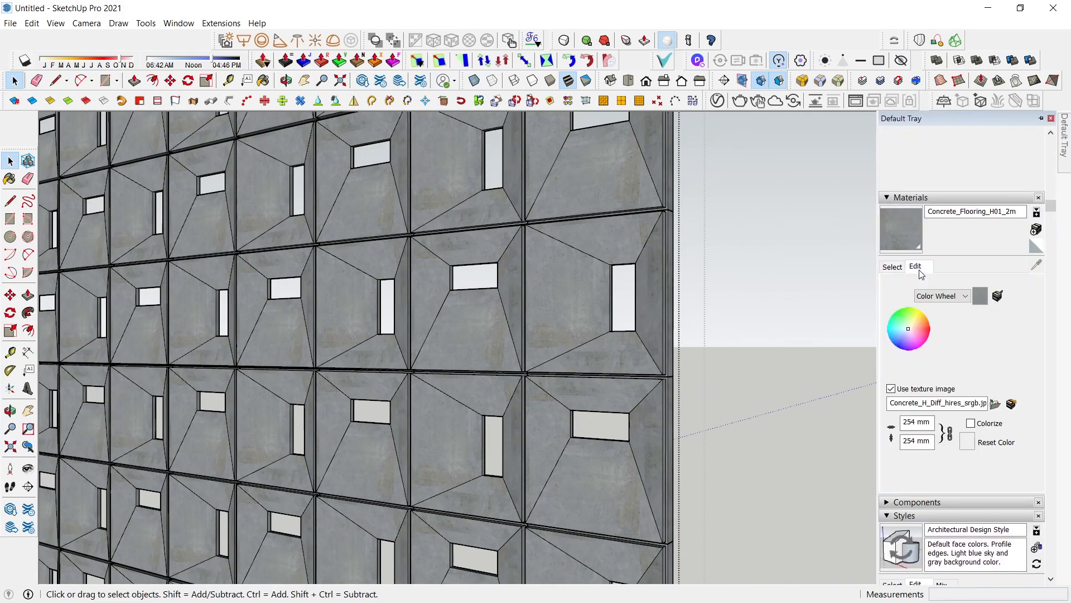
{"action": "double_click", "coordinate": [916, 419]}
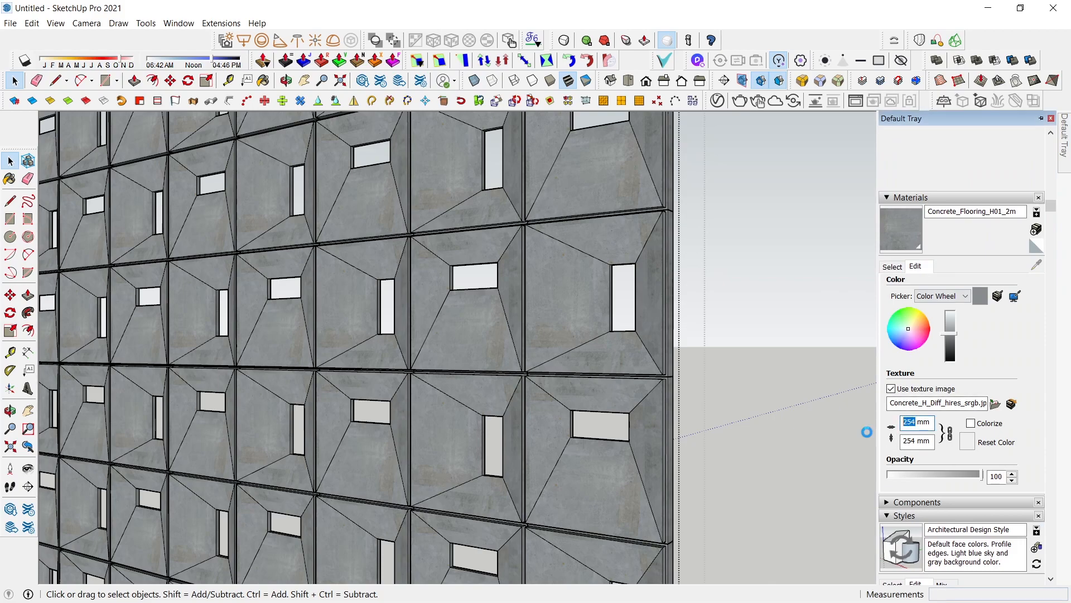
{"action": "key", "text": "Return"}
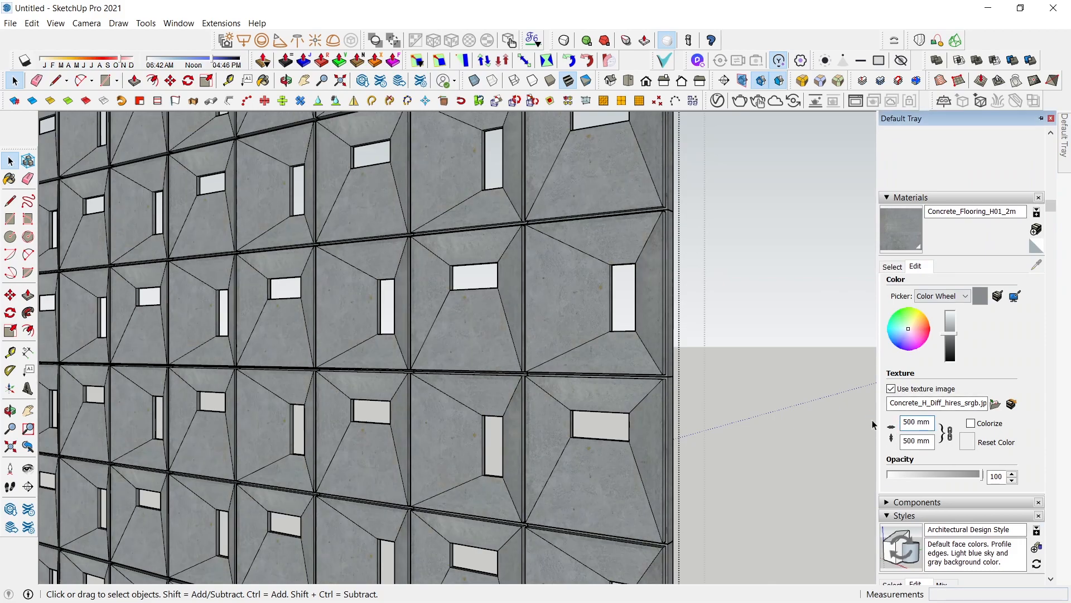
{"action": "left_click", "coordinate": [786, 360]}
Move the wall and the reference image together along the red axis and then about 10373 mm along the green axis
{"action": "scroll", "coordinate": [679, 335], "scroll_direction": "down", "scroll_amount": 4}
{"action": "middle_click_drag", "start_coordinate": [679, 335], "coordinate": [672, 361]}
{"action": "scroll", "coordinate": [614, 368], "scroll_direction": "down", "scroll_amount": 3}
{"action": "scroll", "coordinate": [466, 342], "scroll_direction": "down", "scroll_amount": 2}
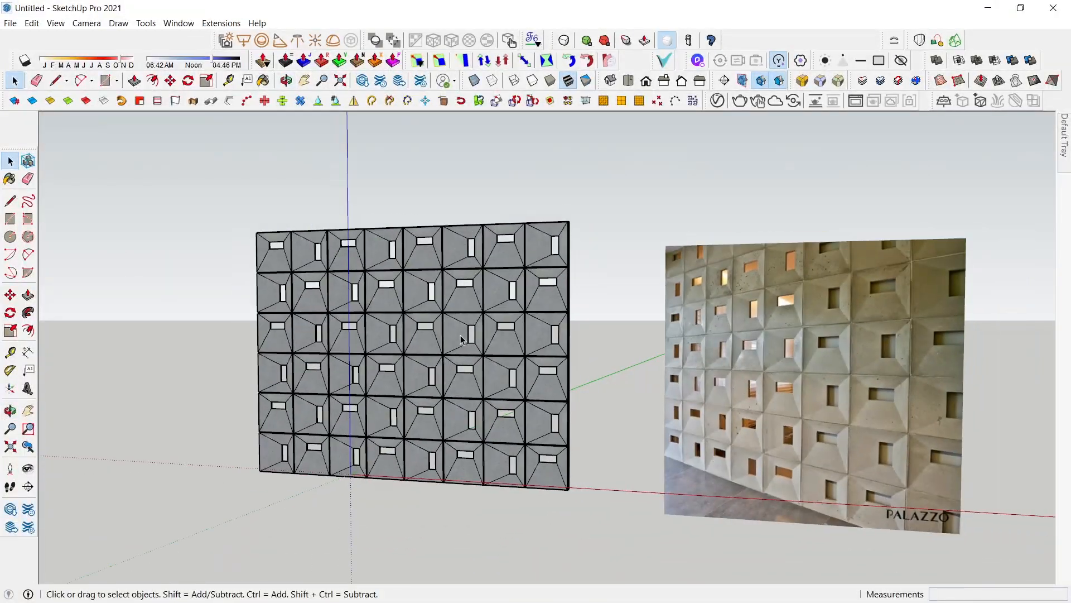
{"action": "left_click", "coordinate": [464, 341]}
{"action": "left_click", "coordinate": [684, 369], "text": "shift"}
{"action": "scroll", "coordinate": [649, 339], "scroll_direction": "down", "scroll_amount": 2}
{"action": "key", "text": "m"}
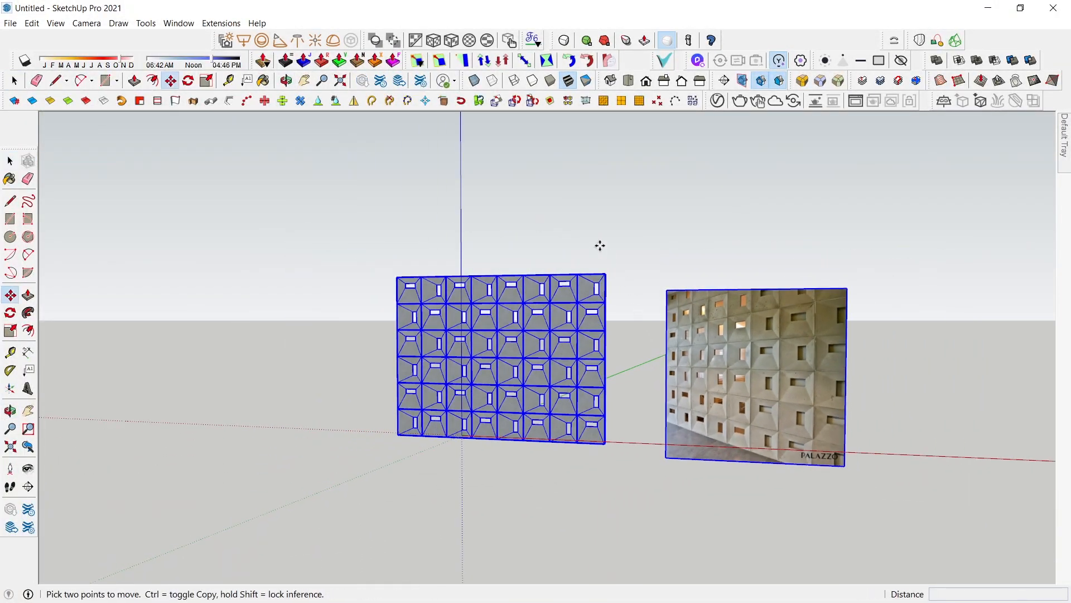
{"action": "left_click", "coordinate": [601, 244]}
{"action": "left_click", "coordinate": [848, 263]}
{"action": "middle_click_drag", "start_coordinate": [849, 287], "coordinate": [622, 411], "text": "shift"}
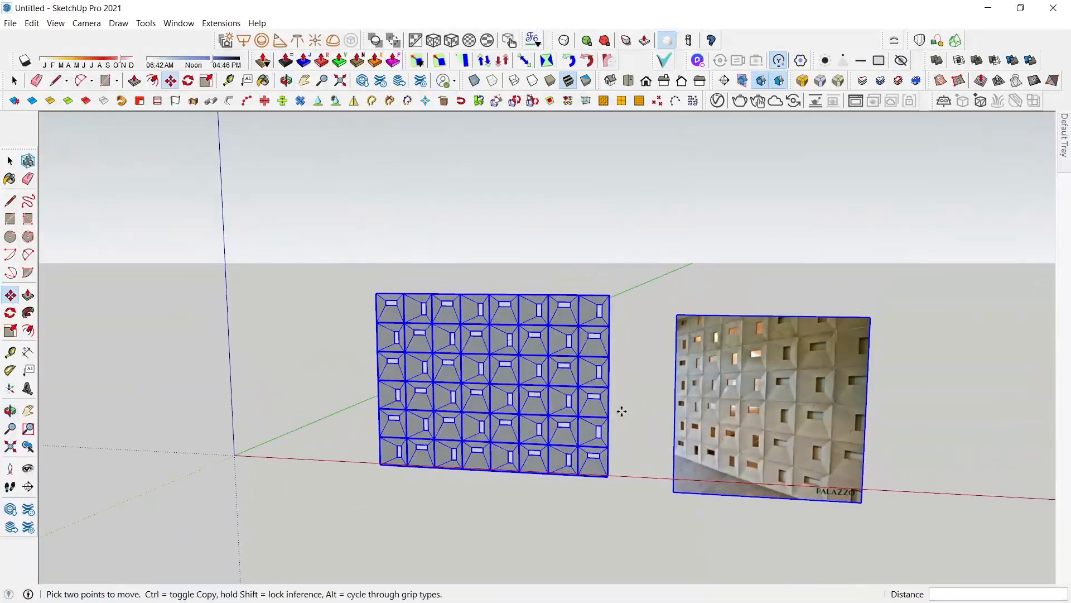
{"action": "left_click", "coordinate": [688, 406]}
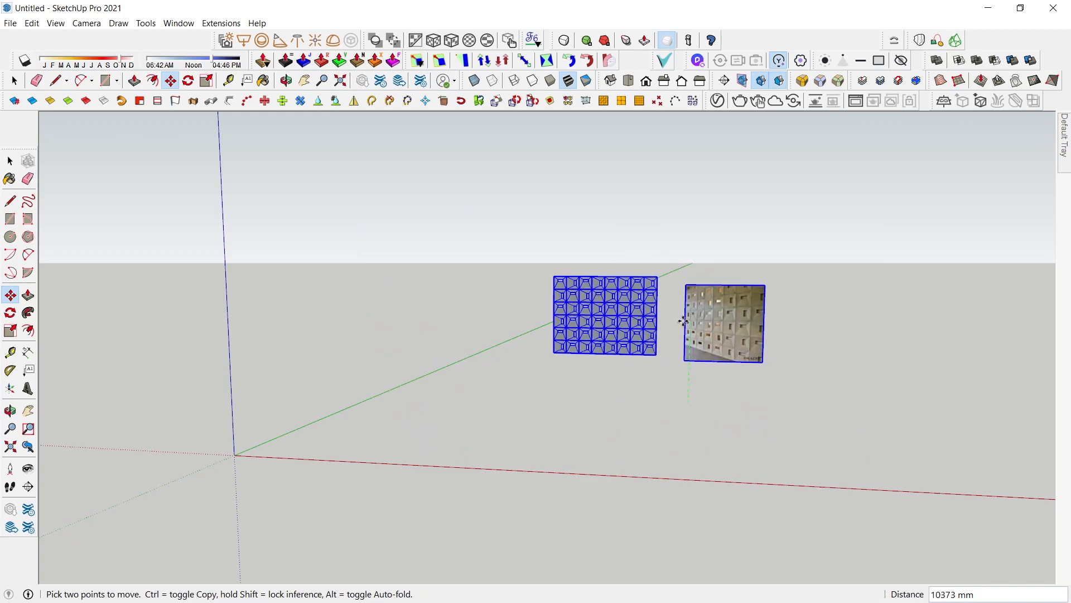
Frame the wall in an angled front view beside the reference image and render it with V-Ray
{"action": "scroll", "coordinate": [685, 321], "scroll_direction": "up", "scroll_amount": 4}
{"action": "key", "text": "space"}
{"action": "scroll", "coordinate": [683, 368], "scroll_direction": "up", "scroll_amount": 3}
{"action": "middle_click_drag", "start_coordinate": [683, 368], "coordinate": [732, 364]}
{"action": "left_click", "coordinate": [732, 365]}
{"action": "middle_click_drag", "start_coordinate": [592, 347], "coordinate": [634, 350]}
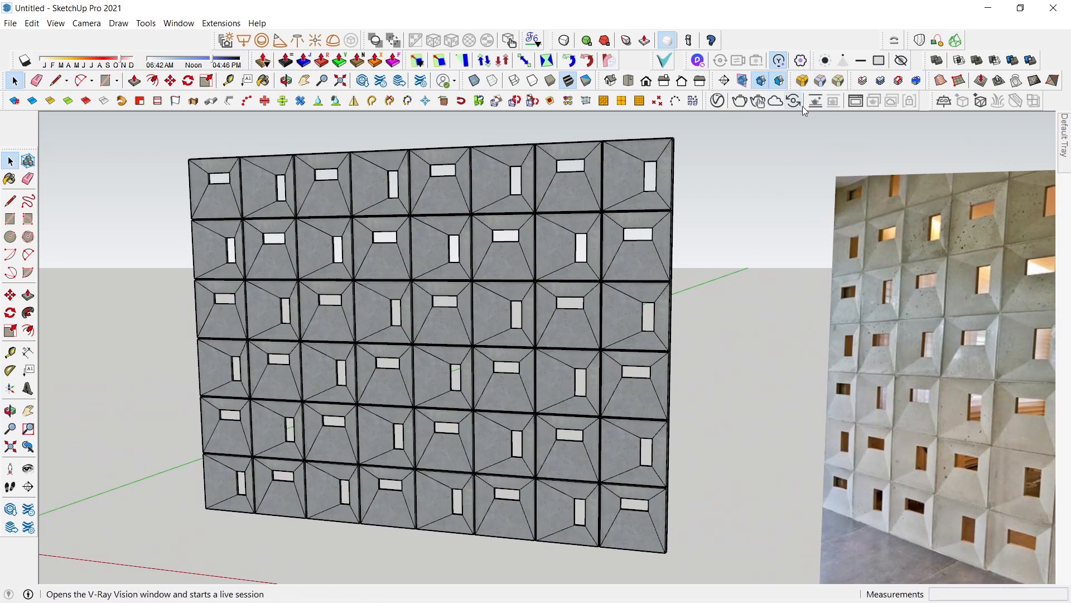
{"action": "left_click", "coordinate": [855, 100]}
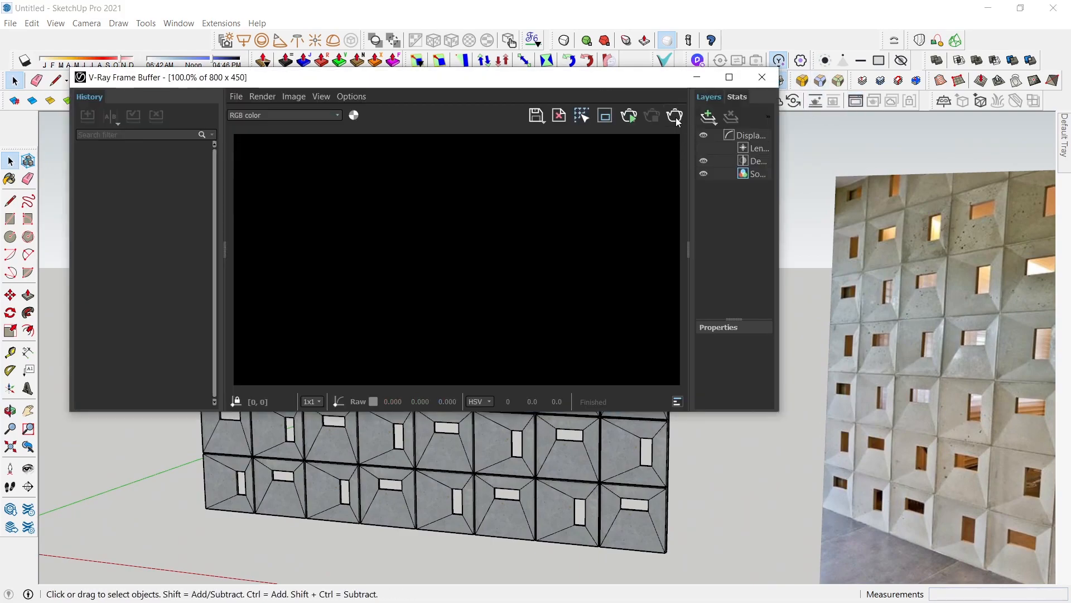
{"action": "left_click", "coordinate": [675, 116]}
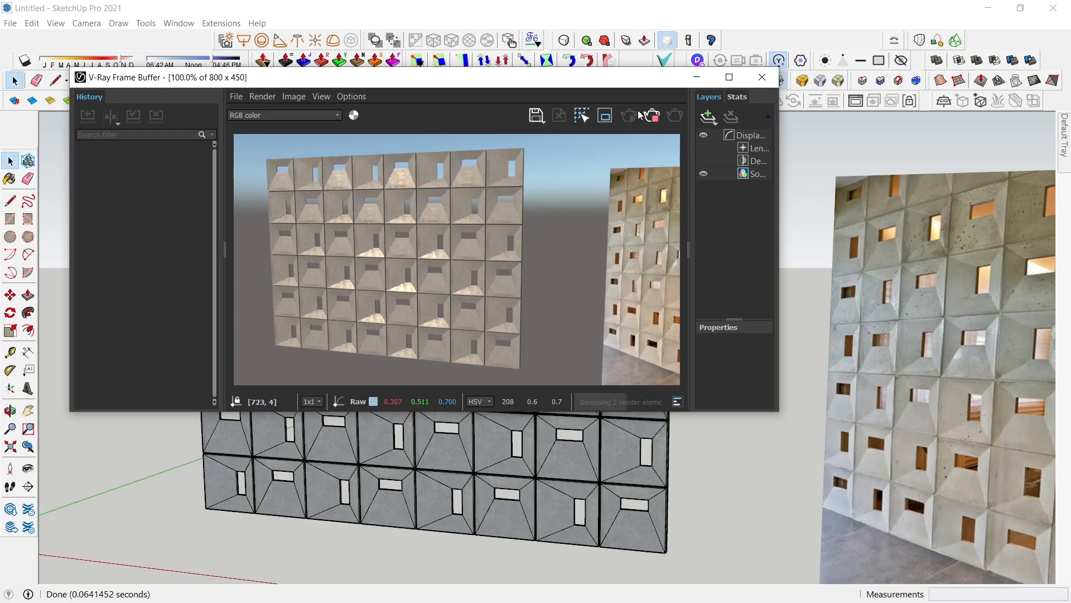
Orbit to the wall's opposite side from a slightly raised viewpoint and render that view in V-Ray
{"action": "left_click", "coordinate": [697, 77]}
{"action": "middle_click_drag", "start_coordinate": [441, 318], "coordinate": [629, 364]}
{"action": "scroll", "coordinate": [629, 366], "scroll_direction": "down", "scroll_amount": 1}
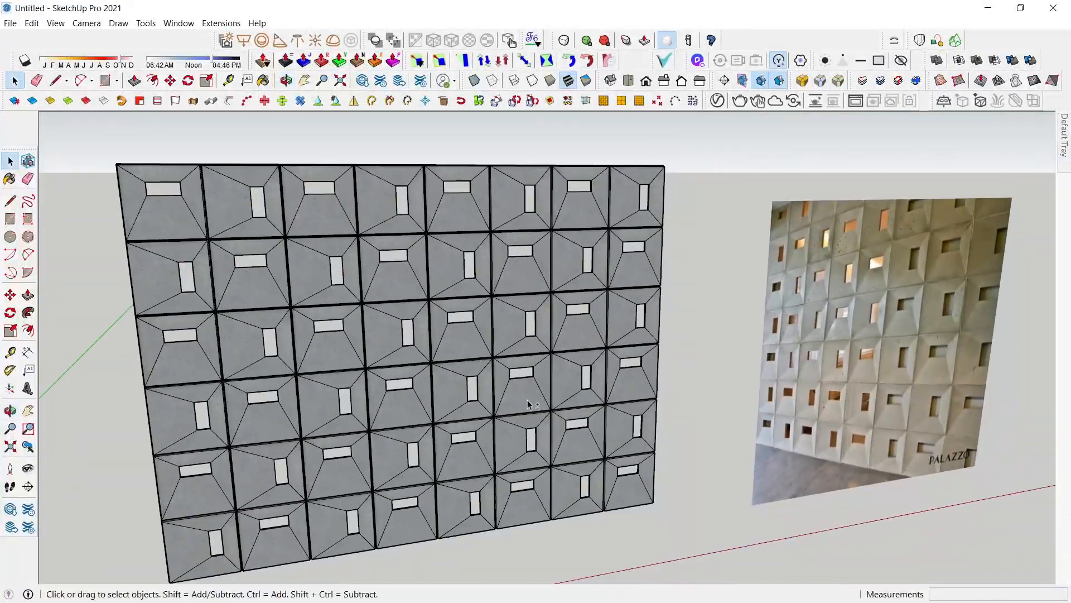
{"action": "middle_click_drag", "start_coordinate": [530, 402], "coordinate": [589, 371], "text": "shift"}
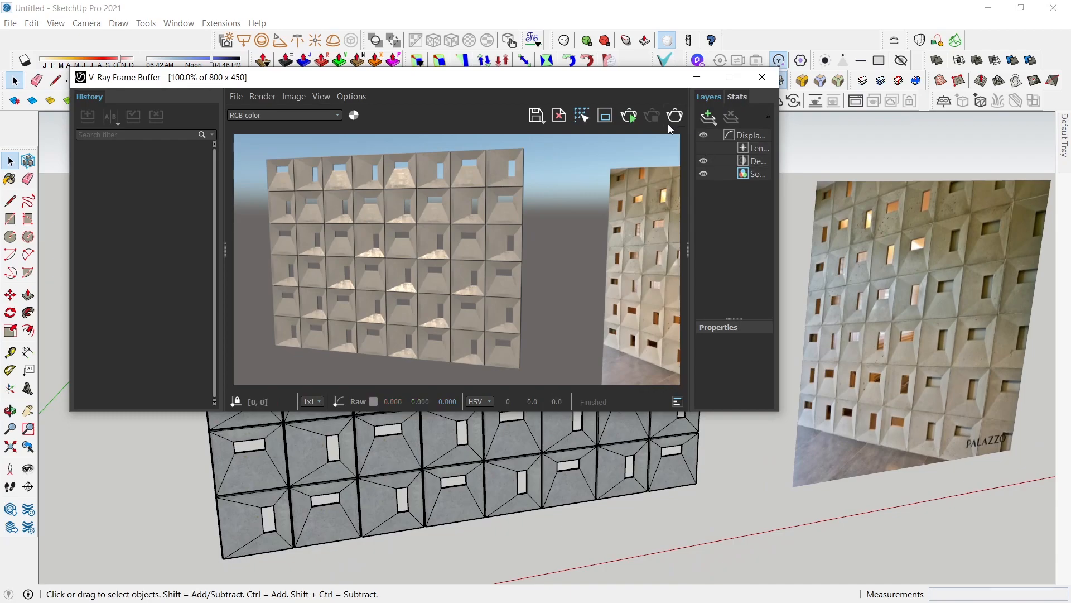
{"action": "left_click", "coordinate": [675, 117]}
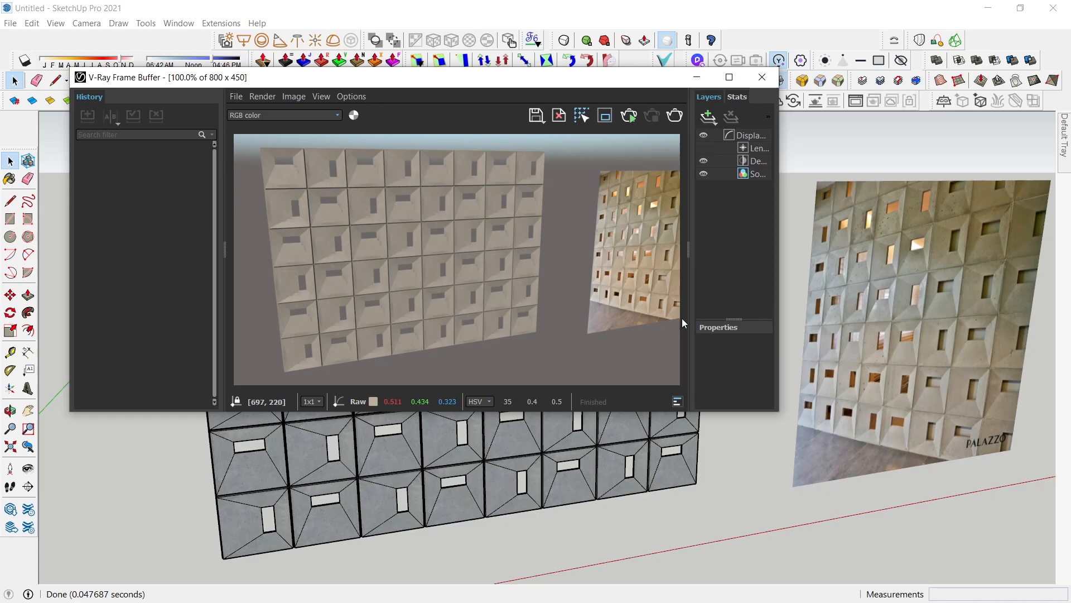
Render a close-up of the blocks from a high viewpoint in V-Ray, then return to the whole wall in the model
{"action": "left_click", "coordinate": [697, 77]}
{"action": "scroll", "coordinate": [406, 334], "scroll_direction": "up", "scroll_amount": 5}
{"action": "mouse_move", "coordinate": [406, 339]}
{"action": "middle_mouse_down"}
{"action": "mouse_move", "coordinate": [380, 278]}
{"action": "mouse_move", "coordinate": [311, 471]}
{"action": "middle_mouse_up"}
{"action": "mouse_move", "coordinate": [623, 424]}
{"action": "middle_mouse_down", "text": "shift"}
{"action": "mouse_move", "coordinate": [589, 404]}
{"action": "mouse_move", "coordinate": [617, 418]}
{"action": "mouse_move", "coordinate": [822, 217]}
{"action": "middle_mouse_up", "text": "shift"}
{"action": "left_click", "coordinate": [856, 101]}
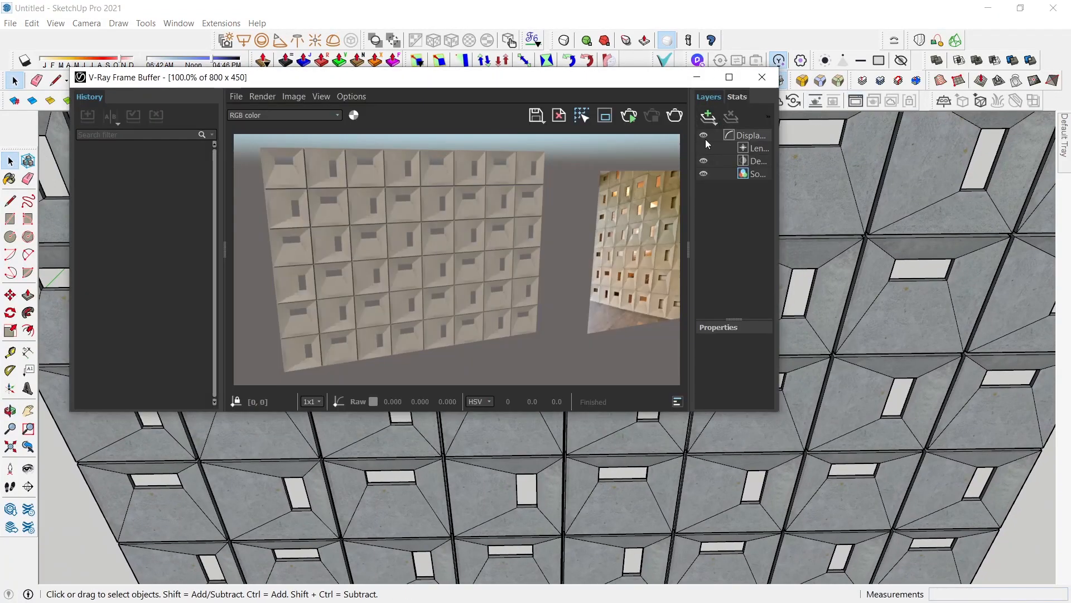
{"action": "left_click", "coordinate": [675, 118]}
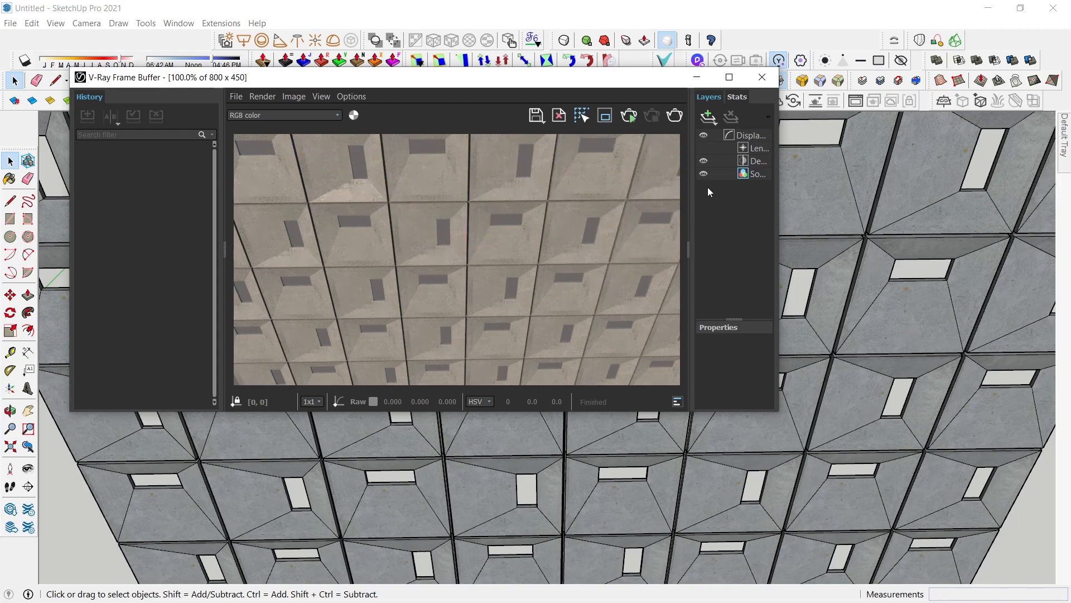
{"action": "left_click", "coordinate": [692, 83]}
{"action": "scroll", "coordinate": [552, 410], "scroll_direction": "down", "scroll_amount": 5}
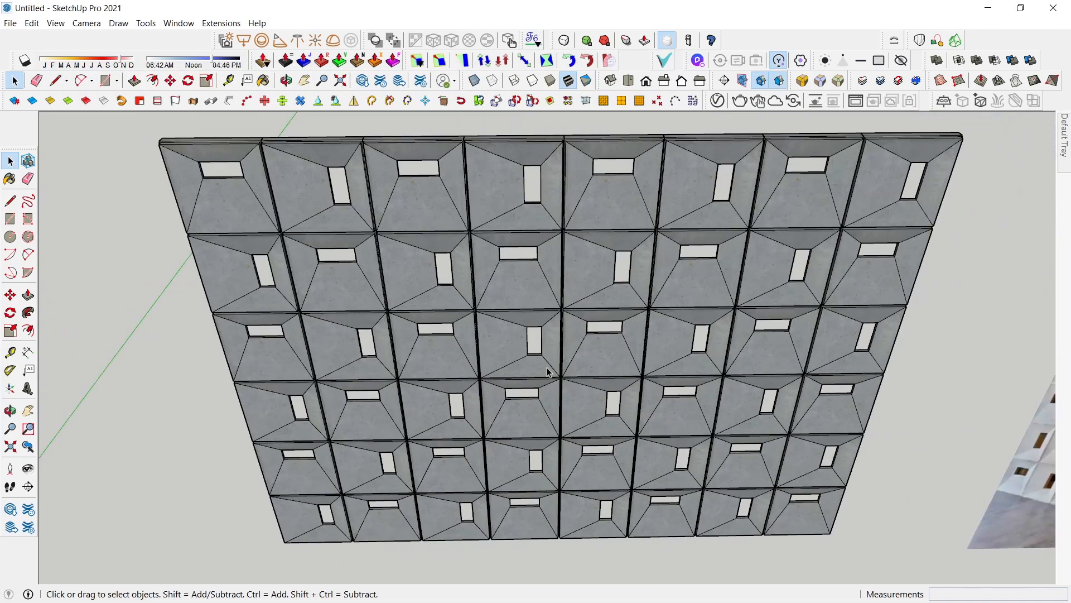